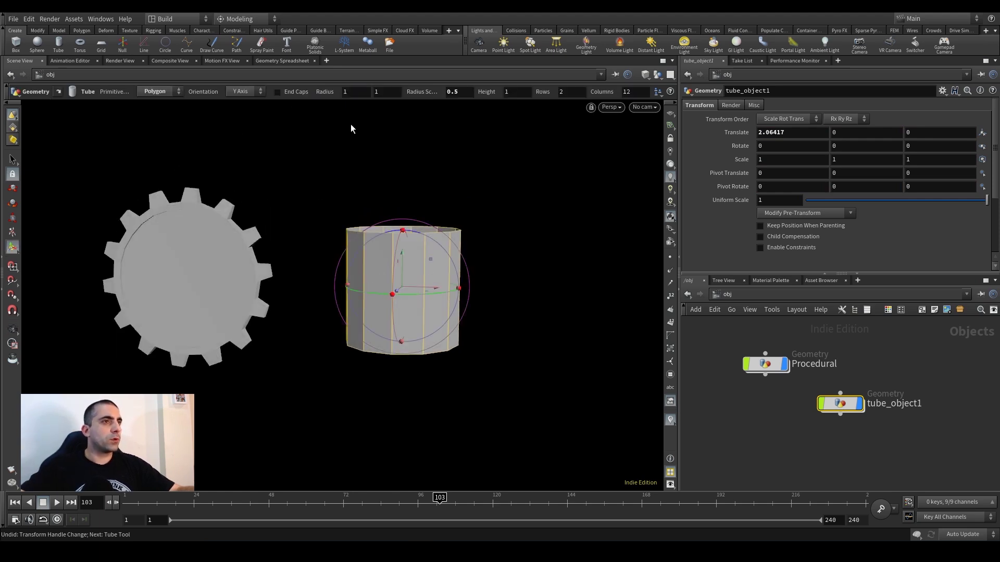
Orient the tube along the Z axis and enable its end caps.
{"action": "left_click", "coordinate": [246, 92]}
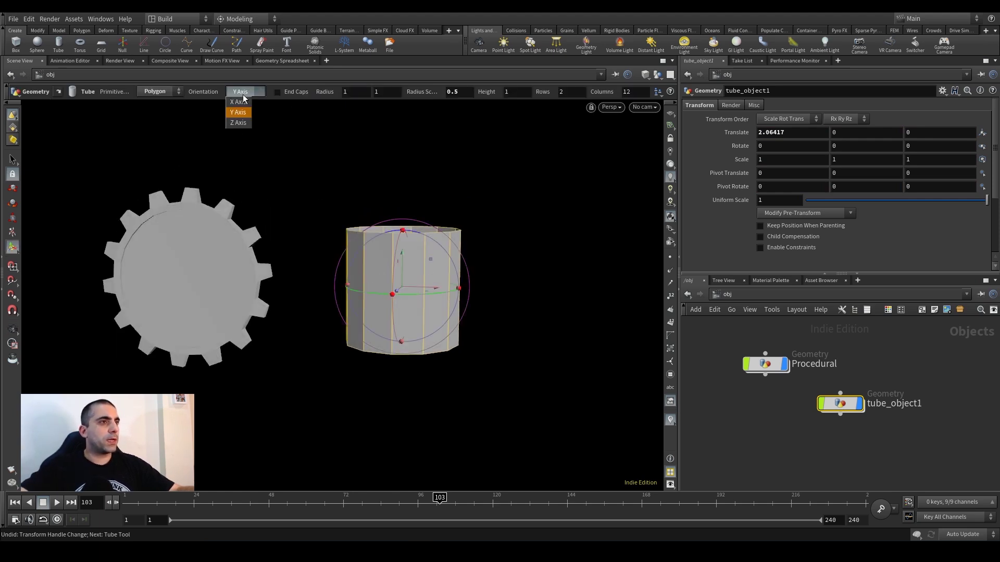
{"action": "left_click", "coordinate": [238, 123]}
{"action": "left_click_drag", "start_coordinate": [398, 223], "coordinate": [429, 191], "text": "alt"}
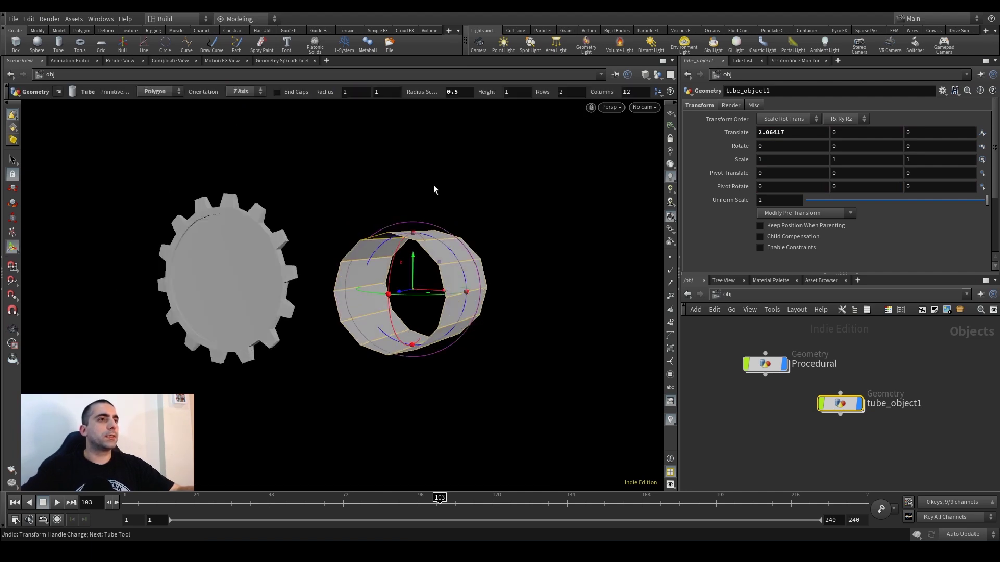
{"action": "left_click", "coordinate": [277, 92]}
{"action": "left_click_drag", "start_coordinate": [403, 289], "coordinate": [440, 296], "text": "alt"}
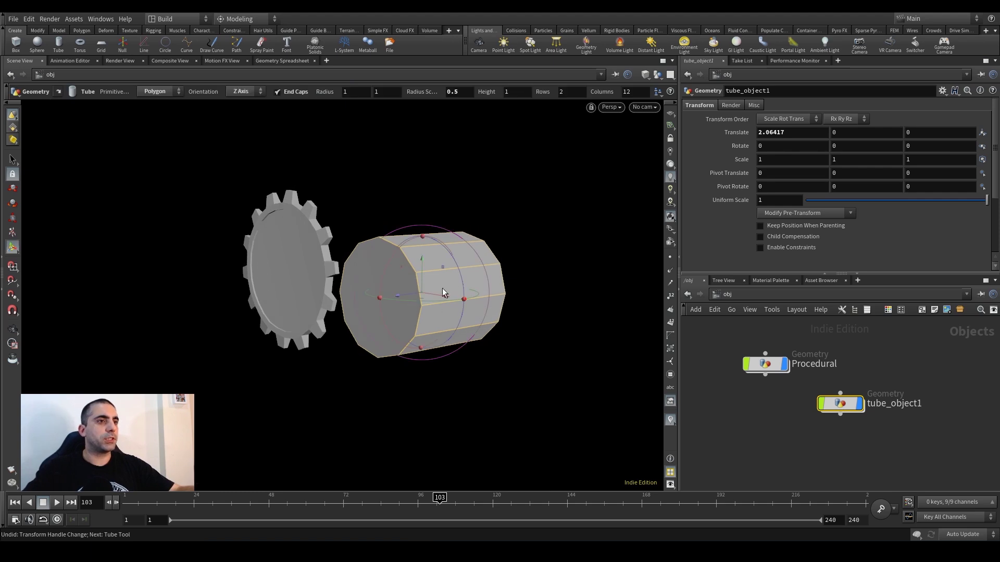
Set the tube's height to 0.16 and its radius scale to 0.67.
{"action": "middle_click_drag", "start_coordinate": [508, 93], "coordinate": [139, 252]}
{"action": "left_click_drag", "start_coordinate": [257, 255], "coordinate": [343, 246], "text": "alt"}
{"action": "middle_click_drag", "start_coordinate": [327, 233], "coordinate": [238, 228], "text": "alt"}
{"action": "right_click_drag", "start_coordinate": [239, 228], "coordinate": [270, 264], "text": "alt"}
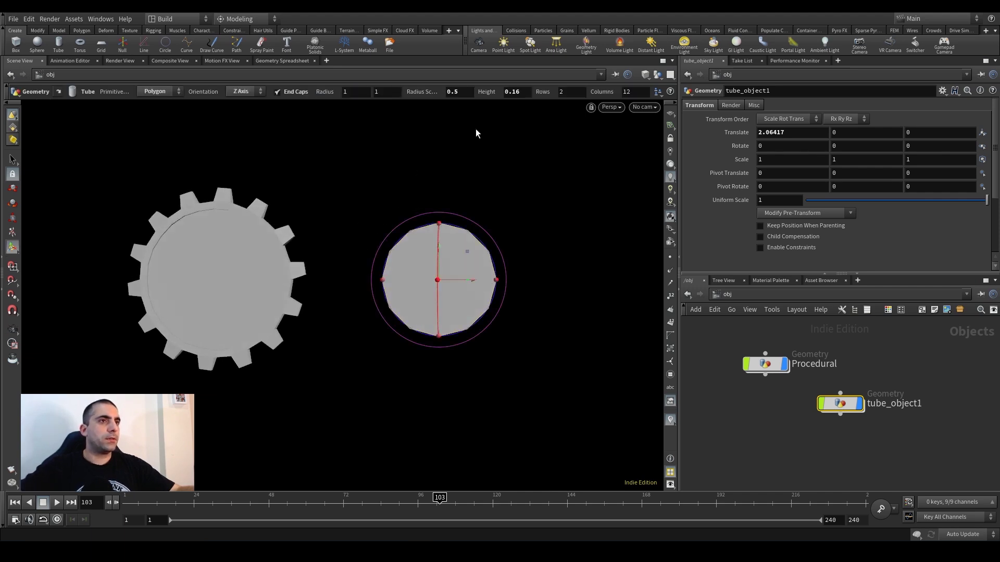
{"action": "middle_click_drag", "start_coordinate": [451, 94], "coordinate": [541, 97]}
{"action": "left_click_drag", "start_coordinate": [488, 214], "coordinate": [469, 209], "text": "alt"}
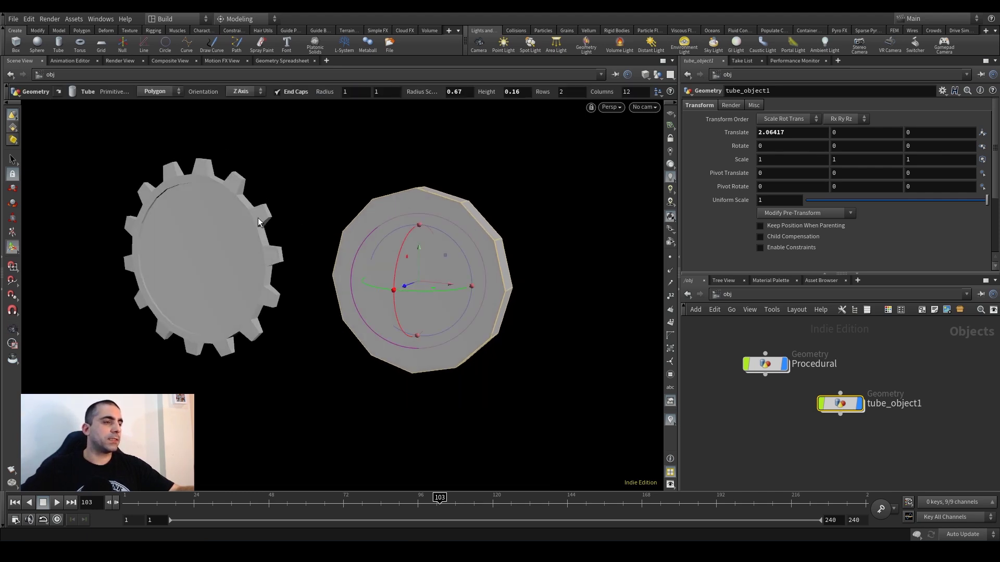
Set the tube's columns to 22.
{"action": "middle_click_drag", "start_coordinate": [643, 97], "coordinate": [683, 91]}
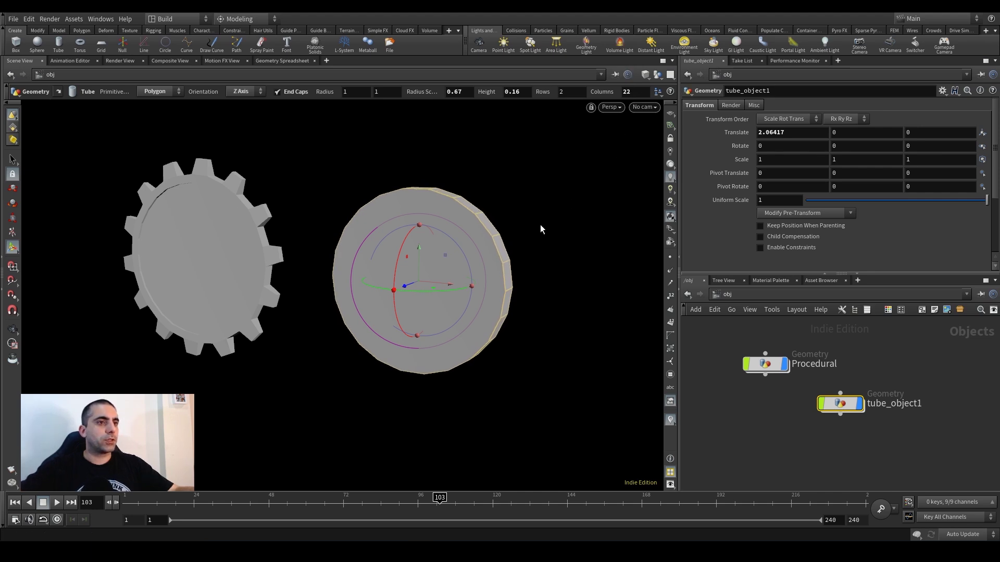
{"action": "left_click_drag", "start_coordinate": [503, 261], "coordinate": [478, 253], "text": "alt"}
{"action": "right_click_drag", "start_coordinate": [477, 253], "coordinate": [514, 223], "text": "alt"}
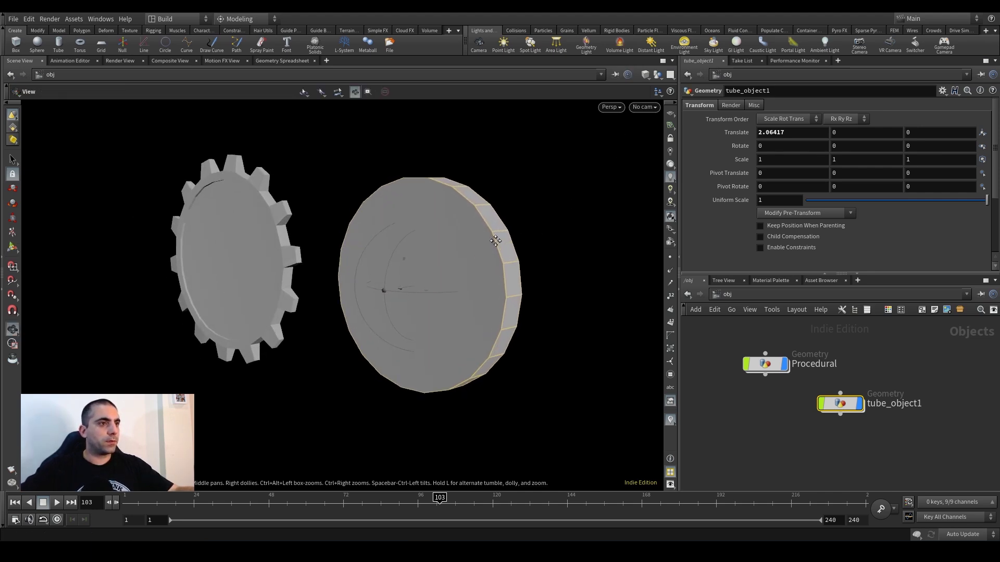
{"action": "middle_click_drag", "start_coordinate": [499, 244], "coordinate": [460, 234], "text": "alt"}
{"action": "left_click_drag", "start_coordinate": [451, 237], "coordinate": [467, 244], "text": "alt"}
Enter primitive selection on the tube and select every second side face all around its rim.
{"action": "key", "text": "Return"}
{"action": "key", "text": "s"}
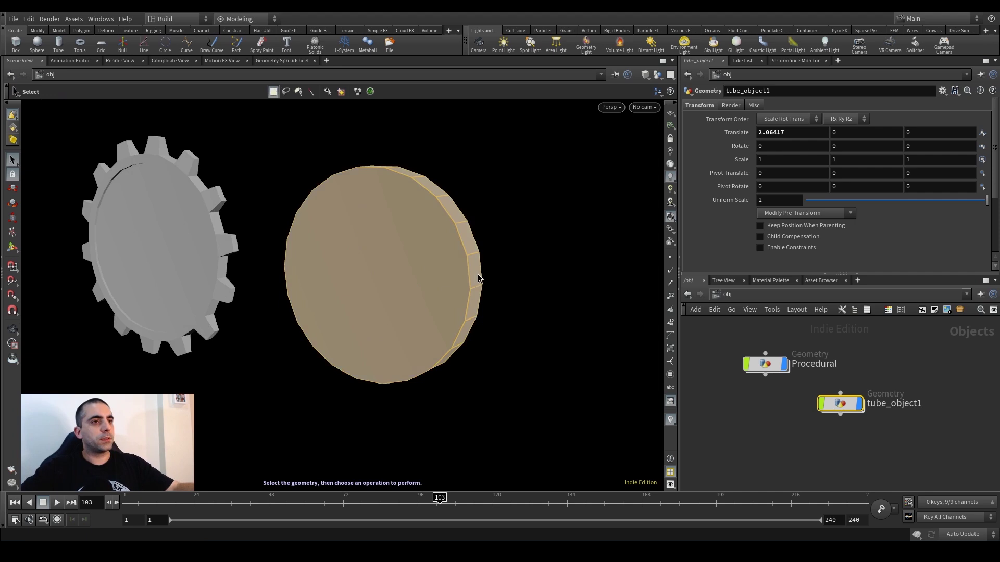
{"action": "key", "text": "4"}
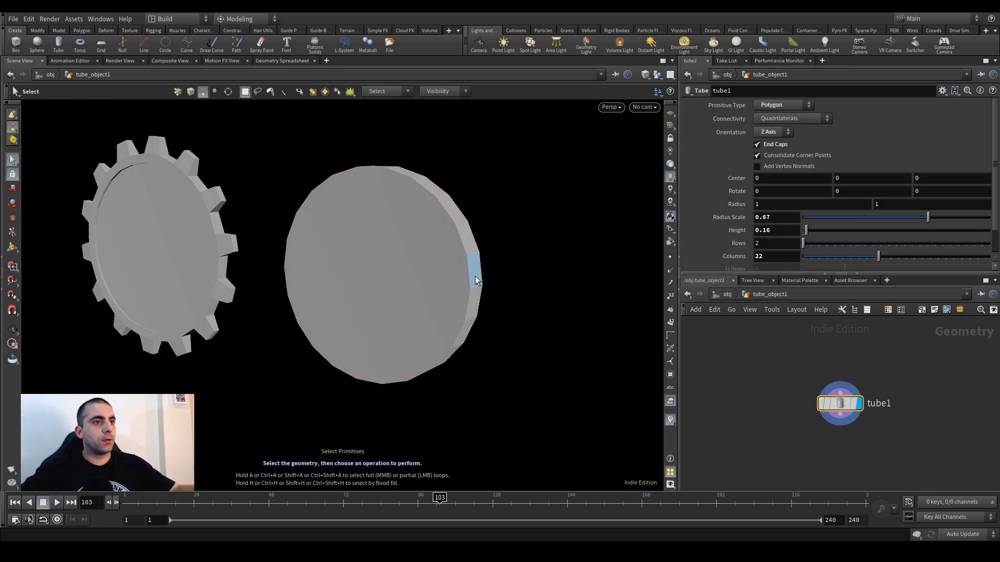
{"action": "left_click", "coordinate": [474, 277]}
{"action": "left_click_drag", "start_coordinate": [442, 228], "coordinate": [424, 281], "text": "alt"}
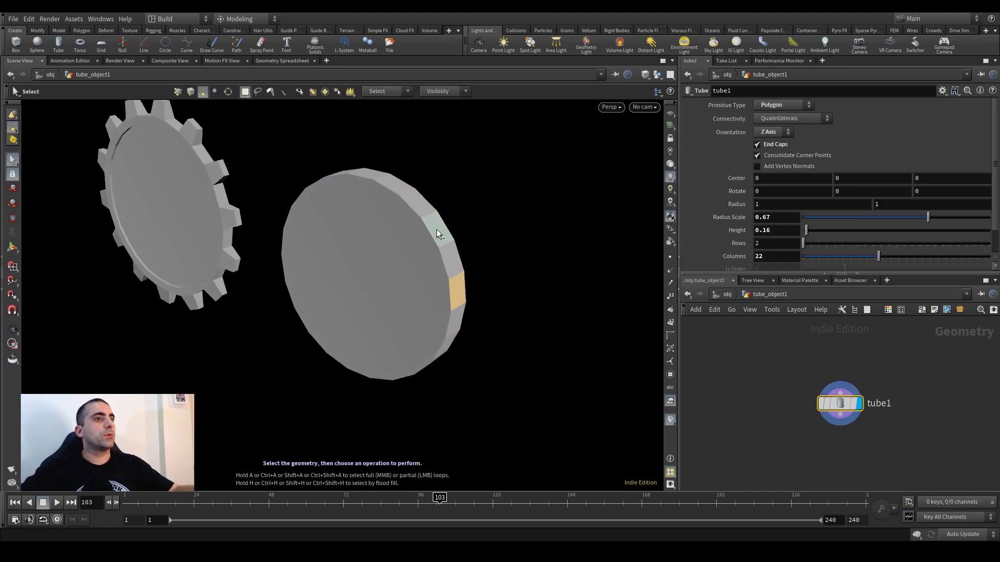
{"action": "left_click", "coordinate": [437, 233], "text": "shift"}
{"action": "left_click_drag", "start_coordinate": [384, 203], "coordinate": [388, 262], "text": "alt"}
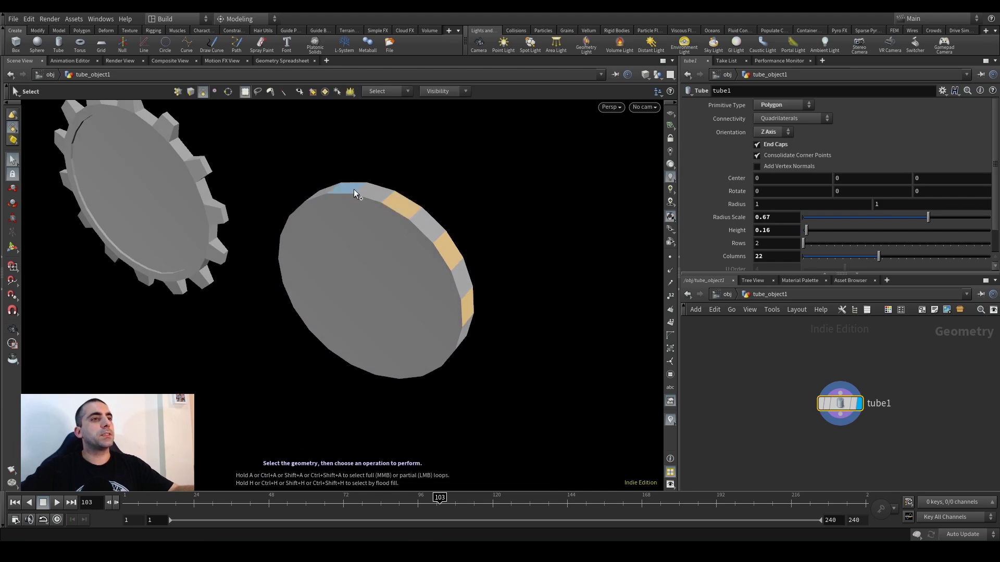
{"action": "left_click_drag", "start_coordinate": [342, 193], "coordinate": [357, 207], "text": "alt"}
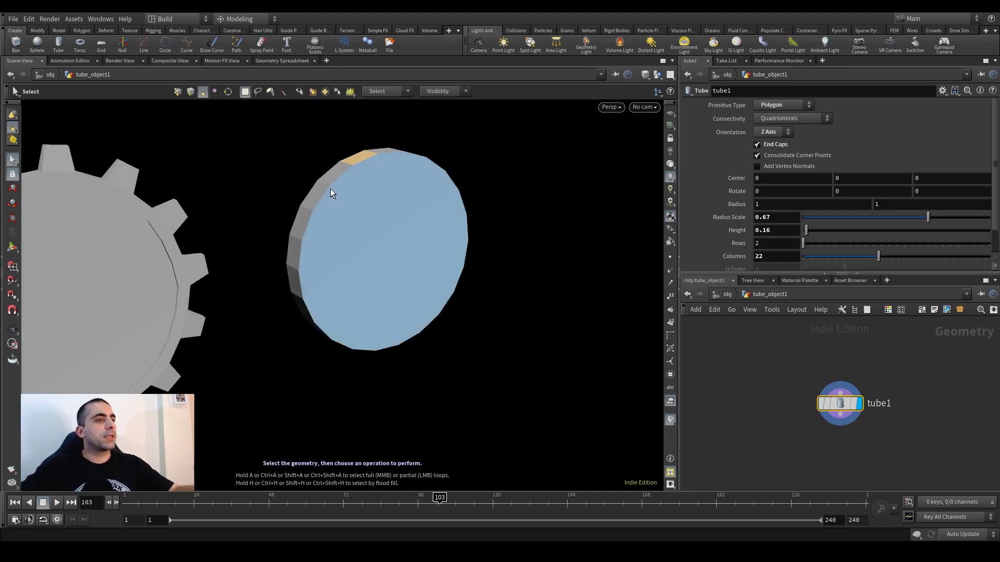
{"action": "left_click", "coordinate": [314, 193], "text": "shift"}
{"action": "left_click", "coordinate": [295, 251], "text": "shift"}
{"action": "left_click_drag", "start_coordinate": [298, 285], "coordinate": [323, 257], "text": "alt"}
{"action": "left_click", "coordinate": [299, 315], "text": "shift"}
{"action": "left_click", "coordinate": [334, 309], "text": "shift"}
{"action": "left_click_drag", "start_coordinate": [391, 303], "coordinate": [377, 330], "text": "alt"}
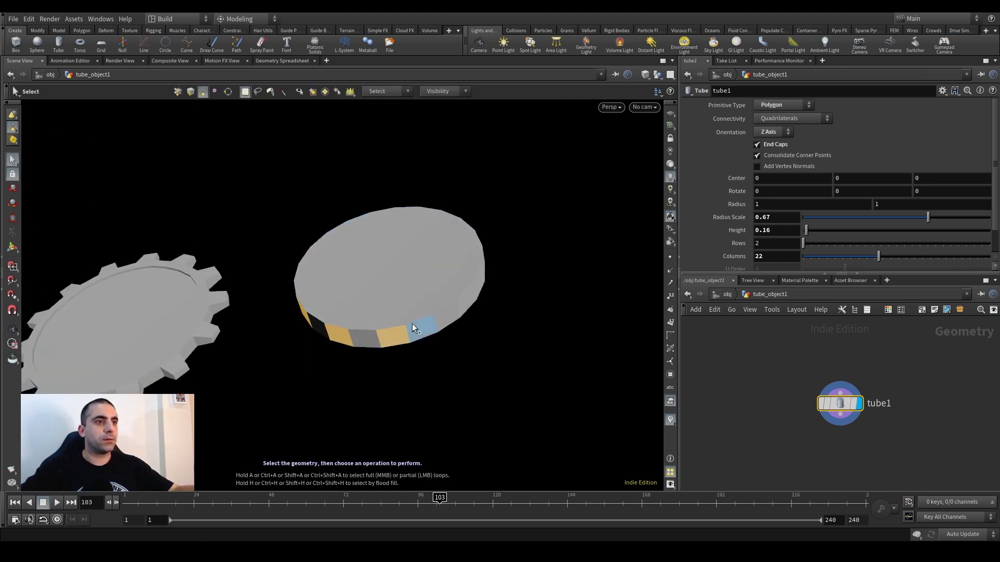
{"action": "left_click_drag", "start_coordinate": [476, 256], "coordinate": [442, 280], "text": "alt"}
{"action": "left_click_drag", "start_coordinate": [518, 241], "coordinate": [433, 251], "text": "alt"}
{"action": "left_click", "coordinate": [520, 245], "text": "ctrl"}
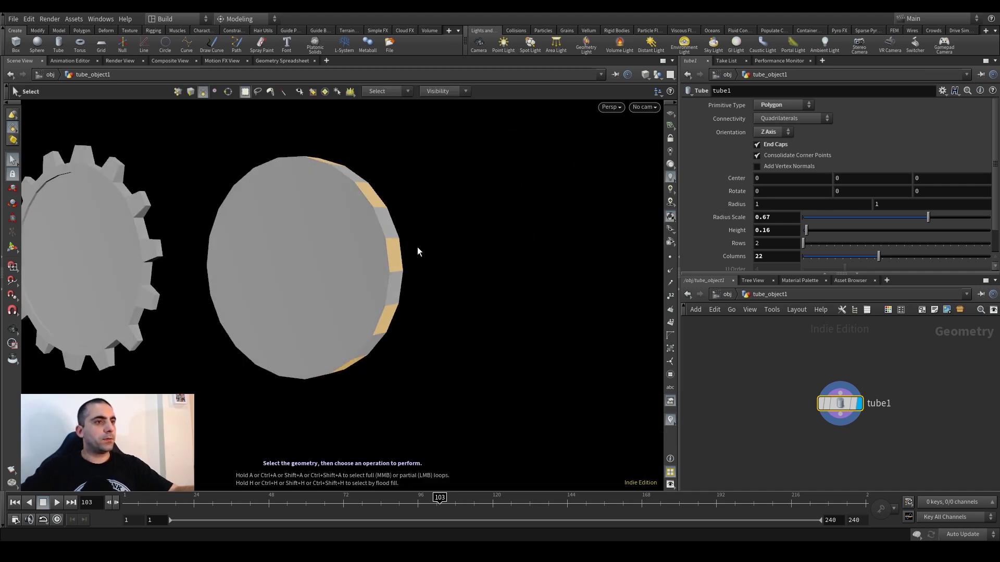
PolyExtrude the selected rim faces into gear teeth with a distance of about 0.129 and an inset of 0.04.
{"action": "key", "text": "c"}
{"action": "left_click", "coordinate": [492, 258]}
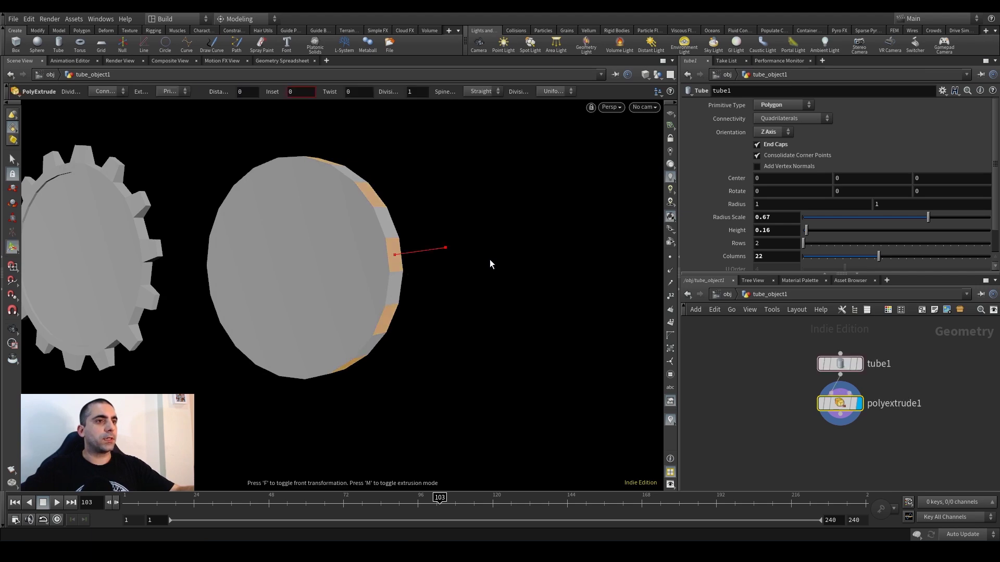
{"action": "left_click_drag", "start_coordinate": [406, 254], "coordinate": [377, 268]}
{"action": "middle_click_drag", "start_coordinate": [377, 268], "coordinate": [402, 258], "text": "alt"}
{"action": "mouse_move", "coordinate": [457, 234]}
{"action": "left_mouse_down", "text": "alt"}
{"action": "mouse_move", "coordinate": [429, 252]}
{"action": "mouse_move", "coordinate": [468, 236]}
{"action": "mouse_move", "coordinate": [460, 246]}
{"action": "left_mouse_up", "text": "alt"}
{"action": "middle_click_drag", "start_coordinate": [761, 172], "coordinate": [792, 179]}
{"action": "key", "text": "Escape"}
{"action": "mouse_move", "coordinate": [380, 271]}
{"action": "left_mouse_down"}
{"action": "mouse_move", "coordinate": [391, 279]}
{"action": "mouse_move", "coordinate": [430, 248]}
{"action": "mouse_move", "coordinate": [379, 269]}
{"action": "left_mouse_up"}
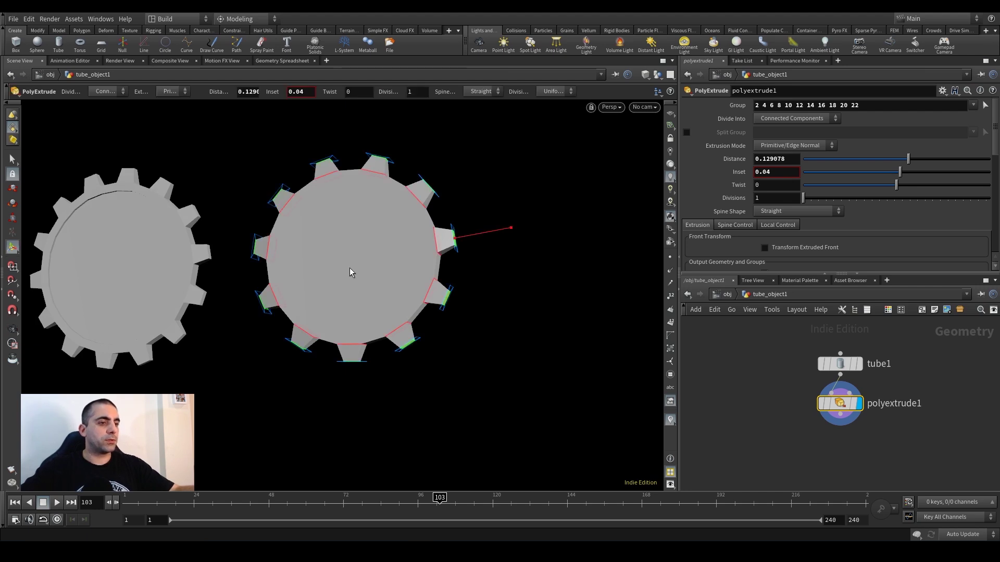
Select both circular cap faces of the gear and inset them with a new PolyExtrude.
{"action": "key", "text": "s"}
{"action": "left_click_drag", "start_coordinate": [311, 228], "coordinate": [371, 288]}
{"action": "left_click_drag", "start_coordinate": [404, 257], "coordinate": [361, 255], "text": "alt"}
{"action": "key", "text": "s"}
{"action": "key", "text": "c"}
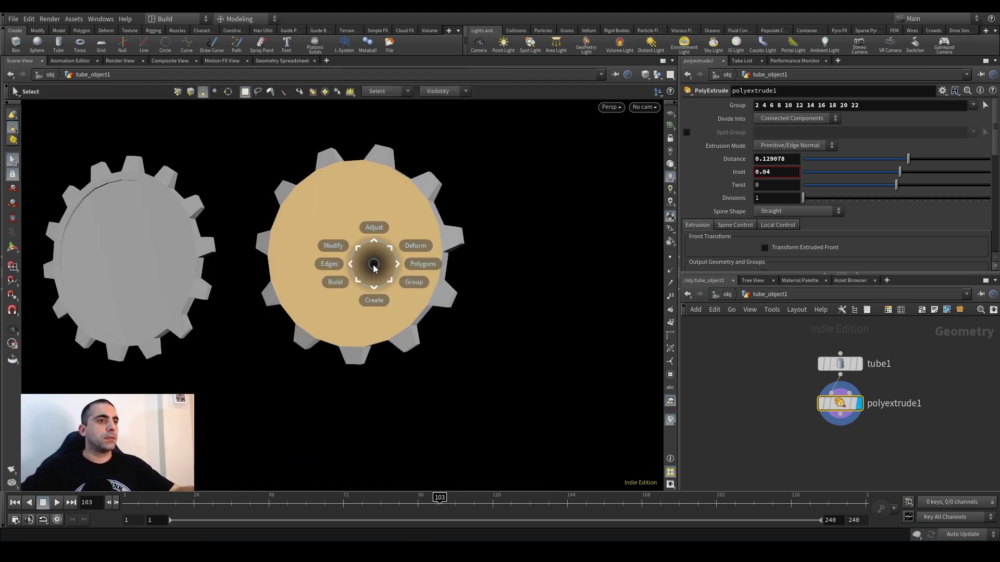
{"action": "left_click", "coordinate": [413, 263]}
{"action": "left_click", "coordinate": [458, 270]}
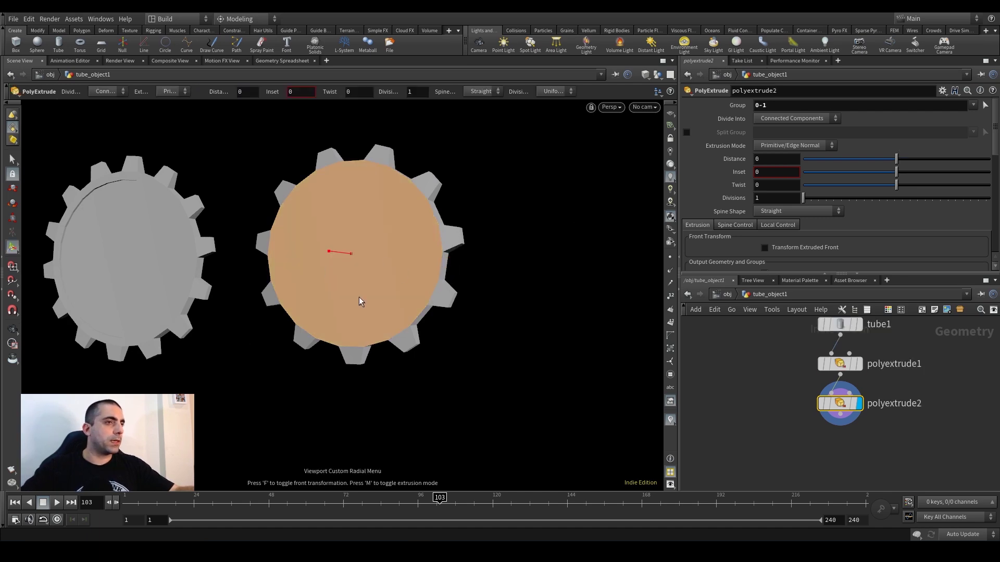
{"action": "middle_click_drag", "start_coordinate": [758, 172], "coordinate": [806, 183]}
PolyExtrude the inset cap faces inward with a distance of about -0.03.
{"action": "key", "text": "c"}
{"action": "left_click", "coordinate": [451, 276]}
{"action": "scroll", "coordinate": [344, 255], "scroll_direction": "up", "scroll_amount": 5}
{"action": "left_click_drag", "start_coordinate": [330, 245], "coordinate": [334, 247]}
{"action": "right_click_drag", "start_coordinate": [373, 280], "coordinate": [351, 286], "text": "alt"}
{"action": "left_click_drag", "start_coordinate": [350, 286], "coordinate": [388, 288]}
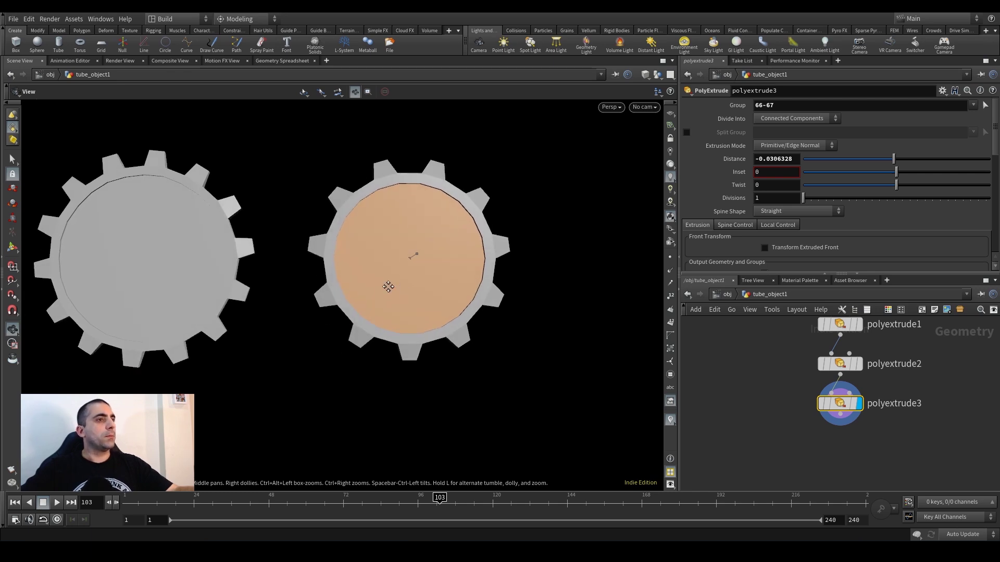
{"action": "middle_click_drag", "start_coordinate": [388, 288], "coordinate": [389, 283], "text": "alt"}
Return to object level and rename the tube object as Tradicional.
{"action": "key", "text": "s"}
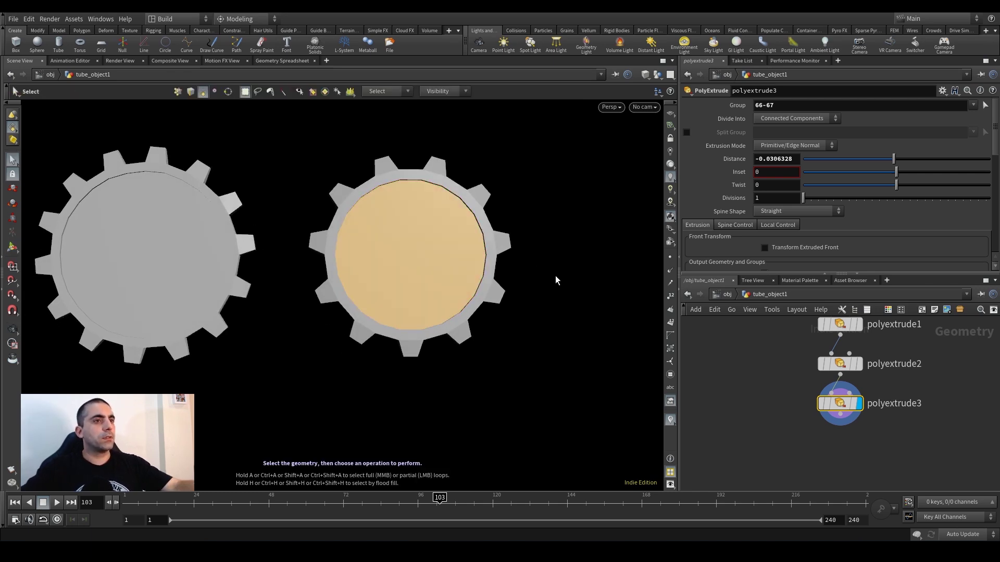
{"action": "key", "text": "1"}
{"action": "middle_click_drag", "start_coordinate": [467, 278], "coordinate": [520, 304], "text": "alt"}
{"action": "mouse_move", "coordinate": [521, 304]}
{"action": "left_mouse_down", "text": "alt"}
{"action": "mouse_move", "coordinate": [482, 281]}
{"action": "mouse_move", "coordinate": [513, 298]}
{"action": "left_mouse_up", "text": "alt"}
{"action": "right_click_drag", "start_coordinate": [512, 298], "coordinate": [469, 290], "text": "alt"}
{"action": "left_click_drag", "start_coordinate": [468, 290], "coordinate": [473, 302], "text": "alt"}
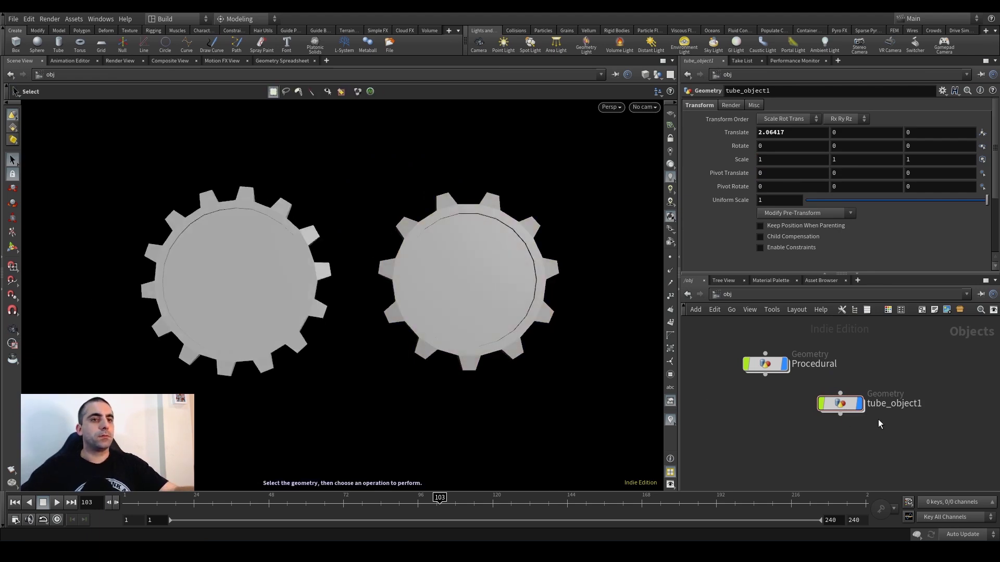
{"action": "double_click", "coordinate": [894, 403]}
{"action": "type", "text": "Tradicional"}
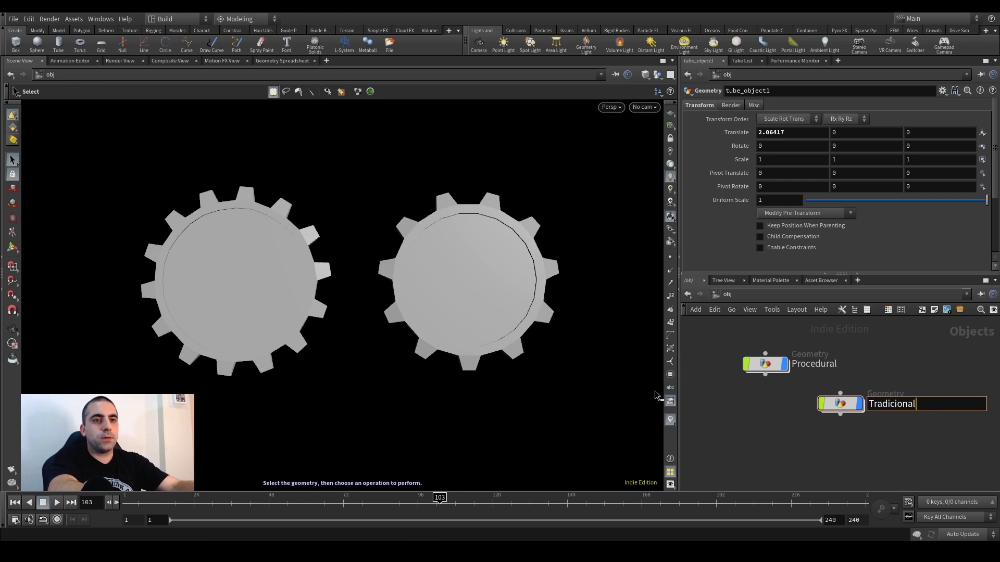
{"action": "key", "text": "Return"}
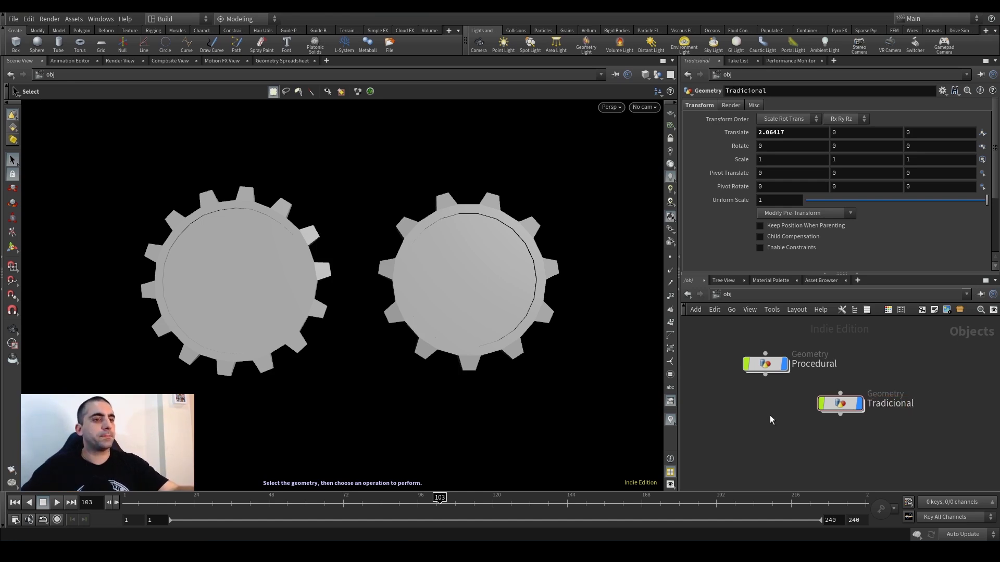
Open the Tradicional object's network and review its tube and three PolyExtrude nodes one by one.
{"action": "left_click_drag", "start_coordinate": [593, 282], "coordinate": [514, 288], "text": "alt"}
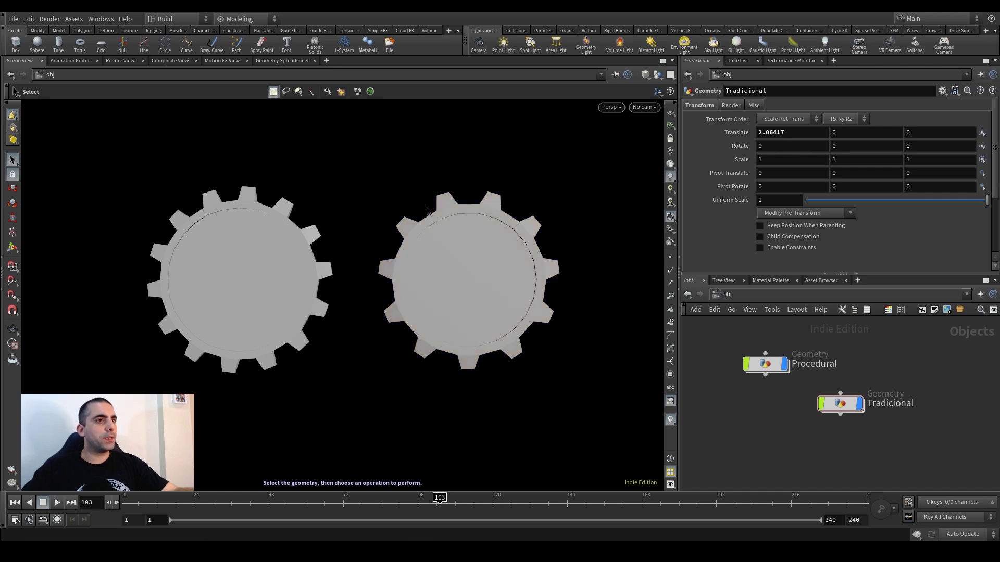
{"action": "key", "text": "Escape"}
{"action": "left_click_drag", "start_coordinate": [518, 286], "coordinate": [470, 307]}
{"action": "left_click", "coordinate": [493, 285]}
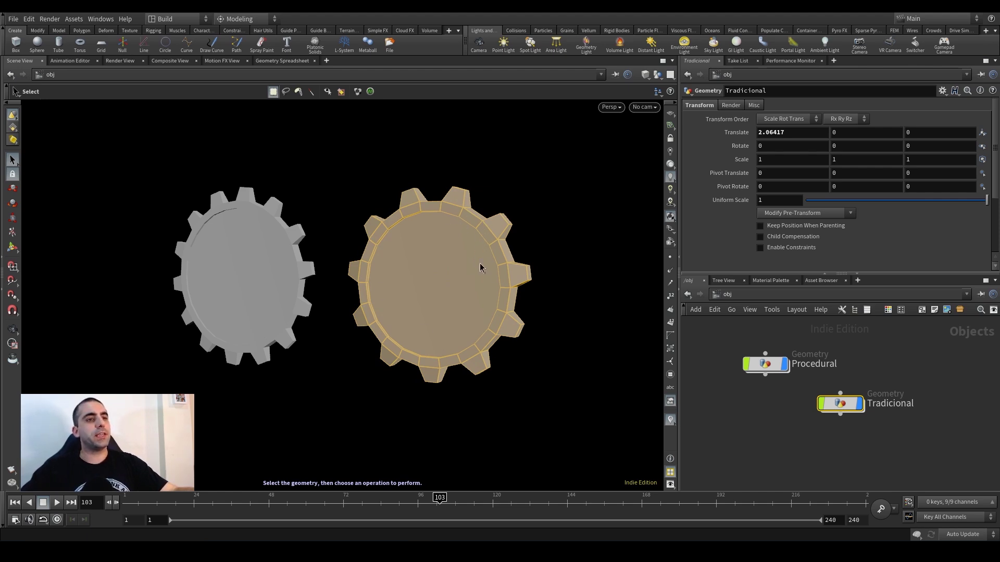
{"action": "double_click", "coordinate": [836, 404]}
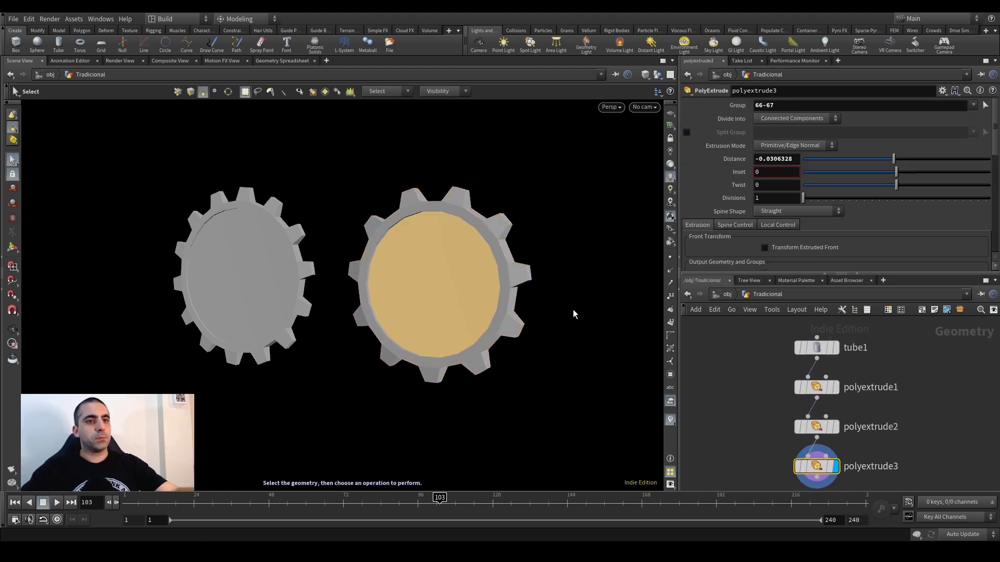
{"action": "scroll", "coordinate": [739, 362], "scroll_direction": "down", "scroll_amount": 2}
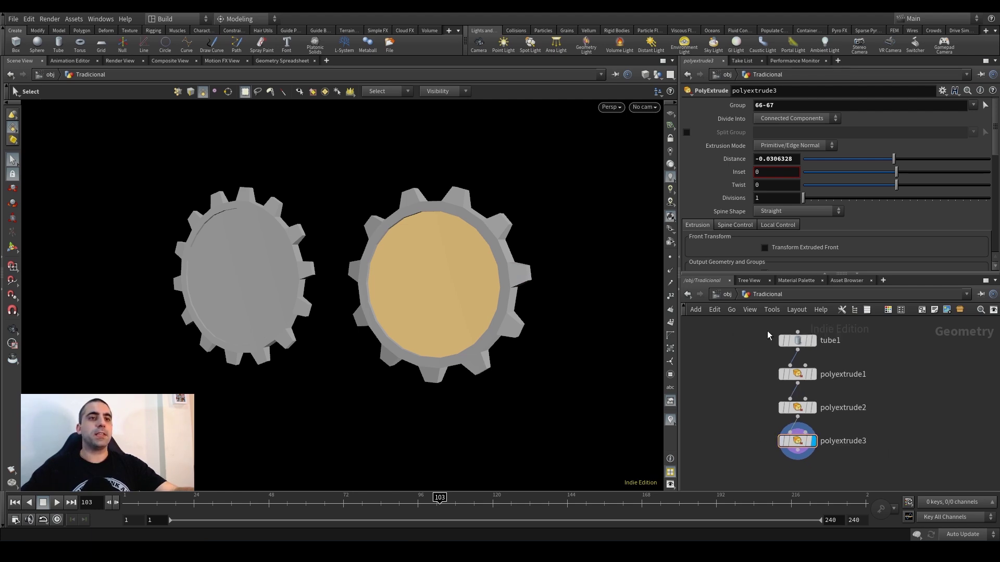
{"action": "left_click_drag", "start_coordinate": [728, 336], "coordinate": [811, 346]}
{"action": "left_click_drag", "start_coordinate": [739, 369], "coordinate": [810, 377]}
{"action": "left_click_drag", "start_coordinate": [741, 405], "coordinate": [812, 410]}
{"action": "left_click_drag", "start_coordinate": [739, 435], "coordinate": [835, 445]}
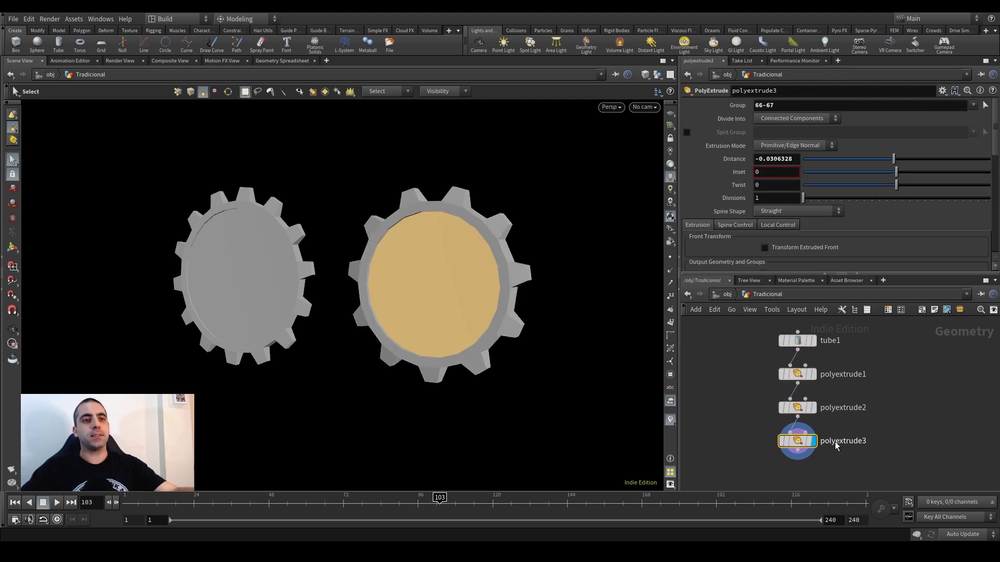
{"action": "left_click", "coordinate": [739, 369]}
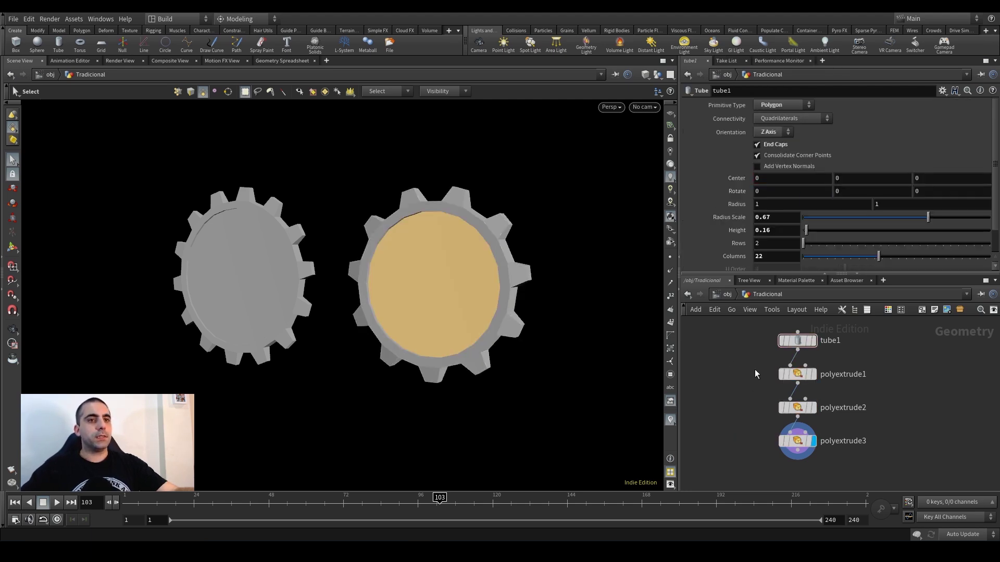
Set the columns of the tube1 node to 36.
{"action": "left_click", "coordinate": [796, 340]}
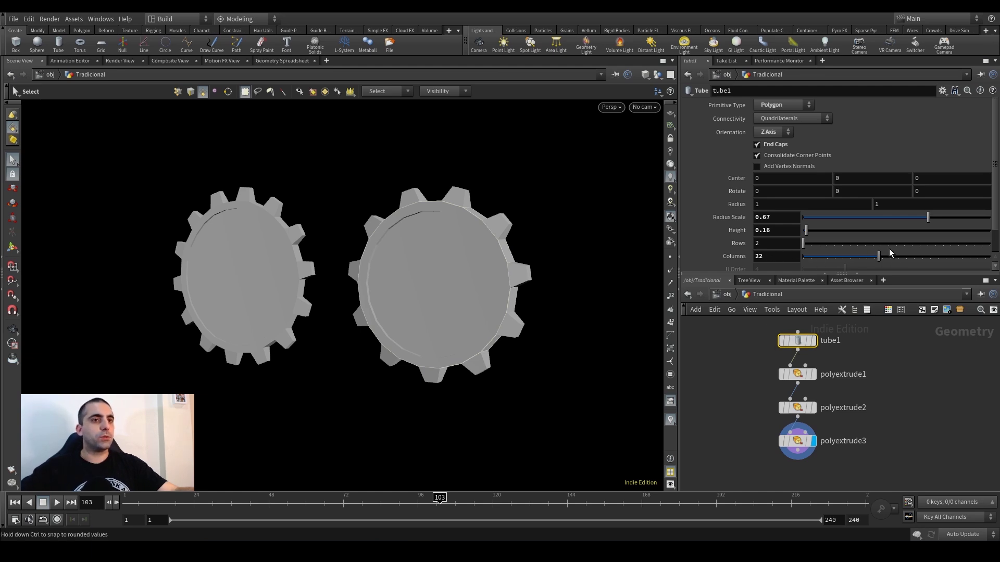
{"action": "left_click_drag", "start_coordinate": [878, 257], "coordinate": [930, 259]}
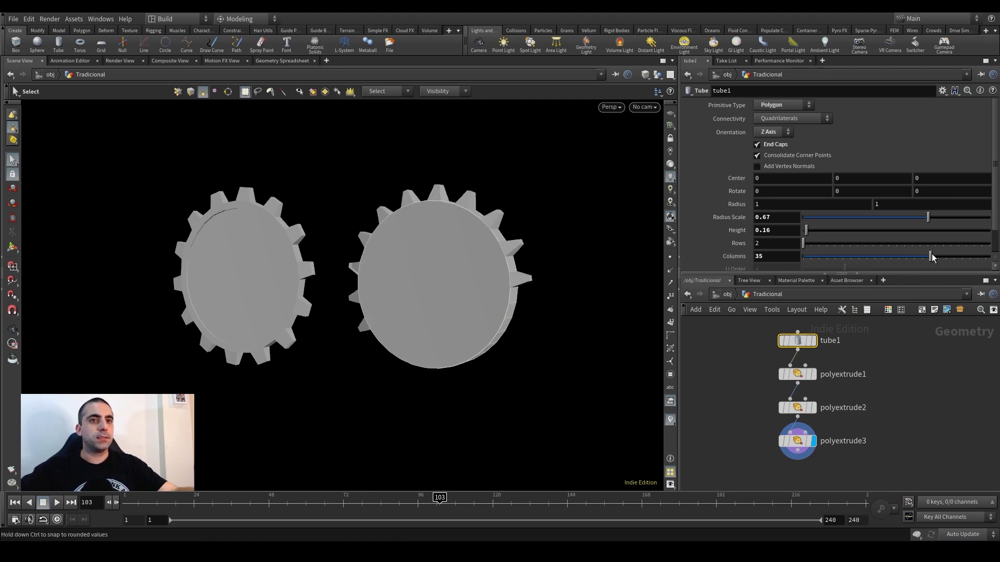
{"action": "left_click", "coordinate": [934, 255]}
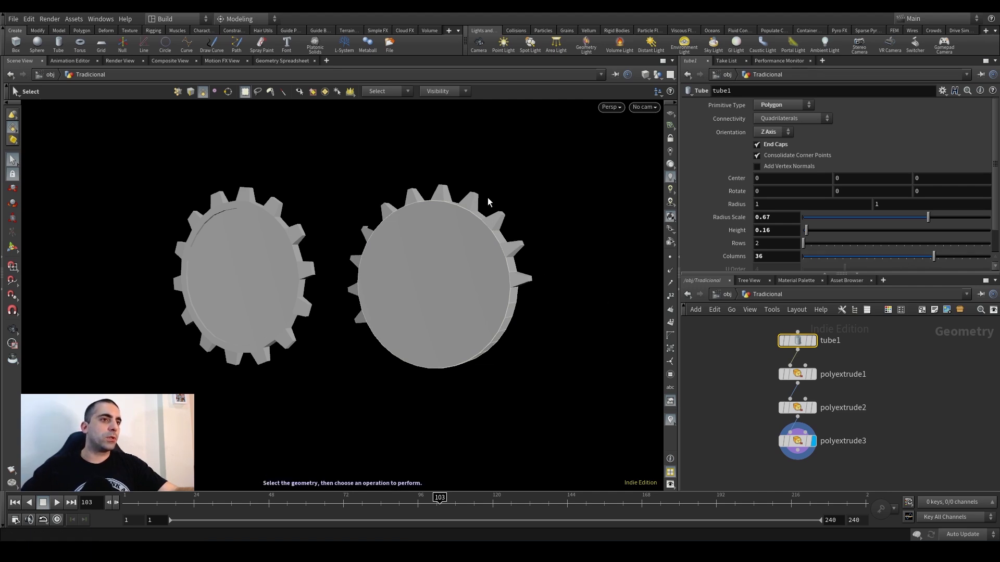
Examine the Tradicional gear's teeth, rim and caps up close from several angles.
{"action": "left_click_drag", "start_coordinate": [484, 352], "coordinate": [385, 382]}
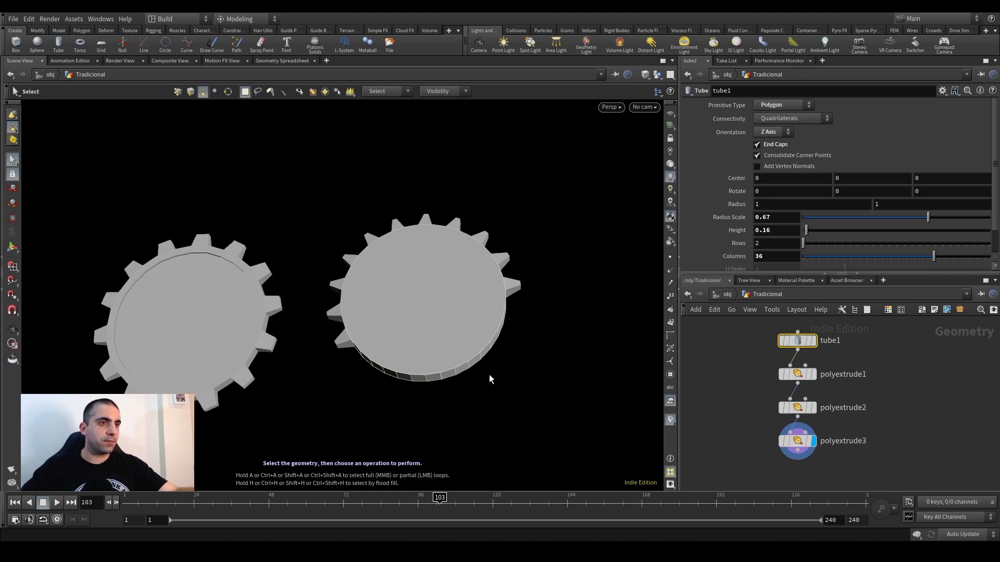
{"action": "left_click_drag", "start_coordinate": [400, 293], "coordinate": [262, 314]}
{"action": "middle_click_drag", "start_coordinate": [507, 282], "coordinate": [308, 305]}
{"action": "right_click_drag", "start_coordinate": [477, 245], "coordinate": [631, 208]}
{"action": "left_click_drag", "start_coordinate": [497, 240], "coordinate": [472, 245]}
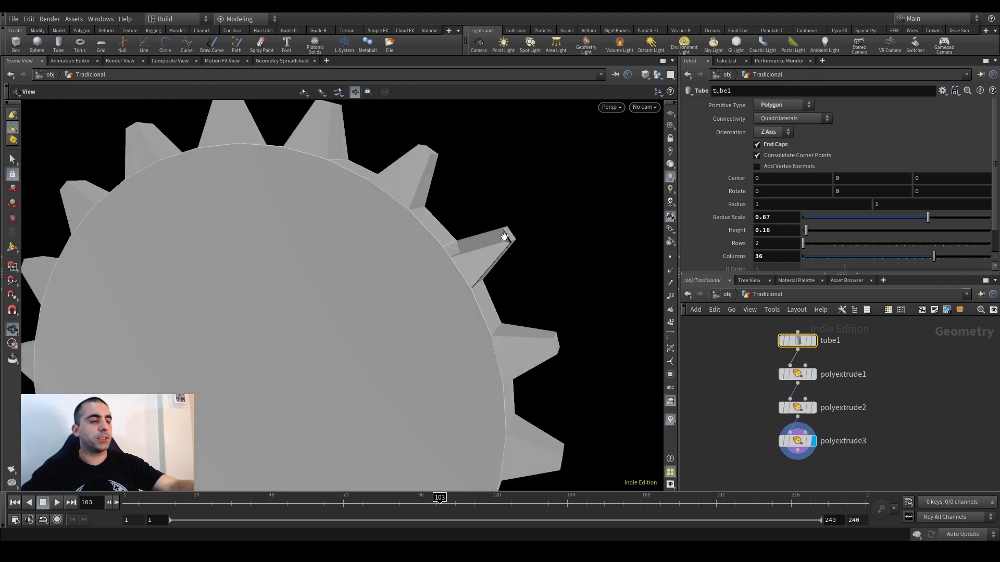
{"action": "right_click_drag", "start_coordinate": [487, 263], "coordinate": [303, 348]}
{"action": "left_click_drag", "start_coordinate": [304, 349], "coordinate": [393, 308]}
{"action": "key", "text": "Escape"}
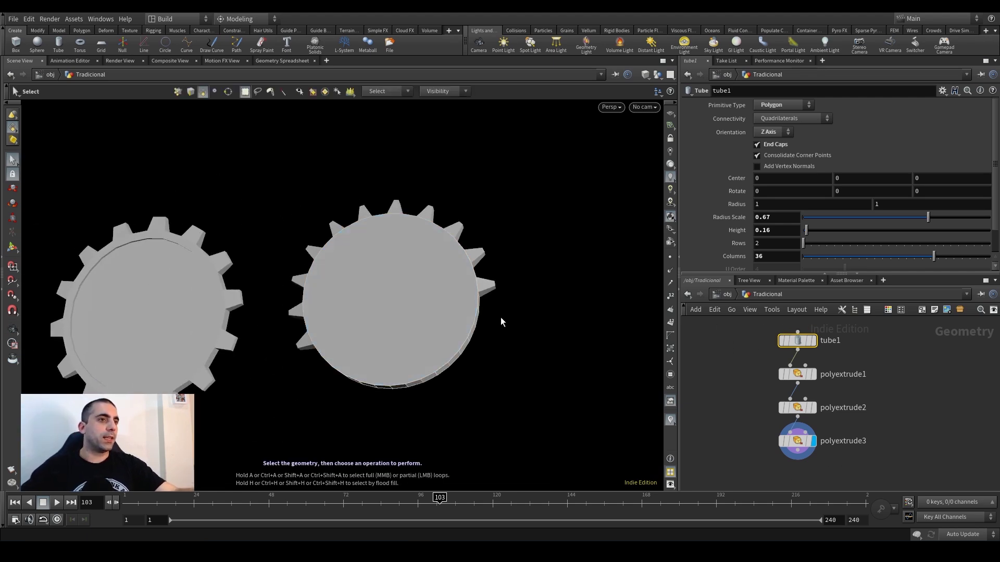
{"action": "middle_click_drag", "start_coordinate": [464, 322], "coordinate": [504, 330], "text": "alt"}
{"action": "left_click_drag", "start_coordinate": [504, 330], "coordinate": [491, 344], "text": "alt"}
{"action": "middle_click_drag", "start_coordinate": [491, 343], "coordinate": [455, 327], "text": "alt"}
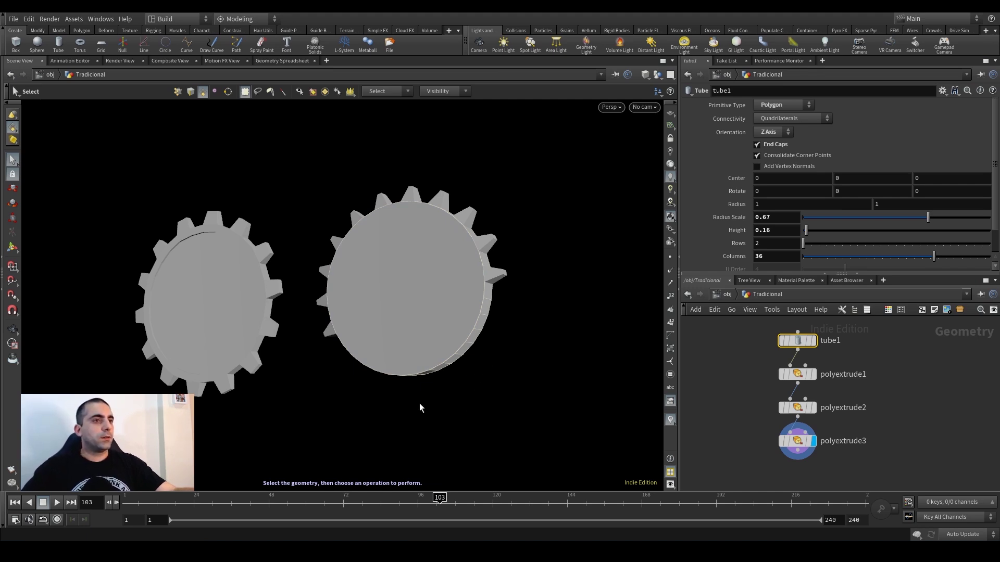
{"action": "scroll", "coordinate": [481, 365], "scroll_direction": "up", "scroll_amount": 2}
{"action": "scroll", "coordinate": [463, 348], "scroll_direction": "down", "scroll_amount": 4}
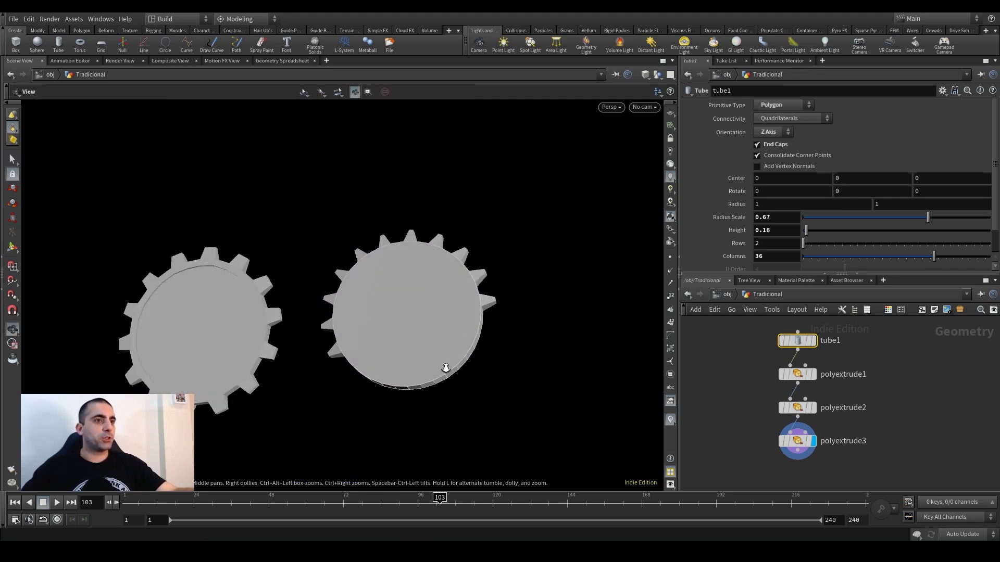
{"action": "scroll", "coordinate": [510, 370], "scroll_direction": "up", "scroll_amount": 2}
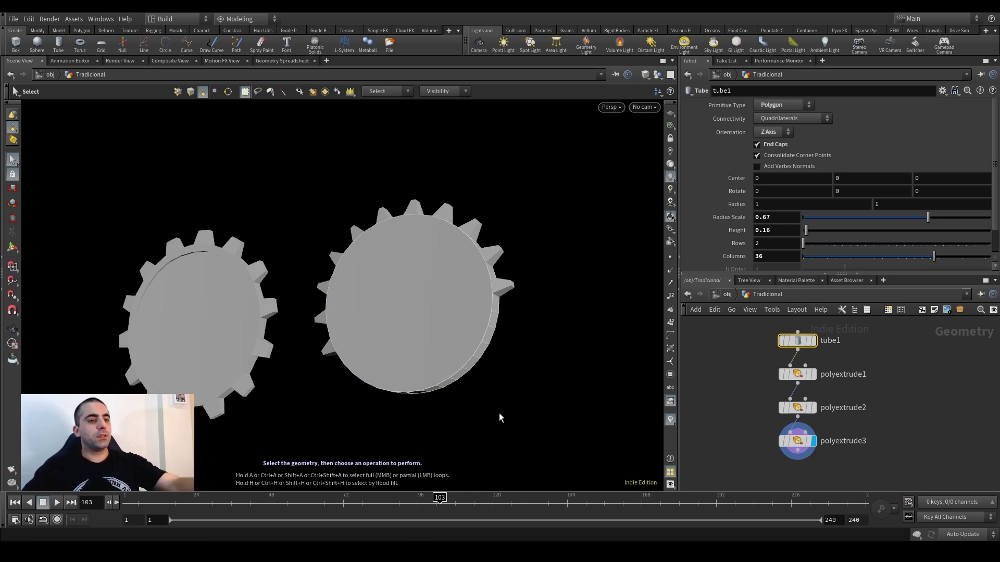
Return to object level, select the Procedural gear and open its network.
{"action": "key", "text": "u"}
{"action": "left_click", "coordinate": [232, 354]}
{"action": "left_click_drag", "start_coordinate": [232, 355], "coordinate": [210, 360], "text": "alt"}
{"action": "middle_click_drag", "start_coordinate": [209, 360], "coordinate": [247, 345], "text": "alt"}
{"action": "right_click_drag", "start_coordinate": [247, 345], "coordinate": [286, 323], "text": "alt"}
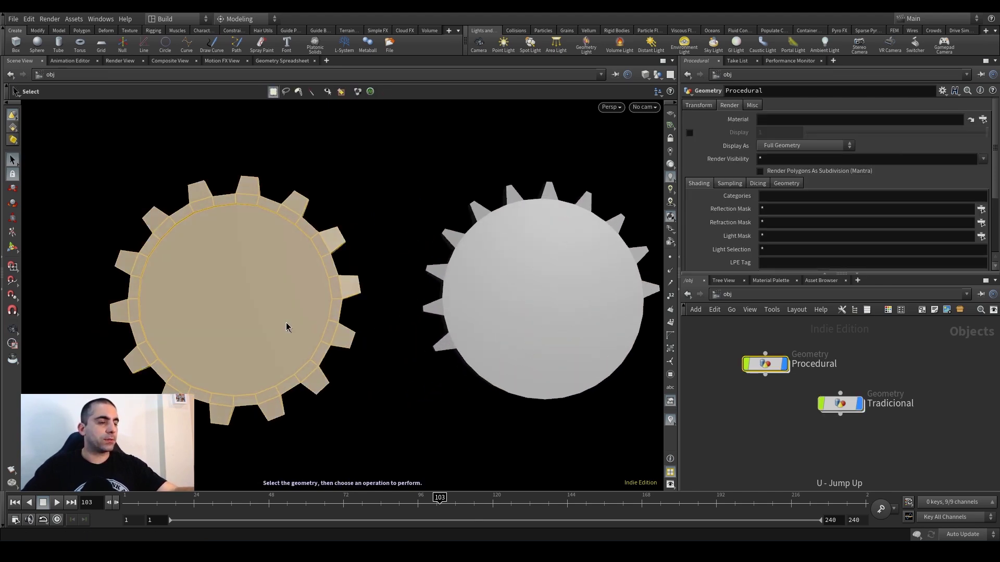
{"action": "double_click", "coordinate": [765, 363]}
{"action": "middle_click_drag", "start_coordinate": [755, 365], "coordinate": [736, 373]}
Set the Length of the criar_divisoes_nas_bordas resample node to 0.07 and check the gear's teeth.
{"action": "left_click", "coordinate": [807, 367]}
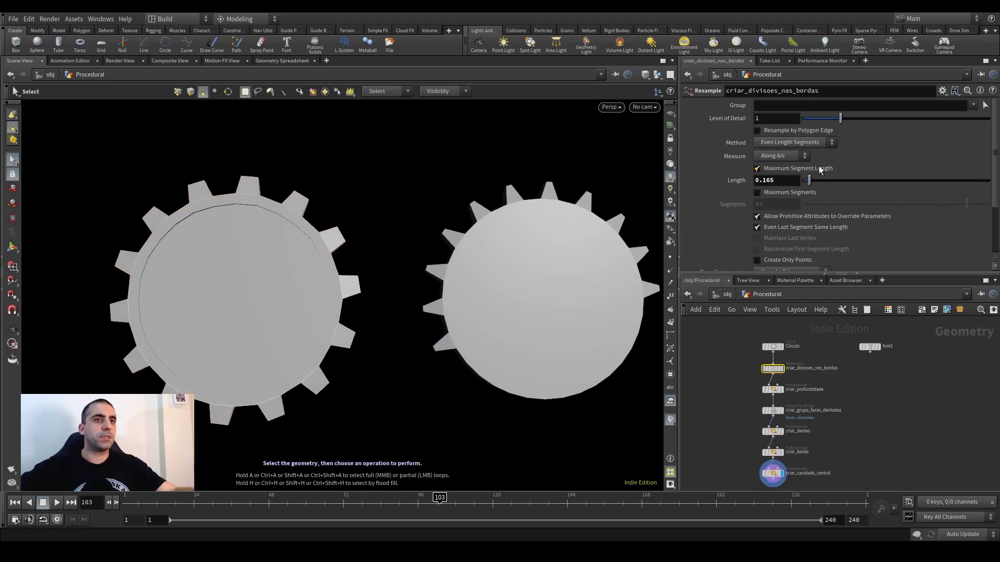
{"action": "left_click_drag", "start_coordinate": [811, 181], "coordinate": [806, 183]}
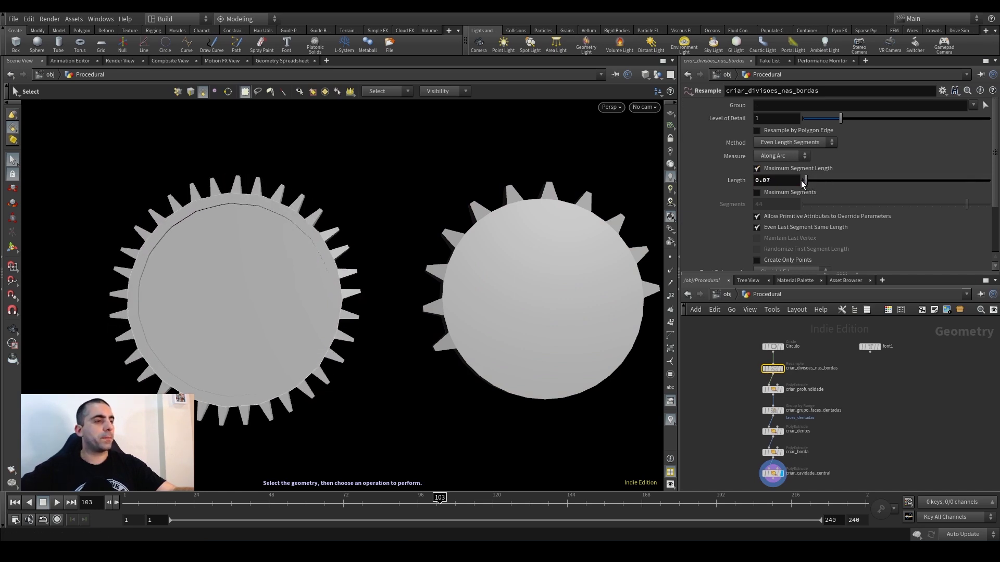
{"action": "left_click_drag", "start_coordinate": [302, 330], "coordinate": [272, 315], "text": "alt"}
{"action": "middle_click_drag", "start_coordinate": [285, 357], "coordinate": [292, 342], "text": "alt"}
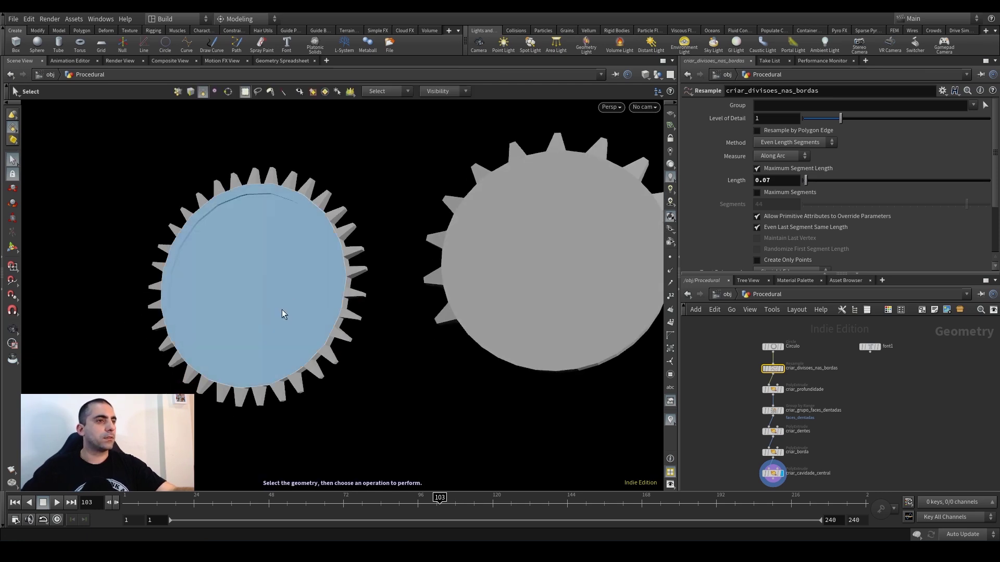
Return to object level and compare the Procedural and Tradicional gears side by side from several angles.
{"action": "left_click_drag", "start_coordinate": [347, 339], "coordinate": [384, 348]}
{"action": "key", "text": "u"}
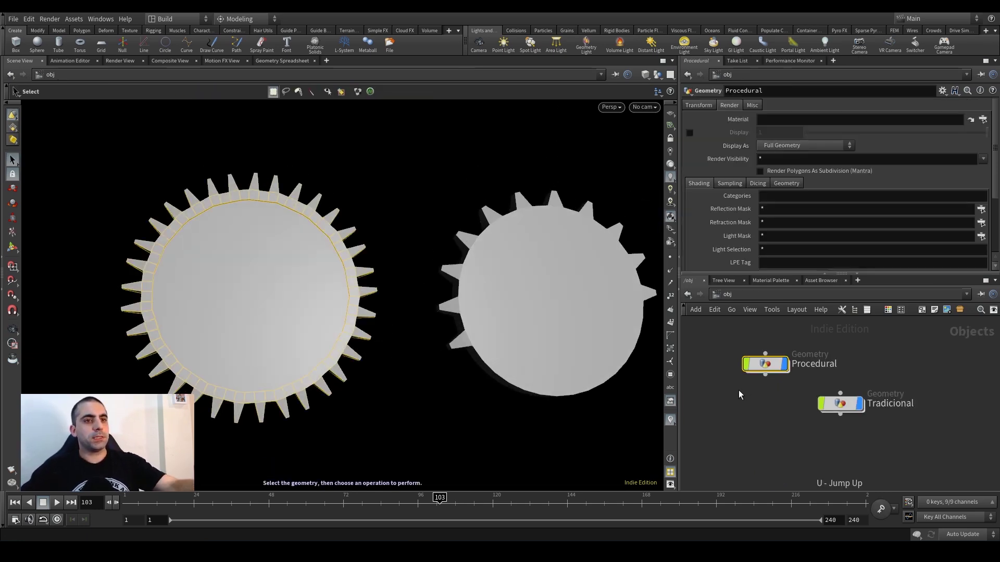
{"action": "right_click_drag", "start_coordinate": [491, 330], "coordinate": [438, 332], "text": "alt"}
{"action": "left_click_drag", "start_coordinate": [437, 332], "coordinate": [430, 339], "text": "alt"}
{"action": "right_click_drag", "start_coordinate": [430, 338], "coordinate": [475, 313], "text": "alt"}
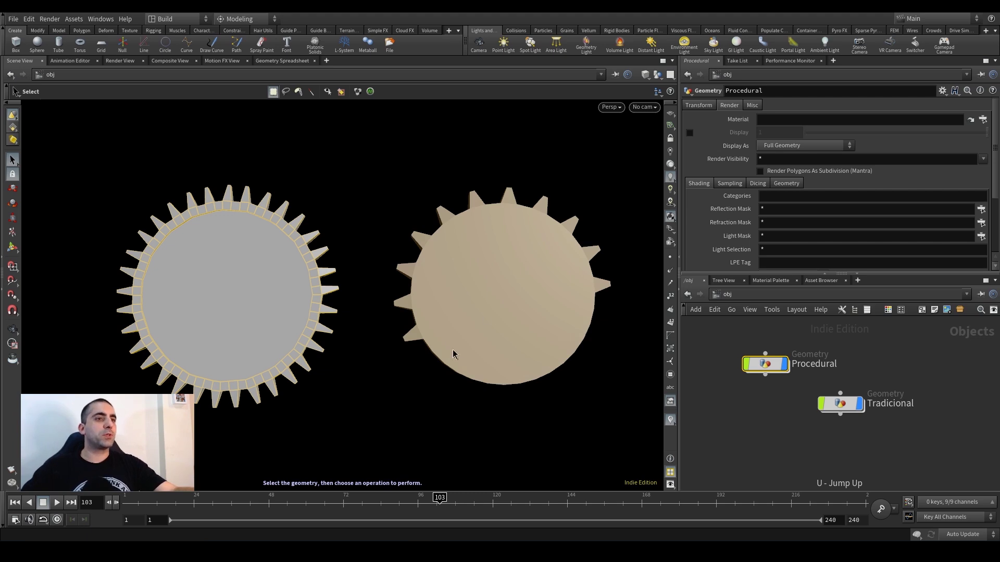
{"action": "left_click_drag", "start_coordinate": [486, 346], "coordinate": [508, 315], "text": "alt"}
{"action": "right_click_drag", "start_coordinate": [521, 322], "coordinate": [499, 334], "text": "alt"}
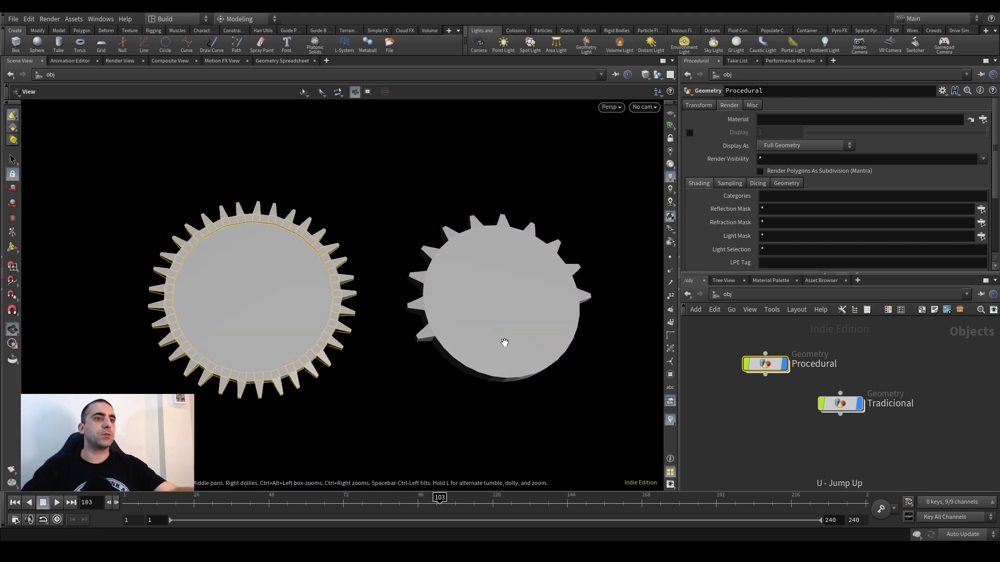
{"action": "middle_click_drag", "start_coordinate": [500, 335], "coordinate": [475, 321], "text": "alt"}
{"action": "right_click_drag", "start_coordinate": [484, 324], "coordinate": [514, 322], "text": "alt"}
{"action": "left_click_drag", "start_coordinate": [513, 322], "coordinate": [489, 327], "text": "alt"}
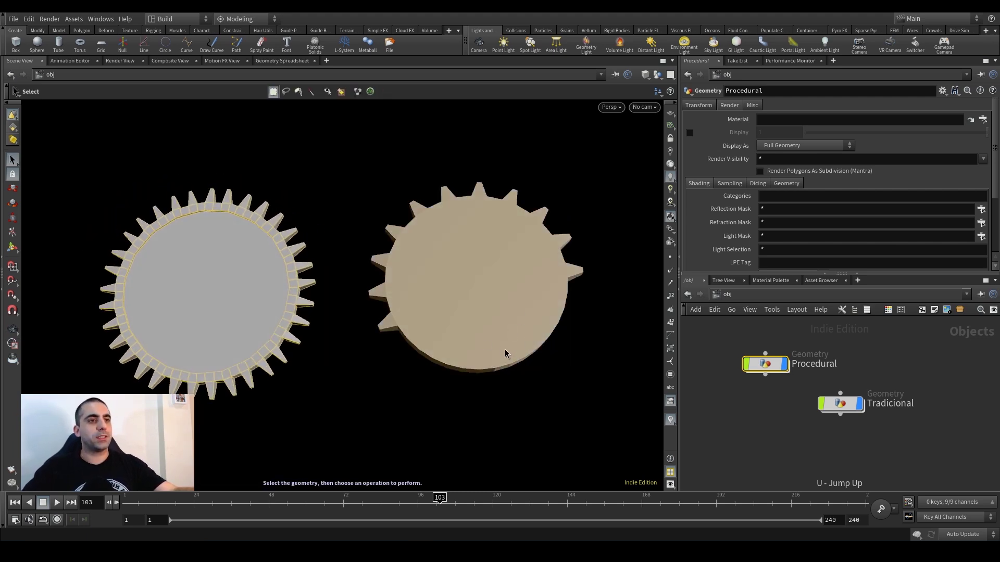
{"action": "left_click_drag", "start_coordinate": [501, 329], "coordinate": [463, 355], "text": "alt"}
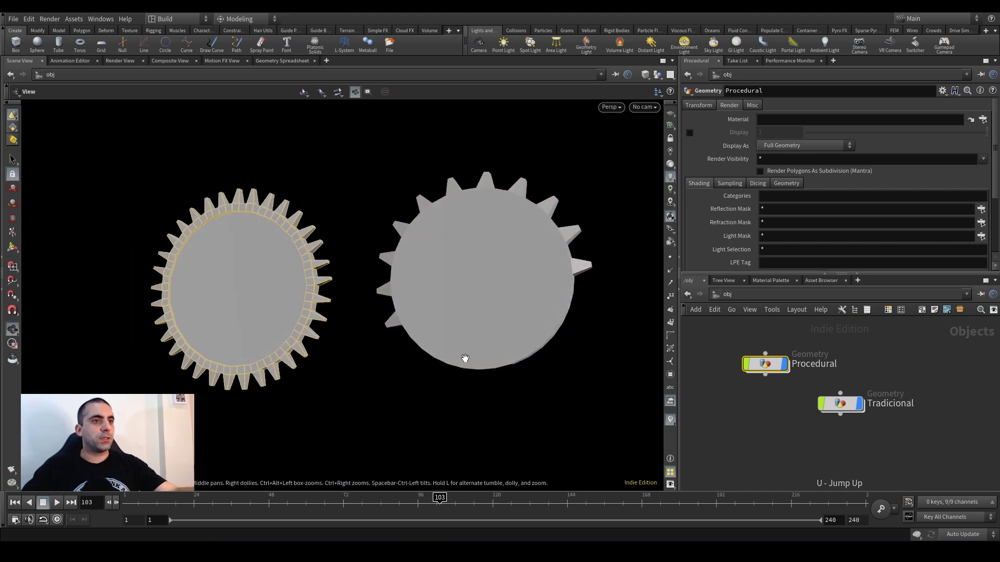
{"action": "middle_click_drag", "start_coordinate": [463, 355], "coordinate": [446, 339], "text": "alt"}
{"action": "right_click_drag", "start_coordinate": [446, 339], "coordinate": [477, 326], "text": "alt"}
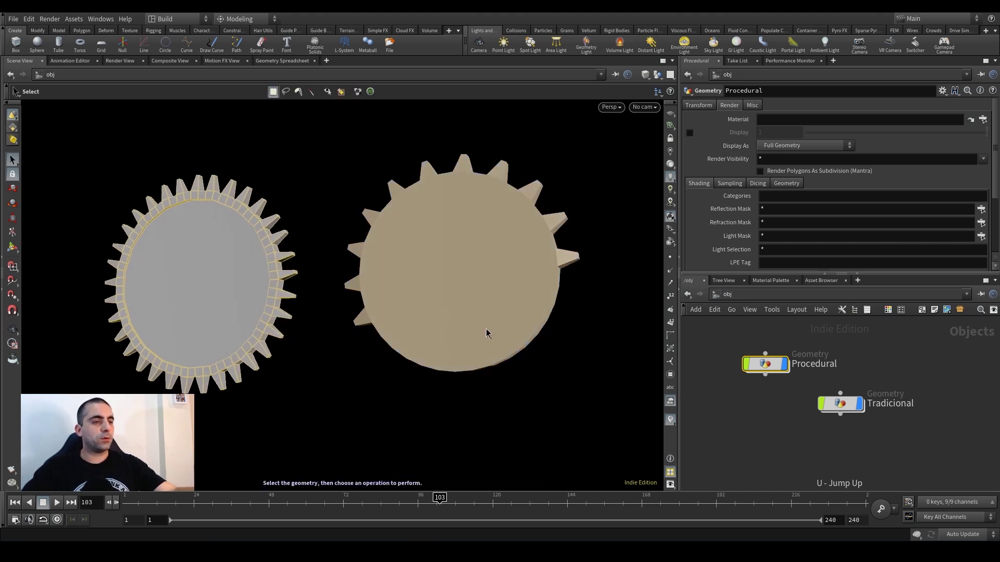
Open the Tradicional object's network and examine its gear's teeth and the untoothed part of the rim.
{"action": "double_click", "coordinate": [841, 405]}
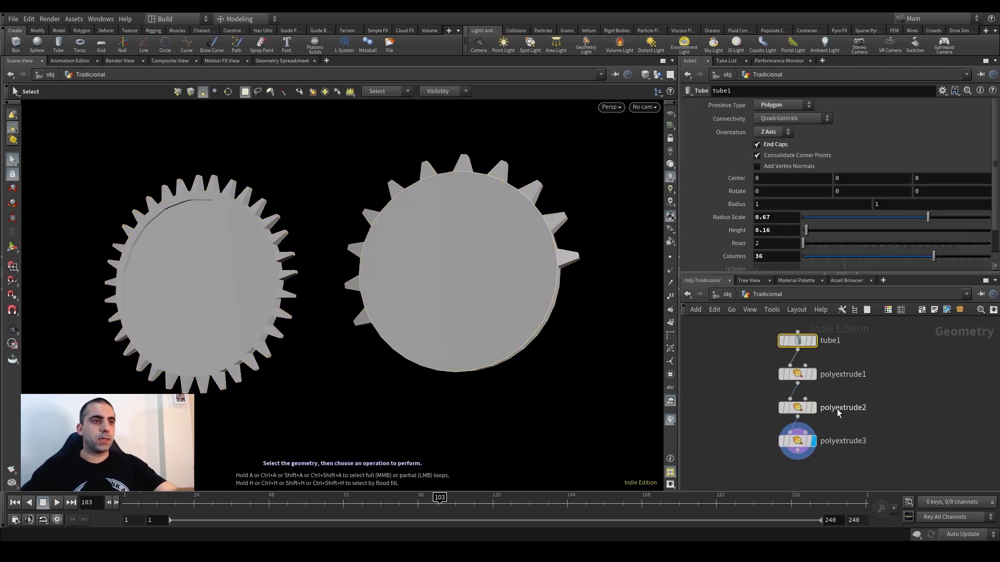
{"action": "middle_click_drag", "start_coordinate": [495, 318], "coordinate": [465, 337], "text": "alt"}
{"action": "left_click_drag", "start_coordinate": [466, 338], "coordinate": [457, 335], "text": "alt"}
{"action": "right_click_drag", "start_coordinate": [457, 335], "coordinate": [475, 328], "text": "alt"}
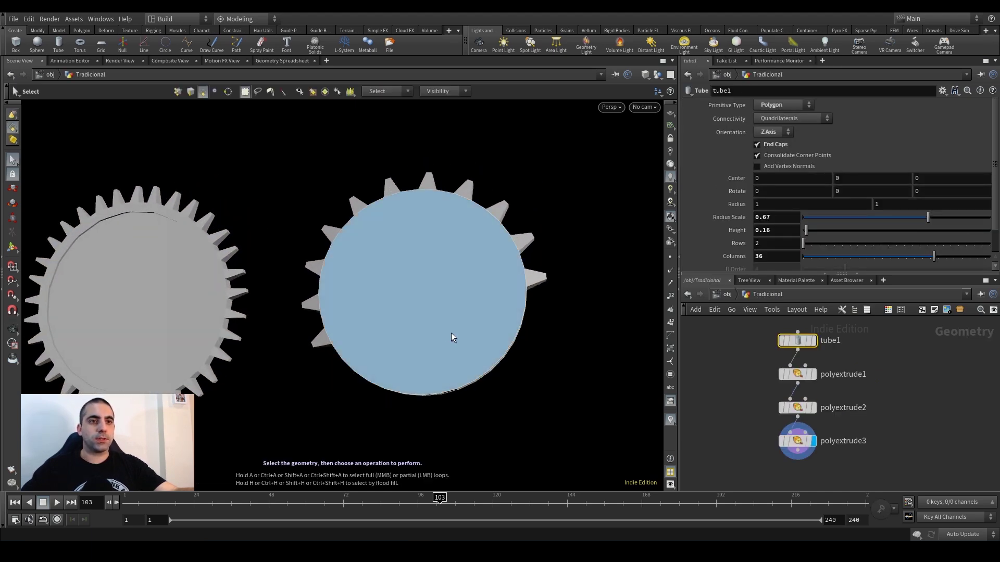
{"action": "left_click_drag", "start_coordinate": [466, 333], "coordinate": [458, 345], "text": "alt"}
{"action": "middle_click_drag", "start_coordinate": [457, 345], "coordinate": [414, 338], "text": "alt"}
{"action": "right_click_drag", "start_coordinate": [415, 338], "coordinate": [458, 313], "text": "alt"}
{"action": "middle_click_drag", "start_coordinate": [443, 330], "coordinate": [426, 358], "text": "alt"}
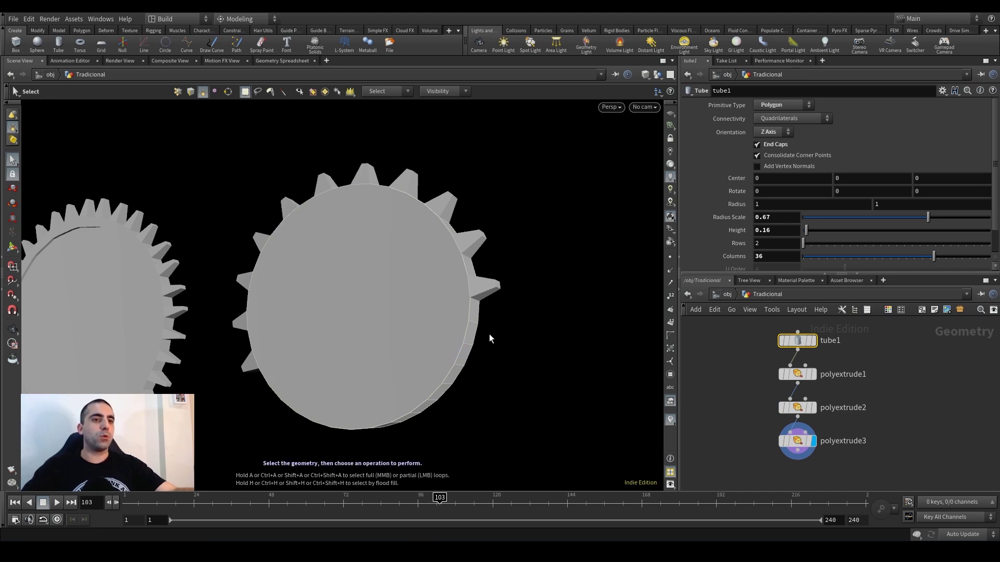
{"action": "scroll", "coordinate": [769, 386], "scroll_direction": "up", "scroll_amount": 2}
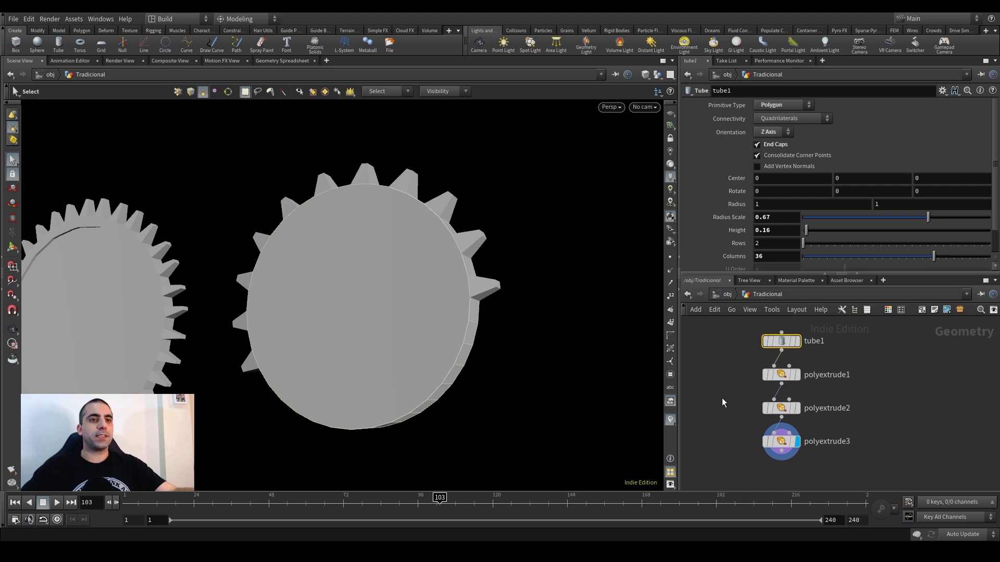
Show the parameters of polyextrude1, display its output and inspect the extruded teeth.
{"action": "left_click", "coordinate": [797, 371]}
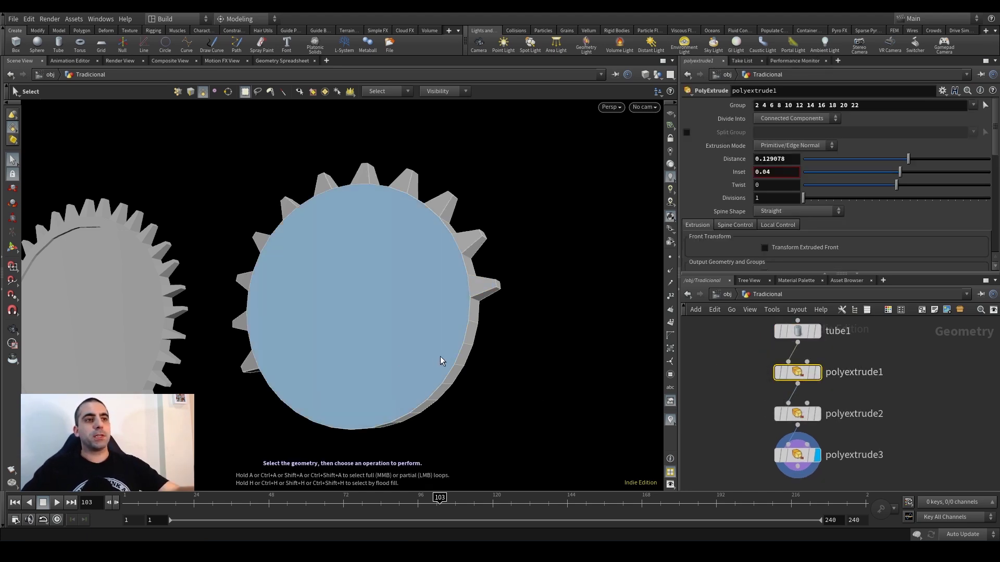
{"action": "left_click_drag", "start_coordinate": [435, 352], "coordinate": [425, 336], "text": "alt"}
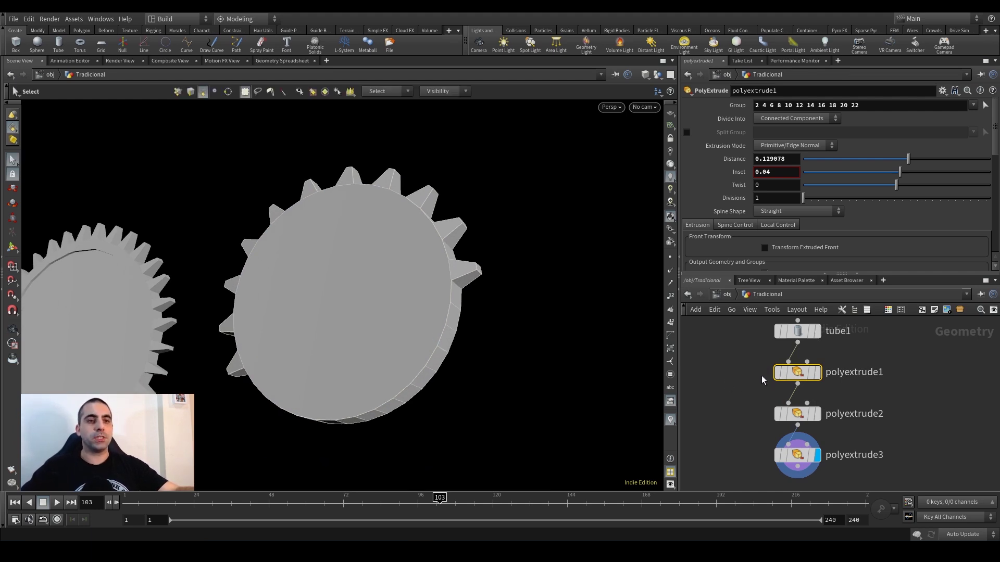
{"action": "left_click", "coordinate": [816, 373]}
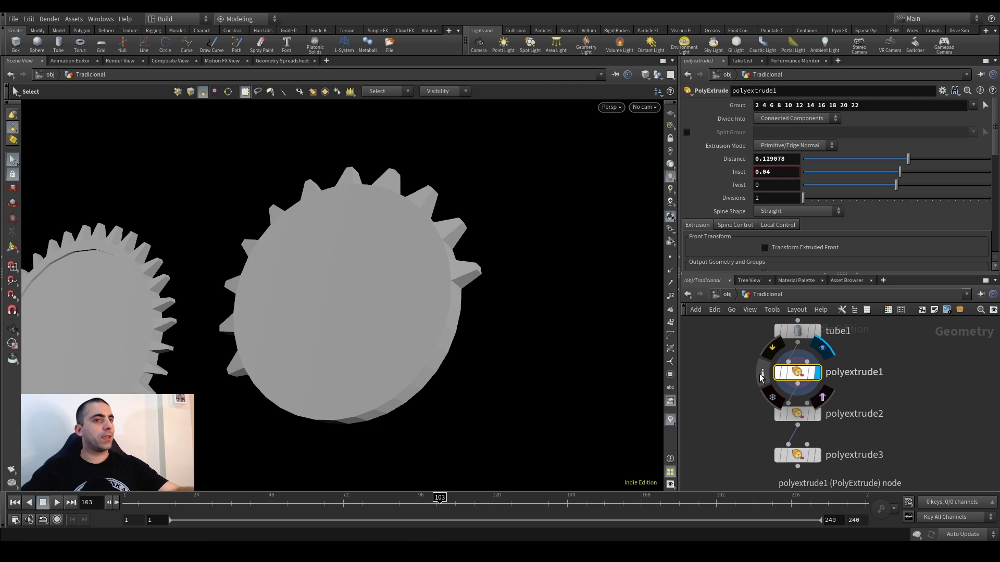
{"action": "left_click_drag", "start_coordinate": [391, 312], "coordinate": [374, 338]}
{"action": "mouse_move", "coordinate": [795, 370]}
{"action": "left_click_drag", "start_coordinate": [478, 319], "coordinate": [442, 382]}
{"action": "left_click_drag", "start_coordinate": [474, 255], "coordinate": [380, 305]}
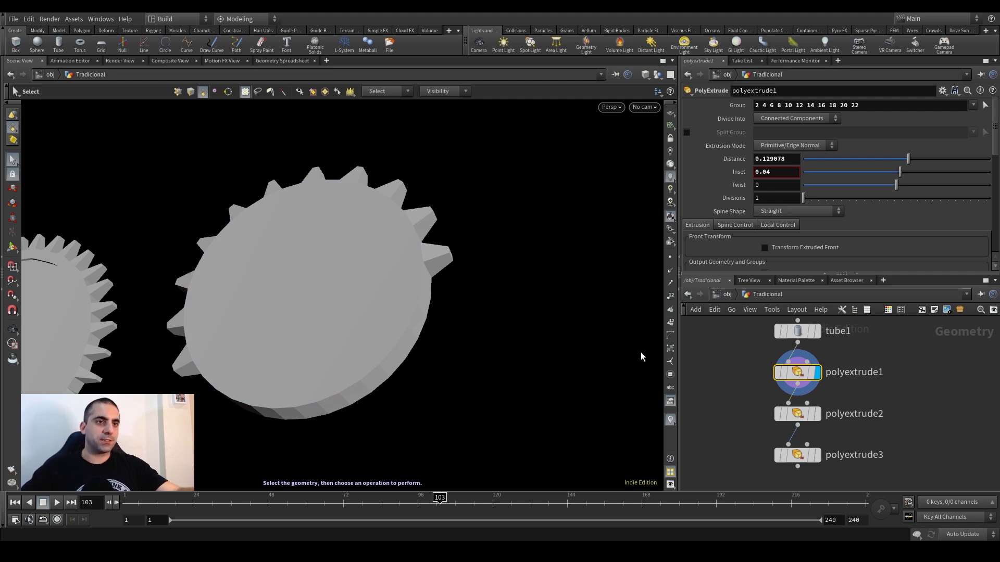
Turn on primitive numbers in the viewport and review them against the Group list of polyextrude1.
{"action": "left_click", "coordinate": [670, 325]}
{"action": "right_click_drag", "start_coordinate": [392, 336], "coordinate": [475, 308], "text": "alt"}
{"action": "middle_click_drag", "start_coordinate": [378, 373], "coordinate": [393, 340], "text": "alt"}
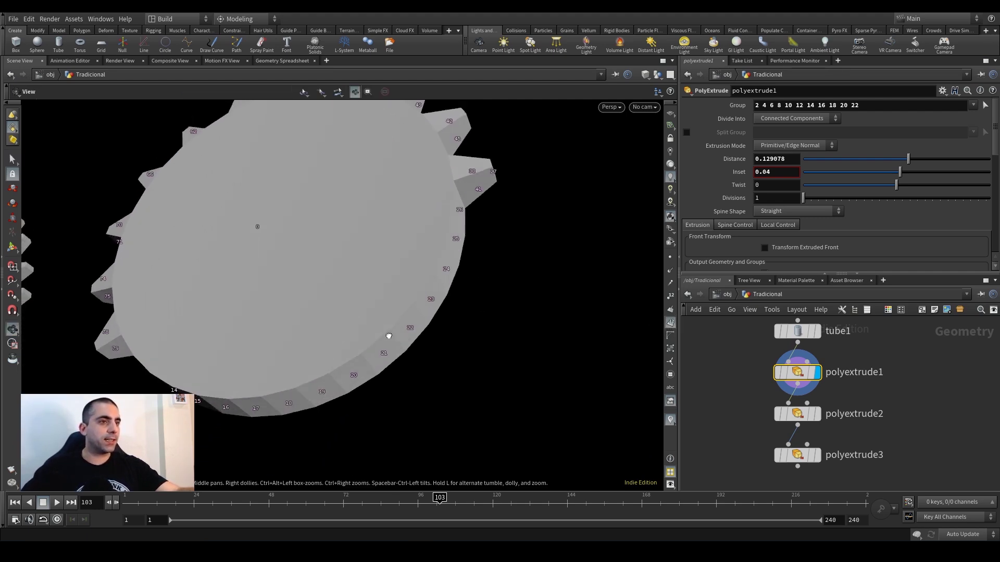
{"action": "left_click_drag", "start_coordinate": [394, 340], "coordinate": [387, 358], "text": "alt"}
{"action": "left_click_drag", "start_coordinate": [436, 303], "coordinate": [389, 328], "text": "alt"}
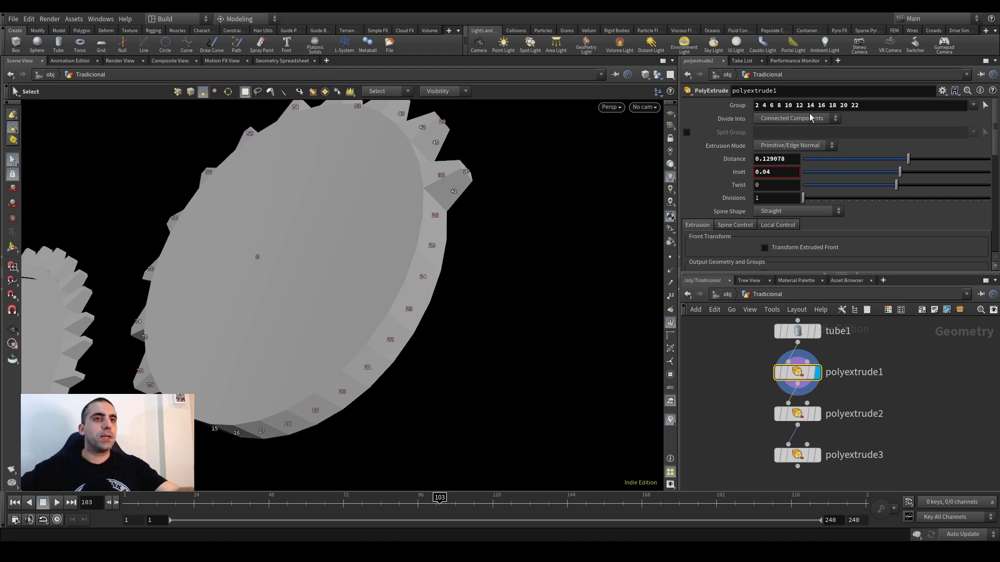
{"action": "double_click", "coordinate": [757, 105]}
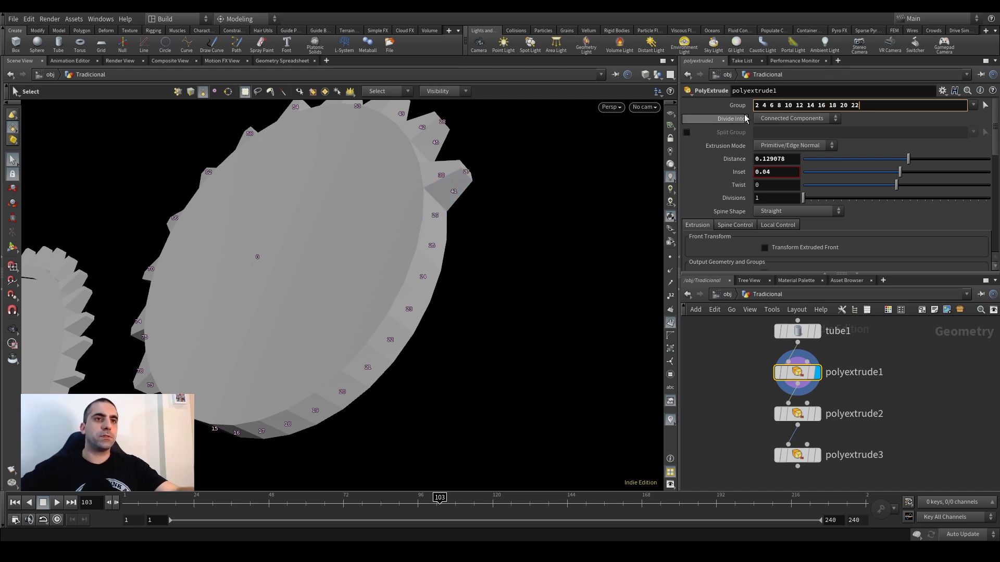
Display the output of tube1 and examine its numbered side faces against the wireframe teeth of polyextrude1.
{"action": "left_click", "coordinate": [818, 333]}
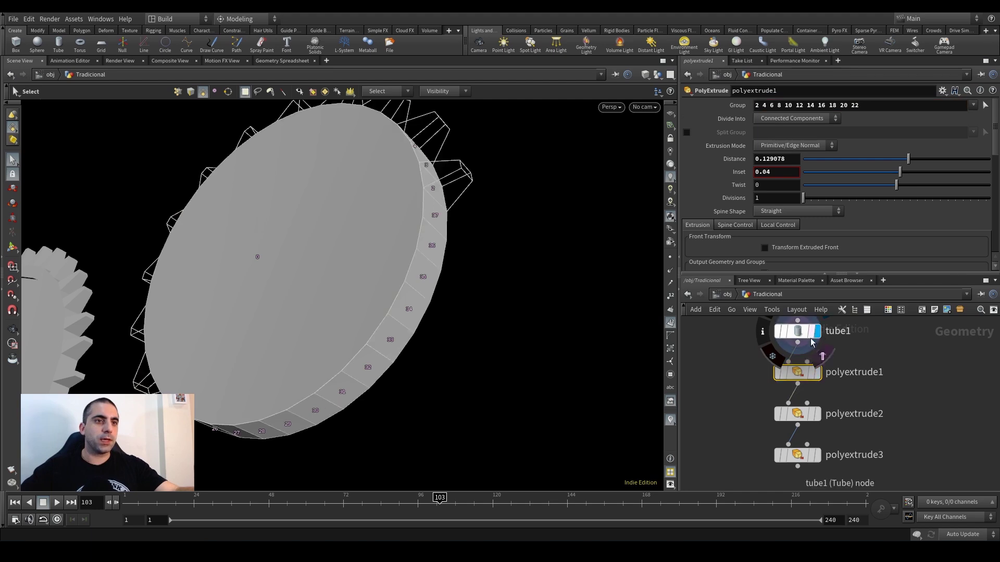
{"action": "key", "text": "space"}
{"action": "left_click_drag", "start_coordinate": [464, 228], "coordinate": [428, 241]}
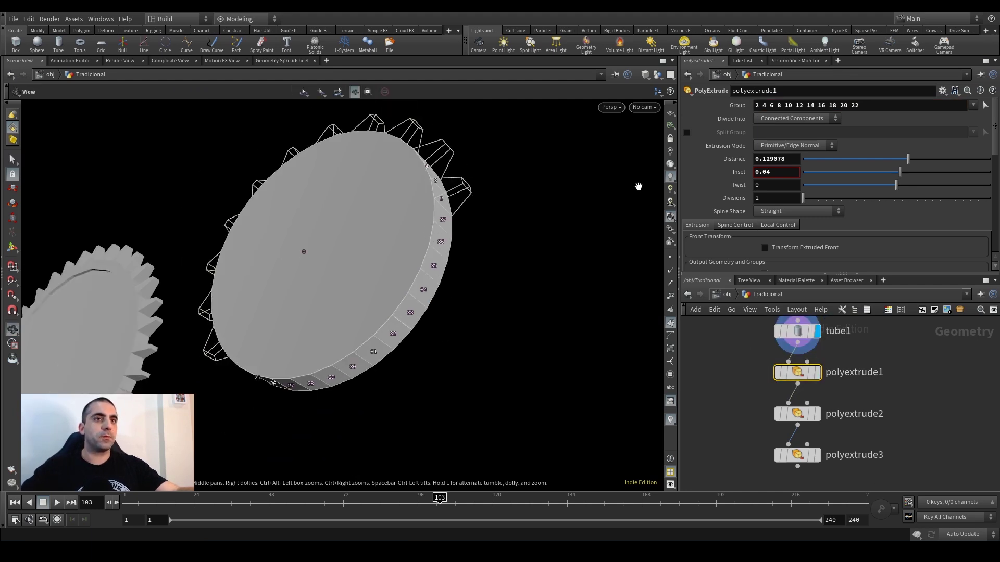
{"action": "left_click_drag", "start_coordinate": [442, 201], "coordinate": [427, 201], "text": "alt"}
{"action": "right_click_drag", "start_coordinate": [427, 201], "coordinate": [486, 188], "text": "alt"}
{"action": "left_click_drag", "start_coordinate": [486, 187], "coordinate": [471, 224], "text": "alt"}
{"action": "left_click_drag", "start_coordinate": [441, 274], "coordinate": [466, 285], "text": "alt"}
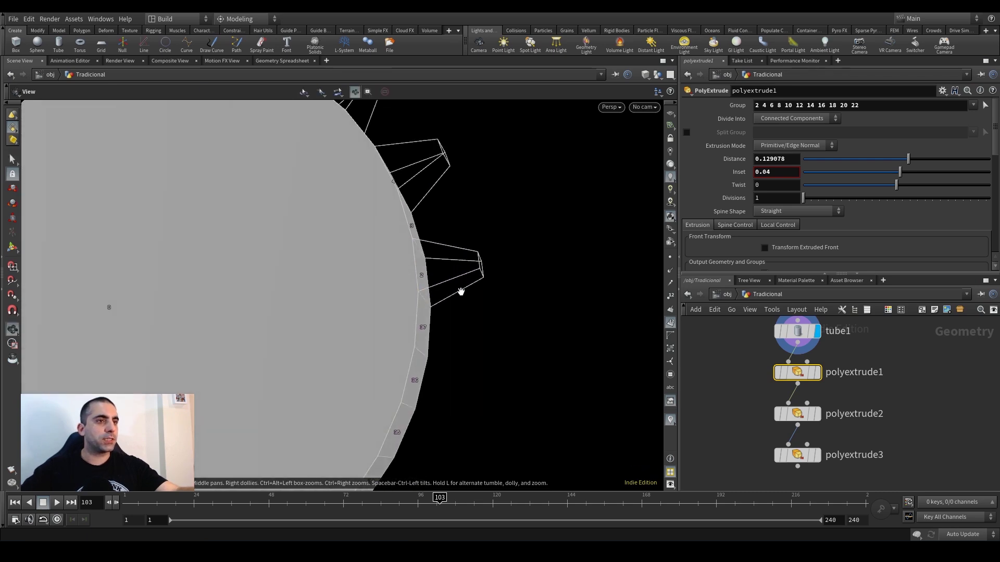
{"action": "left_click_drag", "start_coordinate": [392, 259], "coordinate": [368, 256], "text": "alt"}
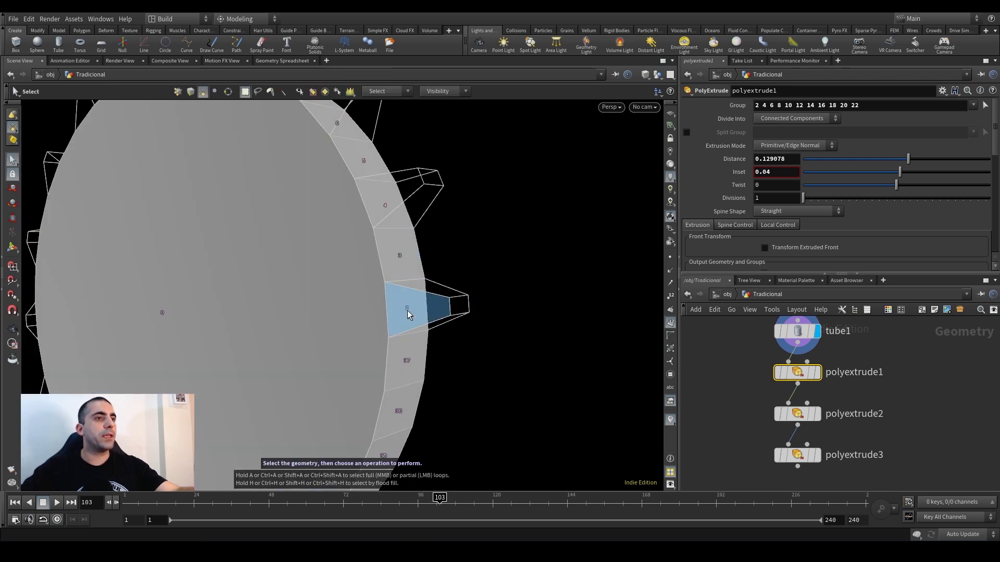
{"action": "mouse_move", "coordinate": [396, 217]}
{"action": "left_mouse_down", "text": "alt"}
{"action": "mouse_move", "coordinate": [390, 263]}
{"action": "mouse_move", "coordinate": [389, 217]}
{"action": "left_mouse_up", "text": "alt"}
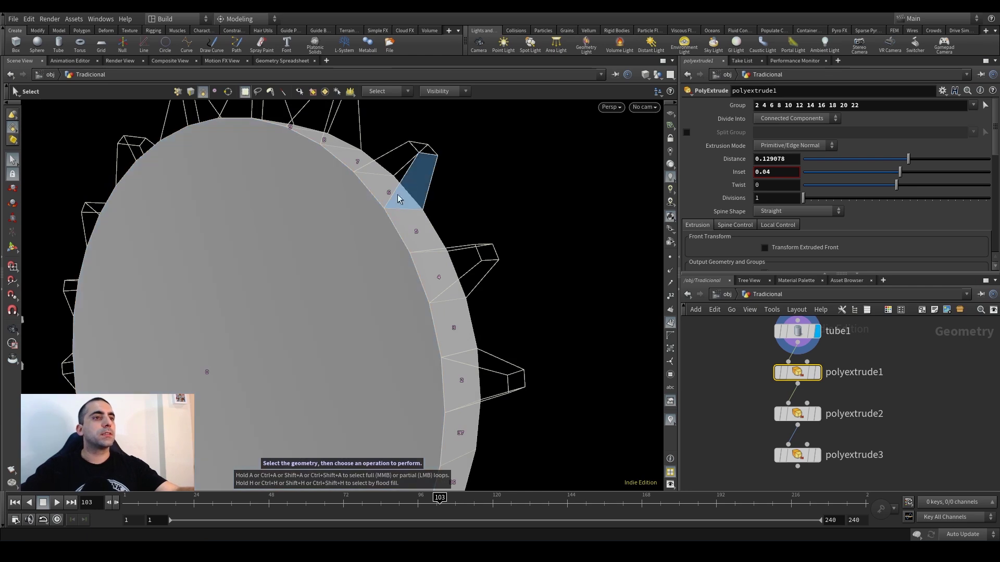
{"action": "right_click_drag", "start_coordinate": [315, 119], "coordinate": [167, 288], "text": "alt"}
{"action": "left_click_drag", "start_coordinate": [167, 288], "coordinate": [319, 247], "text": "alt"}
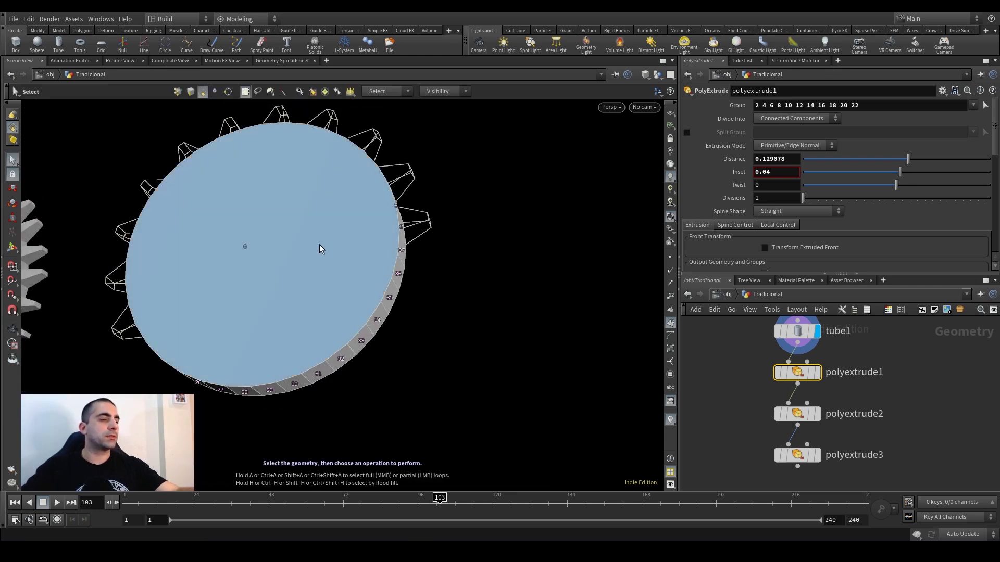
{"action": "left_click_drag", "start_coordinate": [245, 198], "coordinate": [308, 317], "text": "alt"}
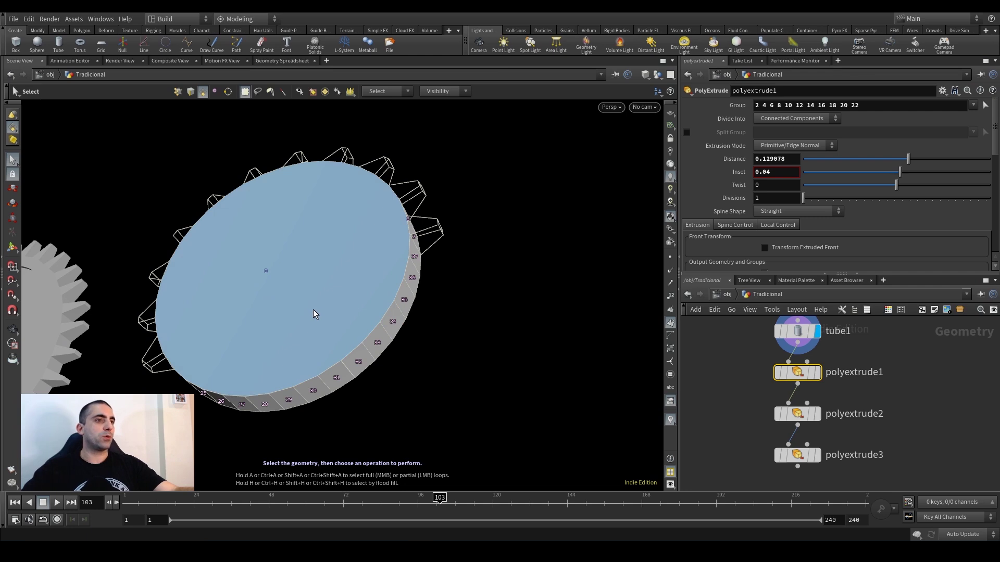
{"action": "scroll", "coordinate": [341, 307], "scroll_direction": "up", "scroll_amount": 2}
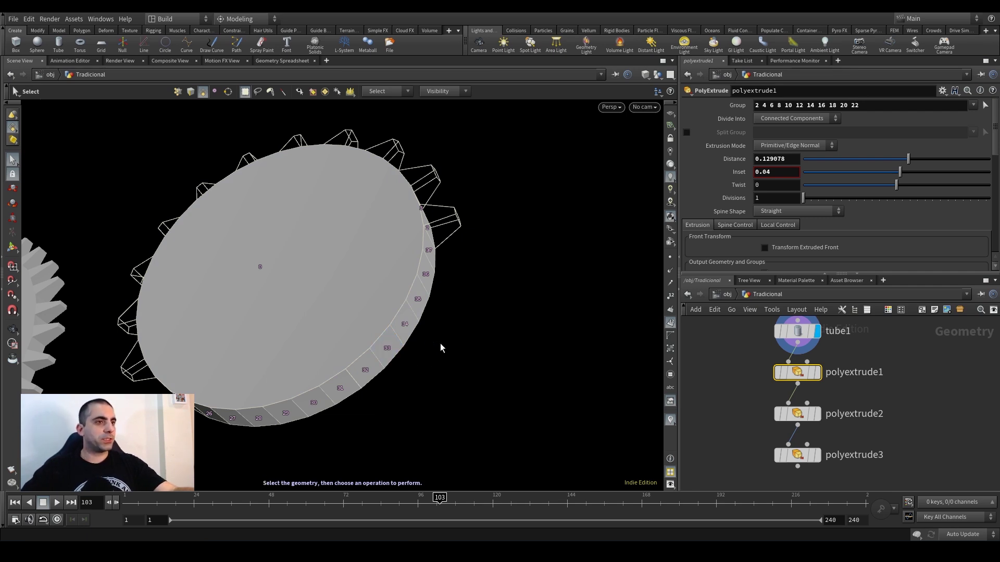
{"action": "left_click_drag", "start_coordinate": [385, 379], "coordinate": [393, 344], "text": "alt"}
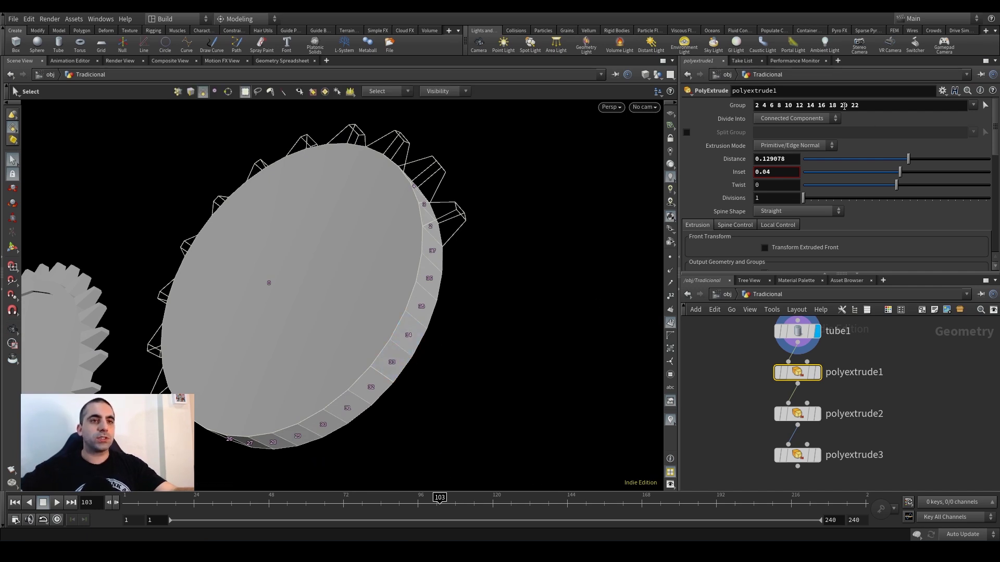
Check the end of polyextrude1's Group list and inspect the tube's numbered side faces around primitive 22 and beyond.
{"action": "left_click", "coordinate": [871, 106]}
{"action": "left_click", "coordinate": [872, 106]}
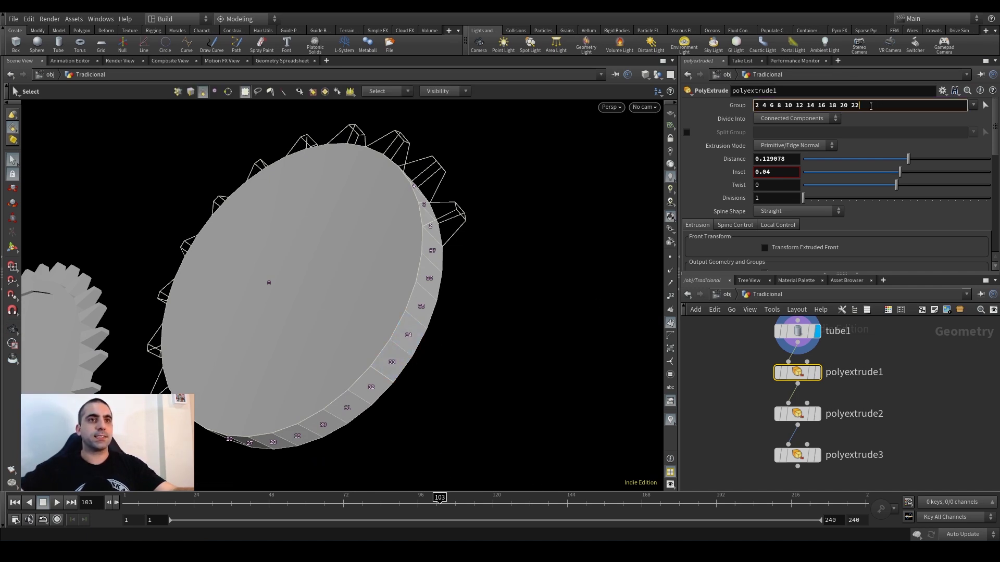
{"action": "left_click_drag", "start_coordinate": [236, 397], "coordinate": [319, 368]}
{"action": "middle_click_drag", "start_coordinate": [319, 368], "coordinate": [359, 337], "text": "alt"}
{"action": "right_click_drag", "start_coordinate": [216, 319], "coordinate": [270, 274], "text": "alt"}
{"action": "left_click_drag", "start_coordinate": [225, 317], "coordinate": [253, 304], "text": "alt"}
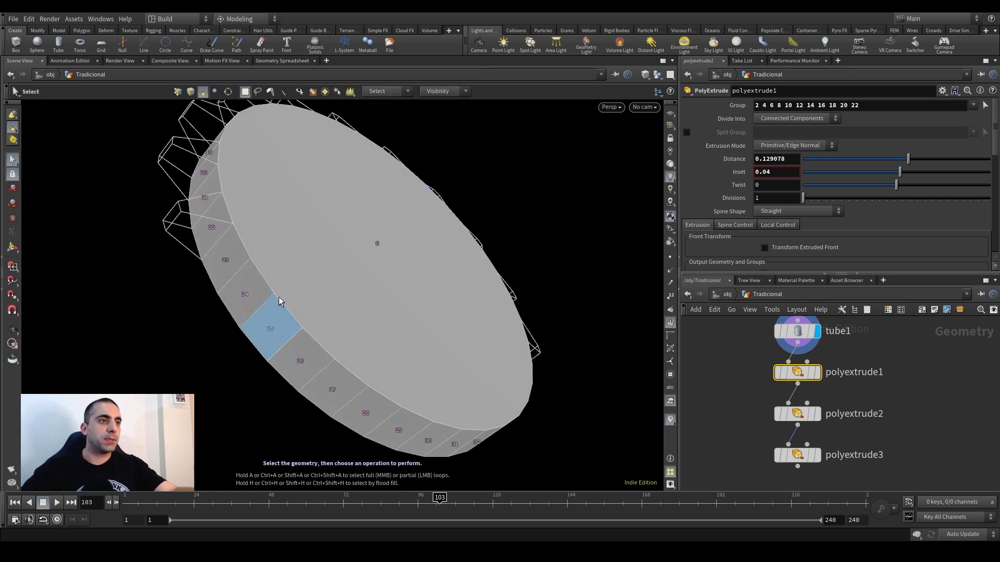
Add primitive 24 to the end of the Group list of polyextrude1.
{"action": "left_click", "coordinate": [892, 105]}
{"action": "key", "text": "Return"}
{"action": "left_click_drag", "start_coordinate": [303, 290], "coordinate": [330, 312], "text": "alt"}
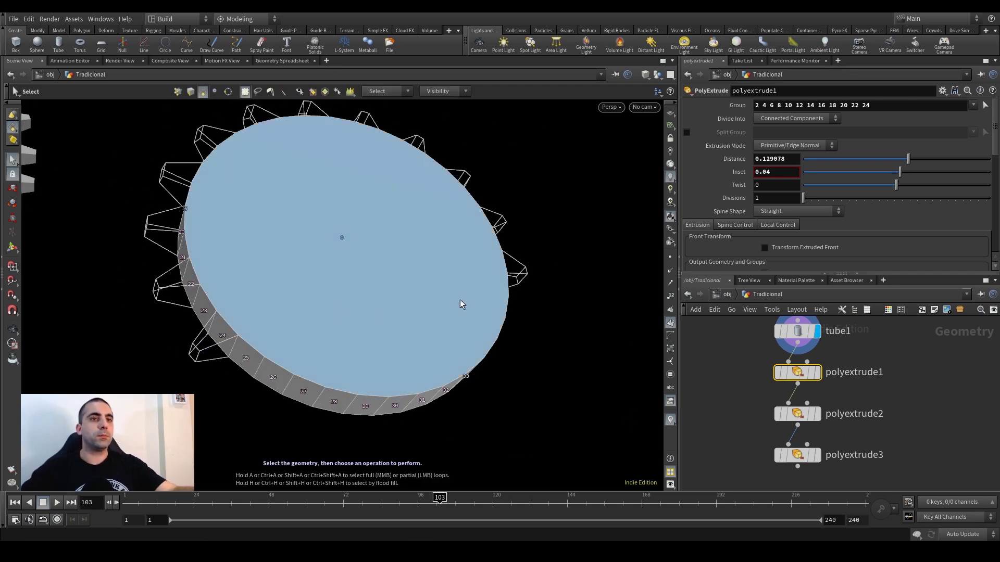
Reselect the Group faces of polyextrude1 in the viewport, adding every other side face from 26 through 36.
{"action": "left_click", "coordinate": [985, 105]}
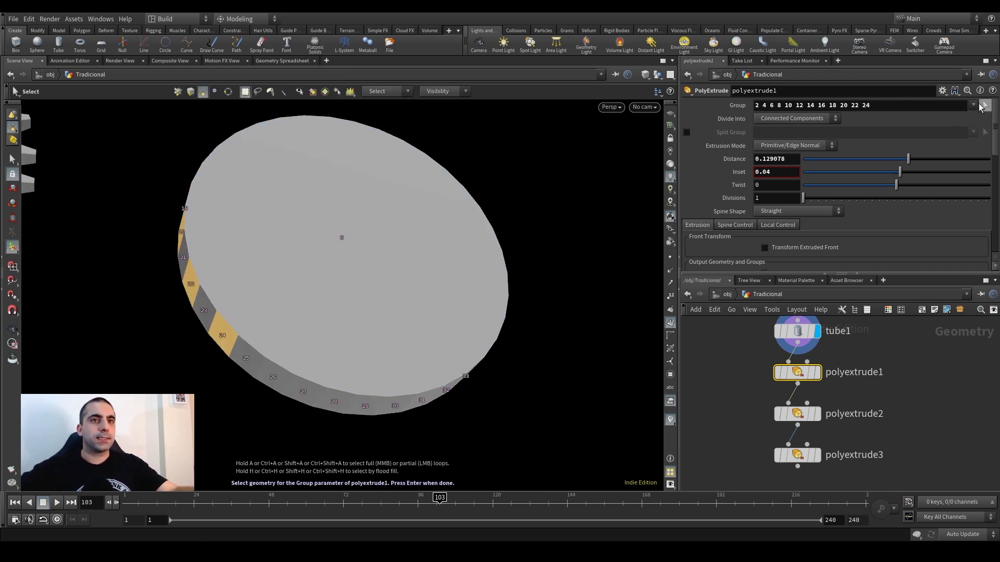
{"action": "left_click_drag", "start_coordinate": [540, 250], "coordinate": [225, 327], "text": "alt"}
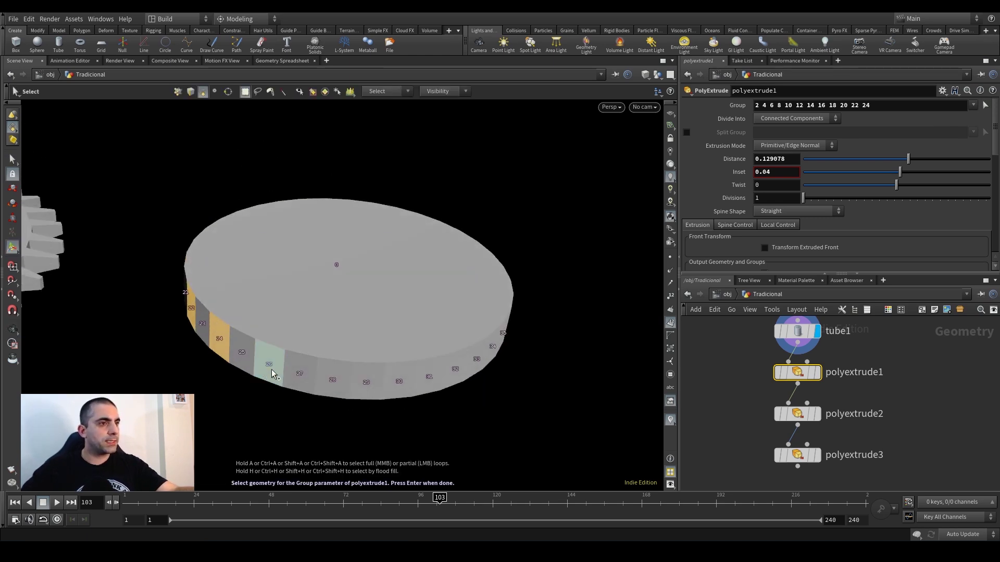
{"action": "left_click", "coordinate": [403, 386], "text": "shift"}
{"action": "left_click_drag", "start_coordinate": [470, 367], "coordinate": [495, 320], "text": "alt"}
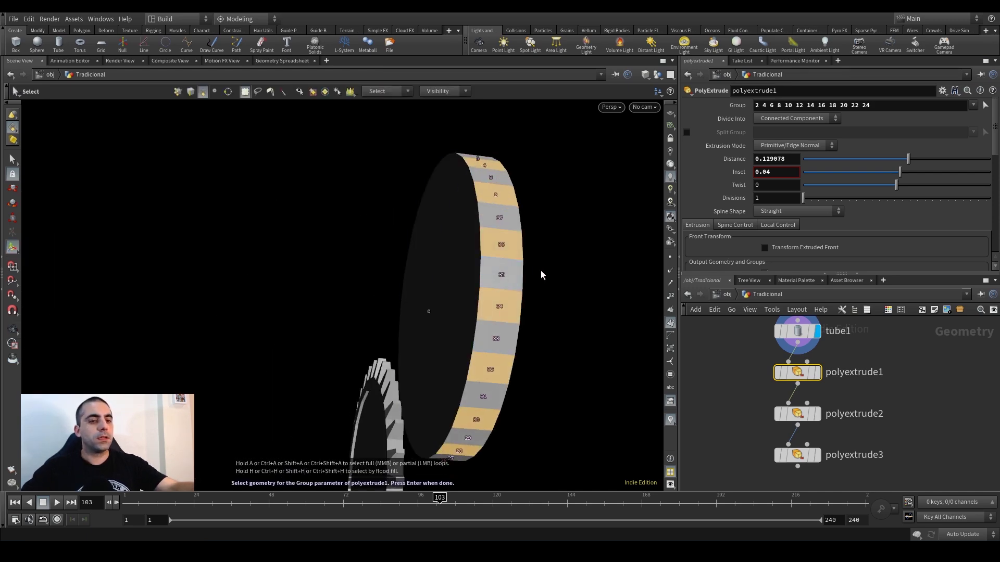
{"action": "key", "text": "Return"}
{"action": "left_click_drag", "start_coordinate": [483, 307], "coordinate": [523, 307], "text": "alt"}
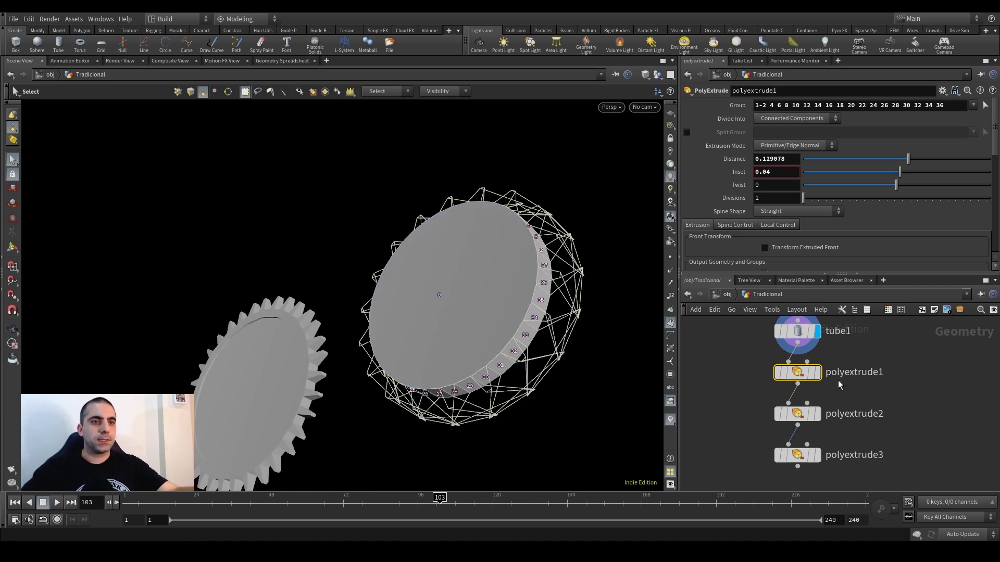
Display the output of polyextrude1 and remove cap face 1 from its Group by reselecting in the viewport.
{"action": "left_click", "coordinate": [823, 349]}
{"action": "mouse_move", "coordinate": [554, 329]}
{"action": "left_mouse_down", "text": "alt"}
{"action": "mouse_move", "coordinate": [487, 335]}
{"action": "mouse_move", "coordinate": [532, 328]}
{"action": "left_mouse_up", "text": "alt"}
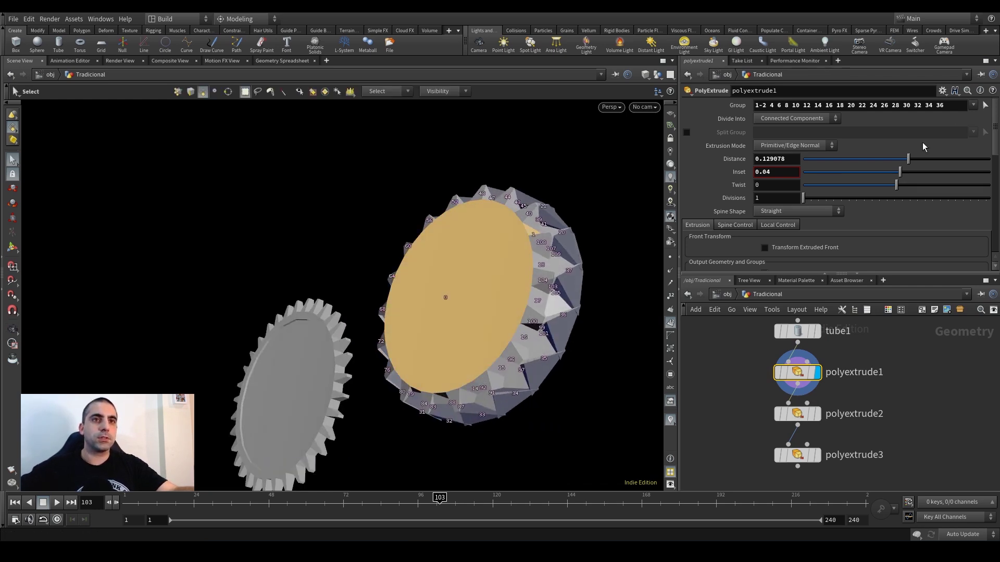
{"action": "left_click", "coordinate": [984, 105]}
{"action": "left_click_drag", "start_coordinate": [523, 307], "coordinate": [598, 267], "text": "alt"}
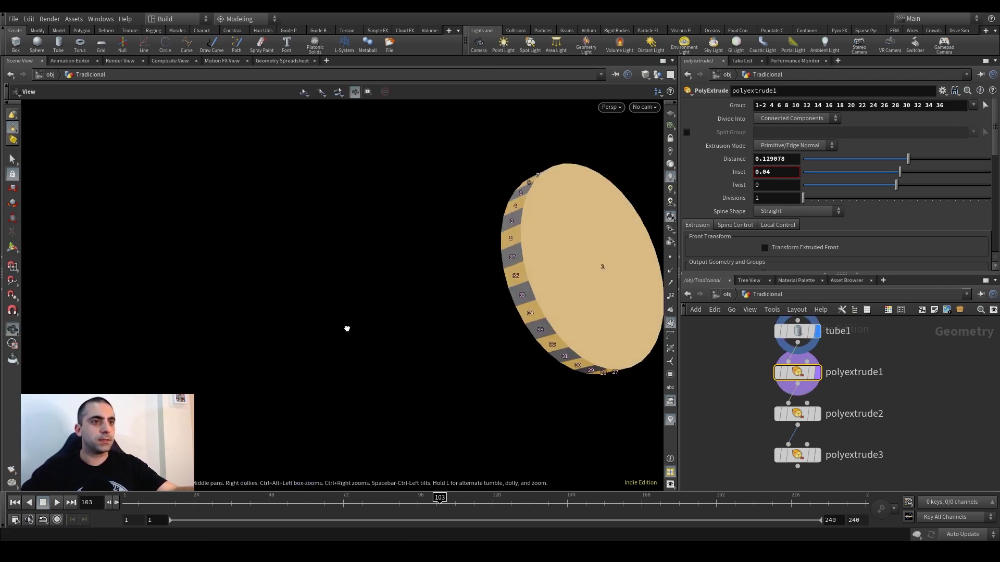
{"action": "left_click", "coordinate": [592, 280], "text": "ctrl"}
{"action": "mouse_move", "coordinate": [486, 318]}
{"action": "left_mouse_down", "text": "alt"}
{"action": "mouse_move", "coordinate": [444, 308]}
{"action": "mouse_move", "coordinate": [274, 317]}
{"action": "mouse_move", "coordinate": [286, 415]}
{"action": "mouse_move", "coordinate": [406, 333]}
{"action": "mouse_move", "coordinate": [603, 311]}
{"action": "mouse_move", "coordinate": [572, 301]}
{"action": "mouse_move", "coordinate": [493, 318]}
{"action": "left_mouse_up", "text": "alt"}
{"action": "key", "text": "Return"}
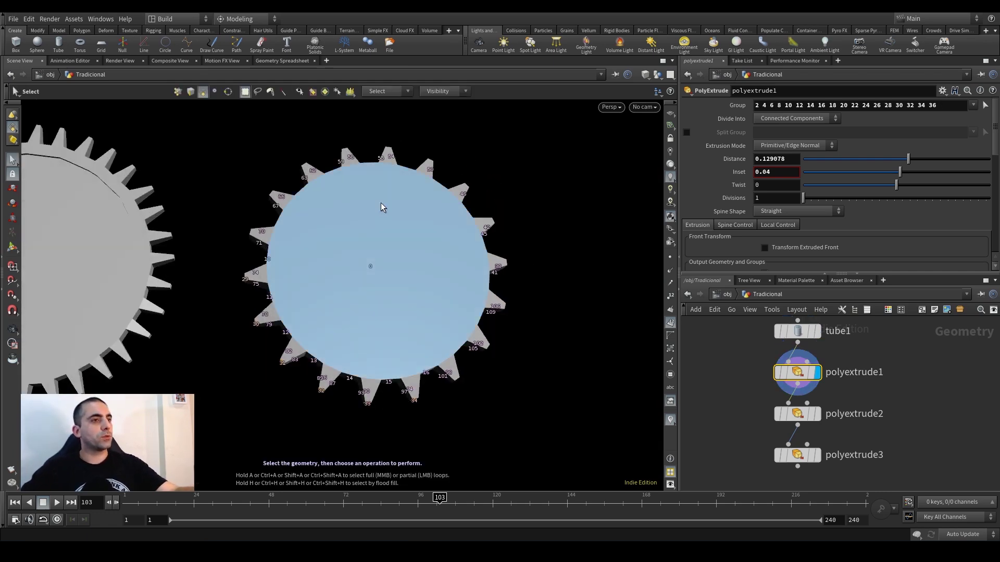
{"action": "left_click_drag", "start_coordinate": [344, 276], "coordinate": [399, 320], "text": "alt"}
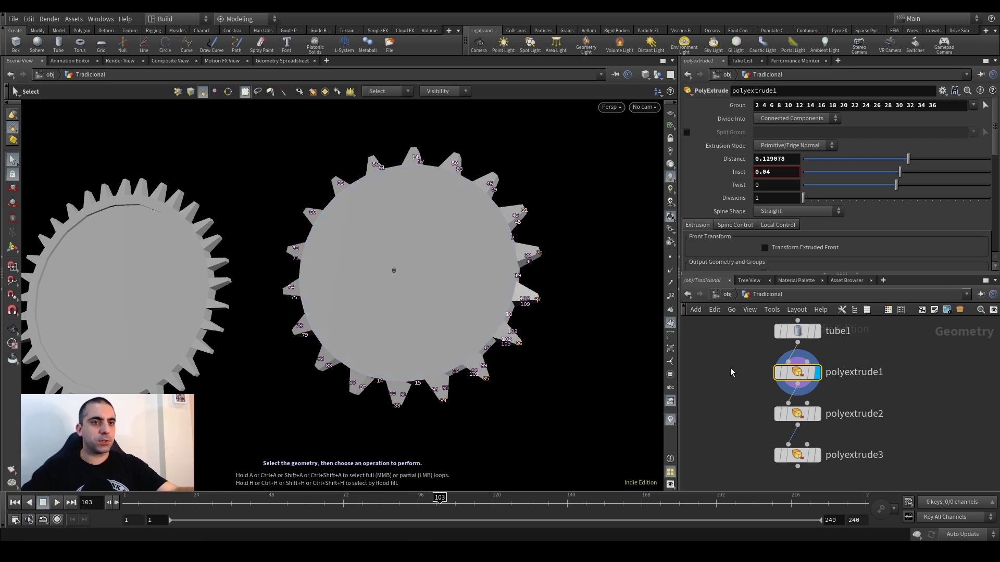
Display the output of polyextrude2, turn off primitive numbers and check the gears in wireframe.
{"action": "left_click", "coordinate": [818, 414]}
{"action": "left_click_drag", "start_coordinate": [608, 357], "coordinate": [489, 341], "text": "alt"}
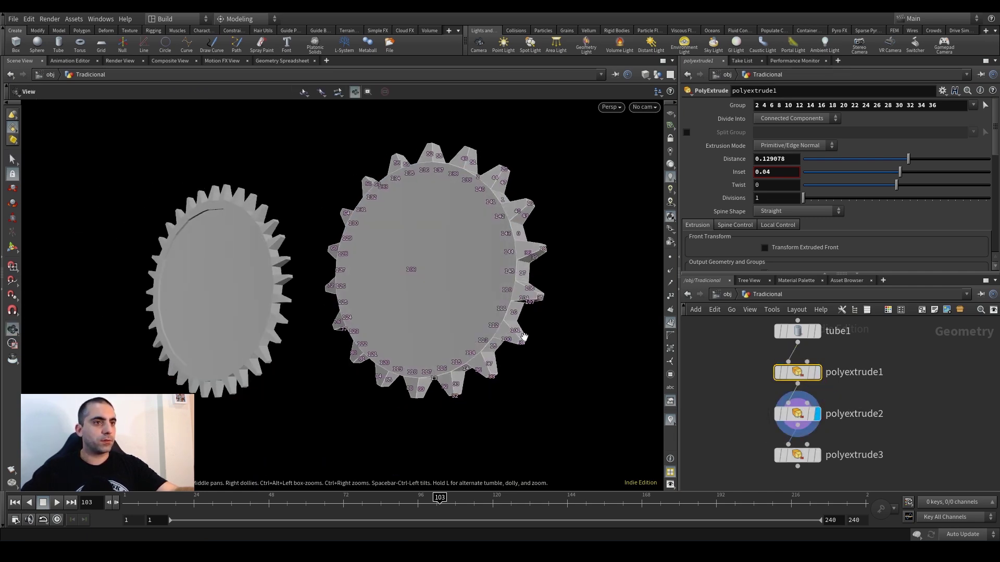
{"action": "left_click", "coordinate": [672, 323]}
{"action": "mouse_move", "coordinate": [492, 322]}
{"action": "left_mouse_down", "text": "alt"}
{"action": "mouse_move", "coordinate": [433, 335]}
{"action": "mouse_move", "coordinate": [439, 323]}
{"action": "mouse_move", "coordinate": [607, 332]}
{"action": "left_mouse_up", "text": "alt"}
{"action": "key", "text": "shift+w"}
{"action": "key", "text": "shift+w"}
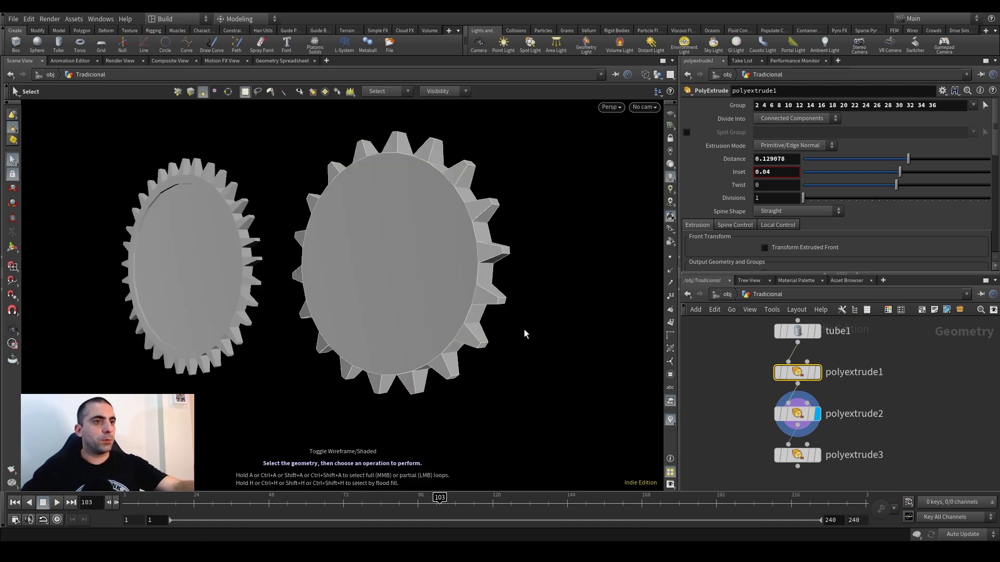
{"action": "key", "text": "shift+w"}
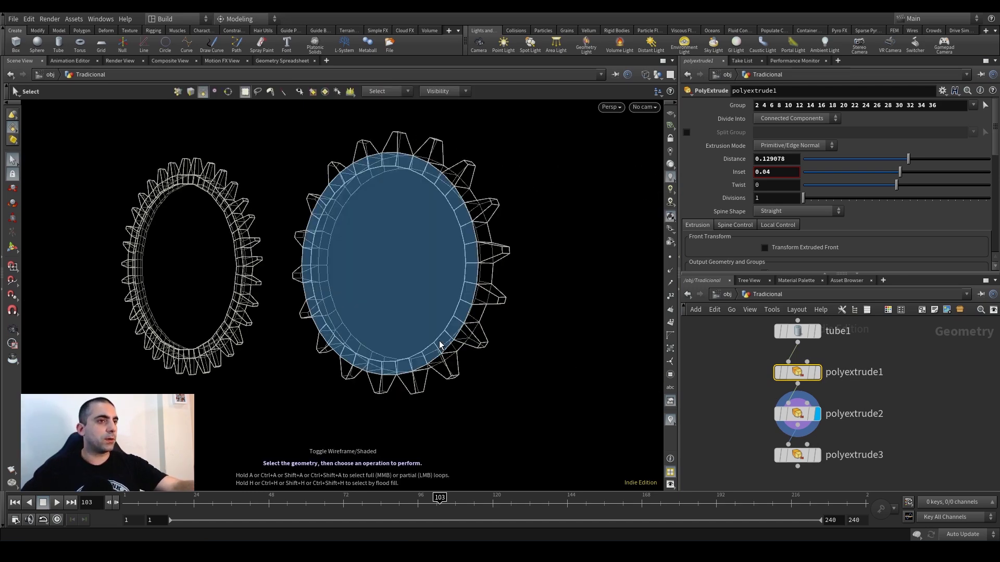
Display the output of polyextrude3 and return the viewport to shaded mode.
{"action": "left_click", "coordinate": [818, 458]}
{"action": "key", "text": "shift+w"}
{"action": "mouse_move", "coordinate": [474, 316]}
{"action": "left_mouse_down", "text": "alt"}
{"action": "mouse_move", "coordinate": [471, 293]}
{"action": "mouse_move", "coordinate": [529, 311]}
{"action": "left_mouse_up", "text": "alt"}
{"action": "left_click_drag", "start_coordinate": [451, 296], "coordinate": [332, 235], "text": "alt"}
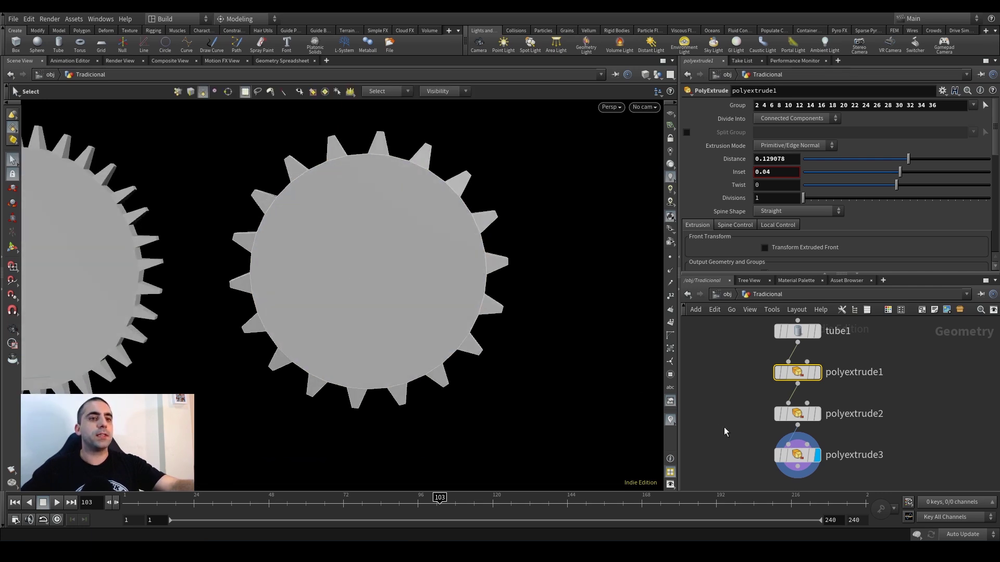
Replace the Group of polyextrude3 with the gear's two circular cap faces, primitives 108-109.
{"action": "left_click", "coordinate": [796, 454]}
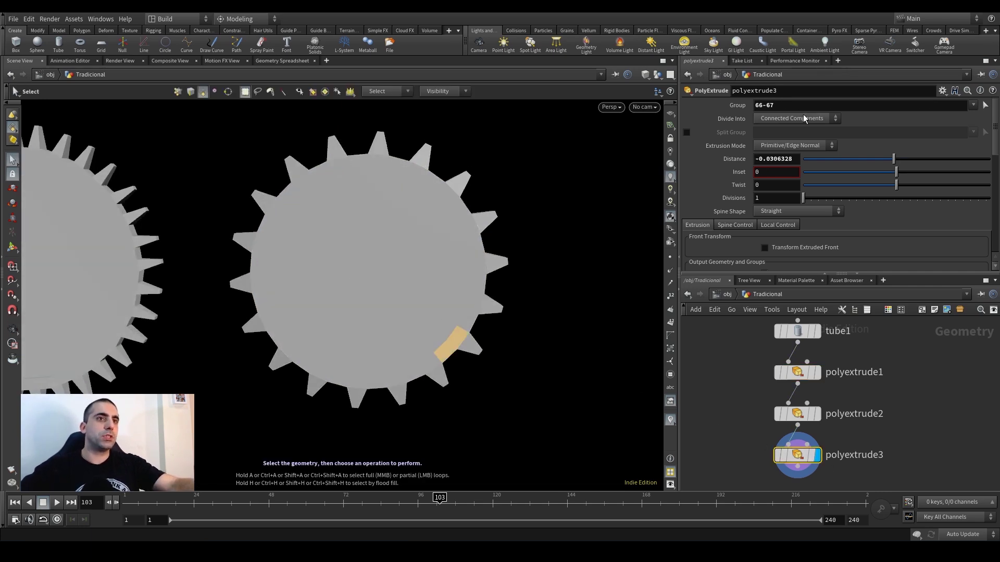
{"action": "right_click_drag", "start_coordinate": [249, 205], "coordinate": [391, 182], "text": "alt"}
{"action": "left_click_drag", "start_coordinate": [391, 181], "coordinate": [663, 198], "text": "alt"}
{"action": "left_click_drag", "start_coordinate": [492, 224], "coordinate": [458, 239], "text": "alt"}
{"action": "right_click_drag", "start_coordinate": [458, 239], "coordinate": [540, 177], "text": "alt"}
{"action": "left_click_drag", "start_coordinate": [539, 177], "coordinate": [451, 203], "text": "alt"}
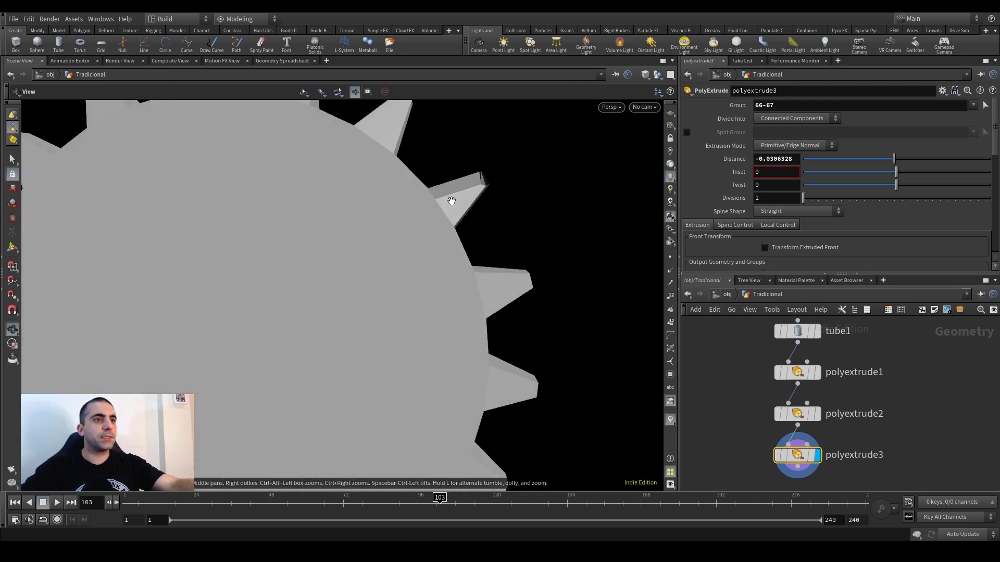
{"action": "left_click", "coordinate": [983, 106]}
{"action": "right_click_drag", "start_coordinate": [442, 276], "coordinate": [304, 341], "text": "alt"}
{"action": "left_click", "coordinate": [309, 307]}
{"action": "left_click_drag", "start_coordinate": [417, 328], "coordinate": [145, 300], "text": "alt"}
{"action": "key", "text": "Return"}
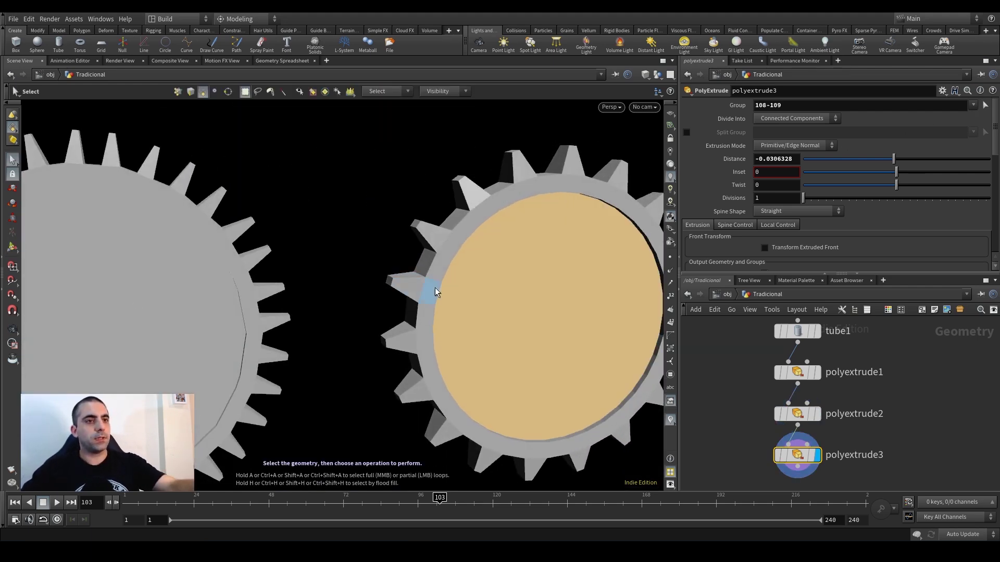
Inspect the repaired traditional gear beside the procedural one and go up to the object level.
{"action": "left_click_drag", "start_coordinate": [397, 319], "coordinate": [565, 303], "text": "alt"}
{"action": "right_click_drag", "start_coordinate": [565, 304], "coordinate": [393, 319], "text": "alt"}
{"action": "left_click_drag", "start_coordinate": [599, 322], "coordinate": [364, 291], "text": "alt"}
{"action": "middle_click_drag", "start_coordinate": [473, 333], "coordinate": [502, 345], "text": "alt"}
{"action": "left_click_drag", "start_coordinate": [474, 328], "coordinate": [502, 329], "text": "alt"}
{"action": "right_click_drag", "start_coordinate": [502, 333], "coordinate": [469, 343], "text": "alt"}
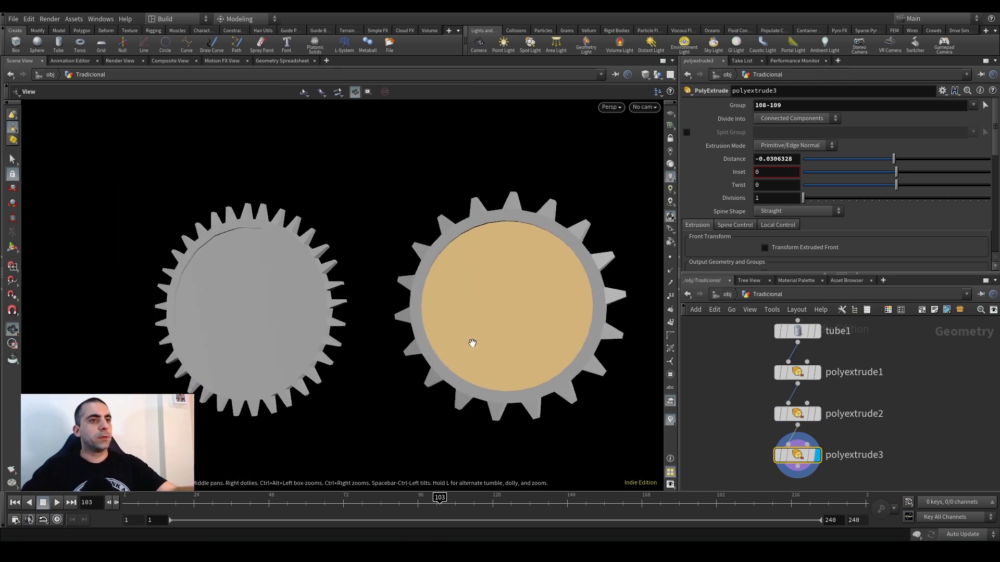
{"action": "middle_click_drag", "start_coordinate": [469, 344], "coordinate": [442, 334], "text": "alt"}
{"action": "key", "text": "u"}
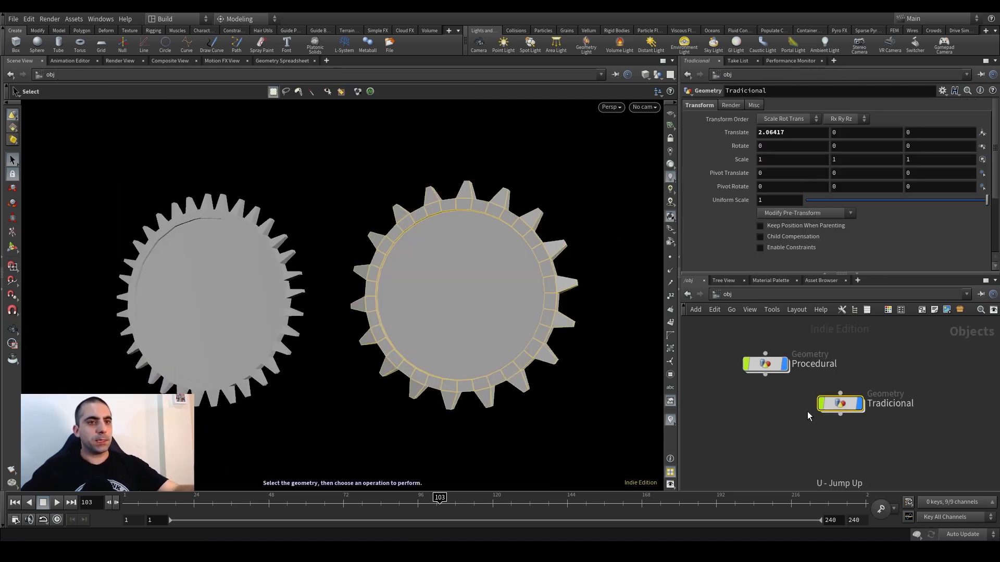
Compare the teeth and central cavities of the Procedural and Tradicional gears from several angles.
{"action": "left_click_drag", "start_coordinate": [486, 327], "coordinate": [510, 286], "text": "alt"}
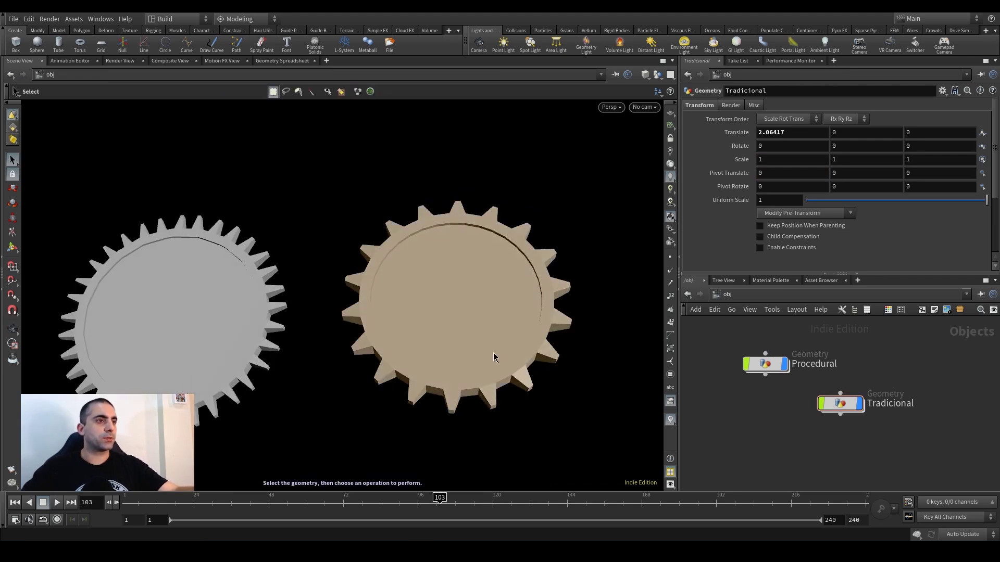
{"action": "left_click_drag", "start_coordinate": [555, 403], "coordinate": [484, 409], "text": "alt"}
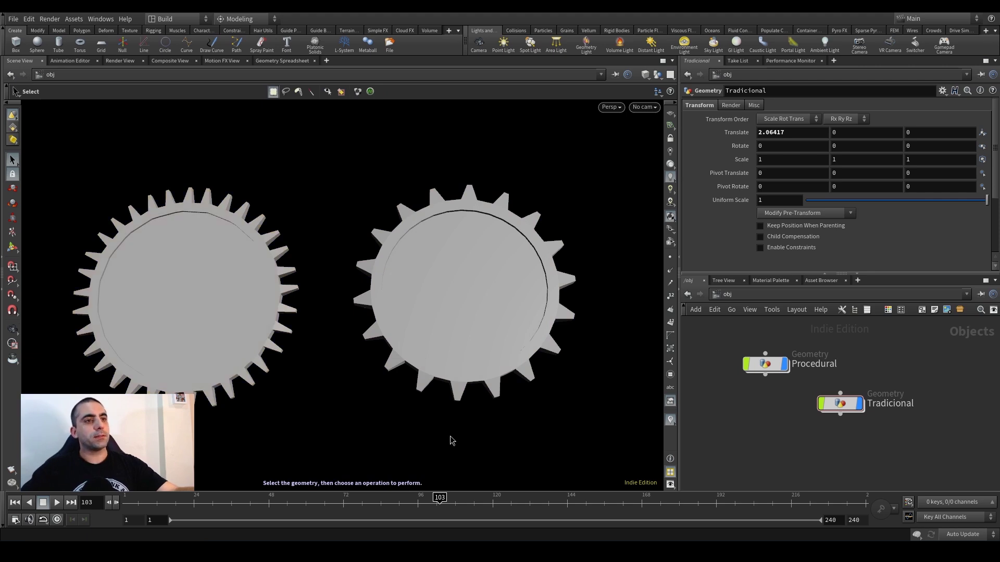
{"action": "left_click_drag", "start_coordinate": [496, 442], "coordinate": [471, 421], "text": "alt"}
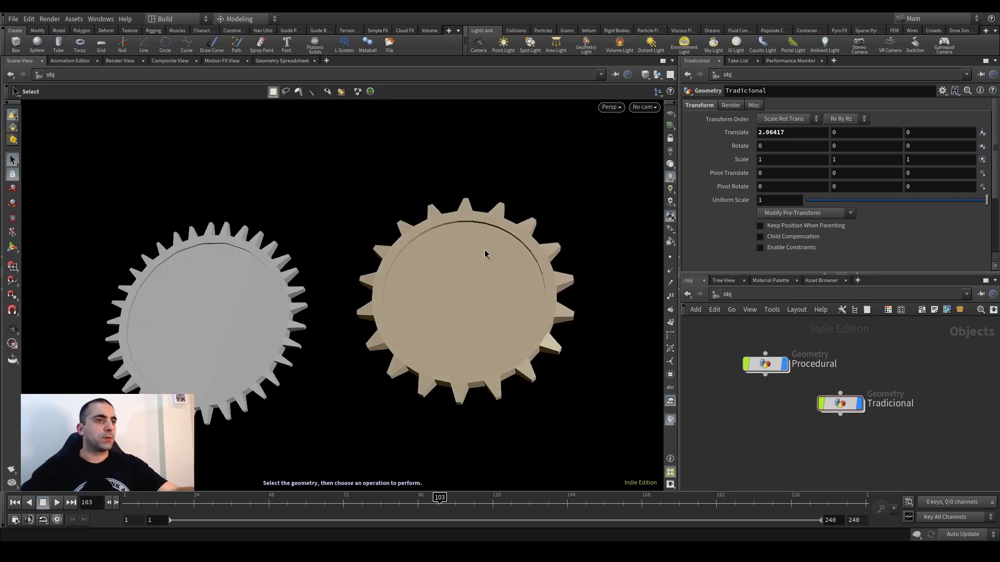
{"action": "left_click_drag", "start_coordinate": [493, 266], "coordinate": [496, 285], "text": "alt"}
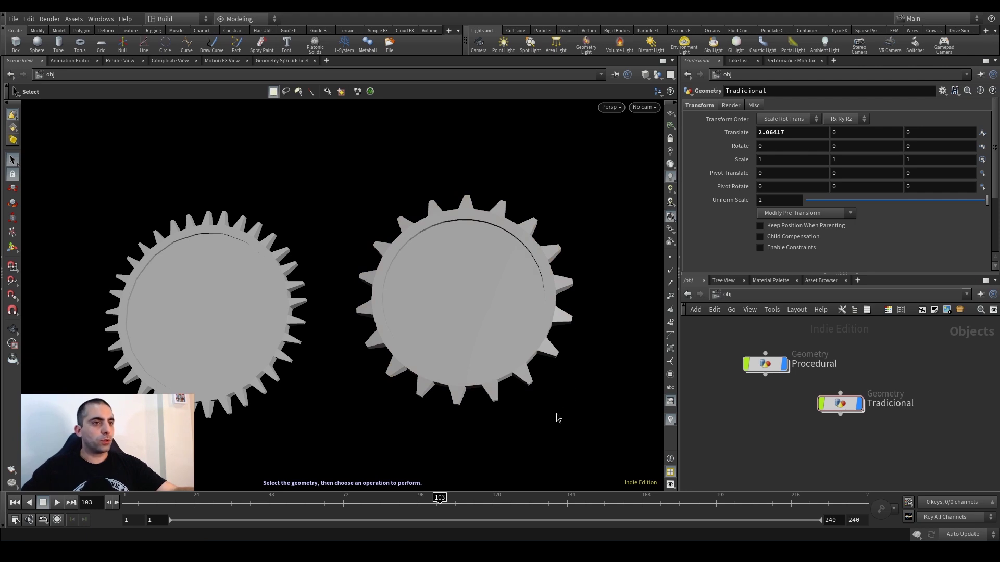
{"action": "key", "text": "Escape"}
{"action": "left_click_drag", "start_coordinate": [560, 392], "coordinate": [507, 350]}
{"action": "key", "text": "s"}
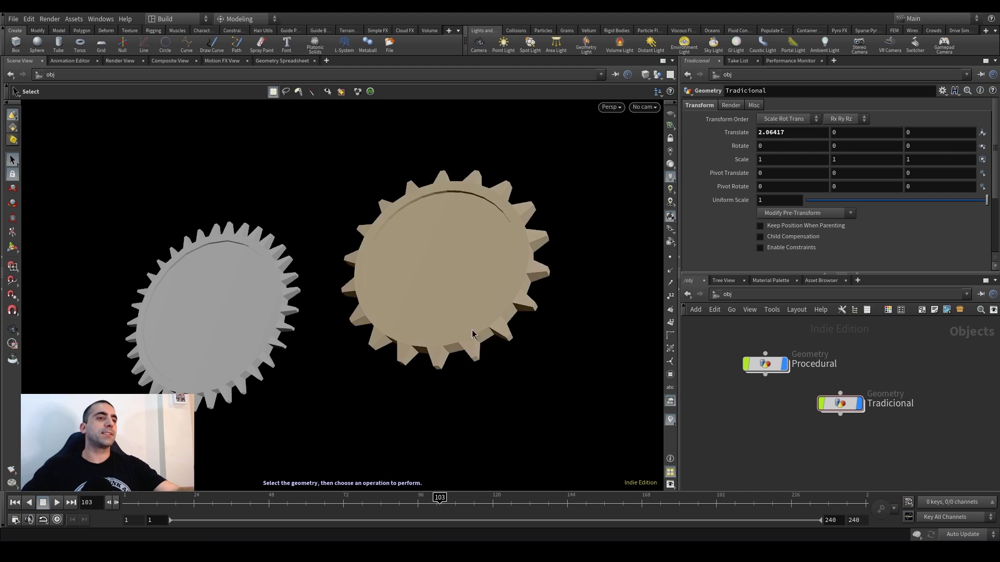
{"action": "key", "text": "Escape"}
{"action": "left_click_drag", "start_coordinate": [456, 331], "coordinate": [412, 322]}
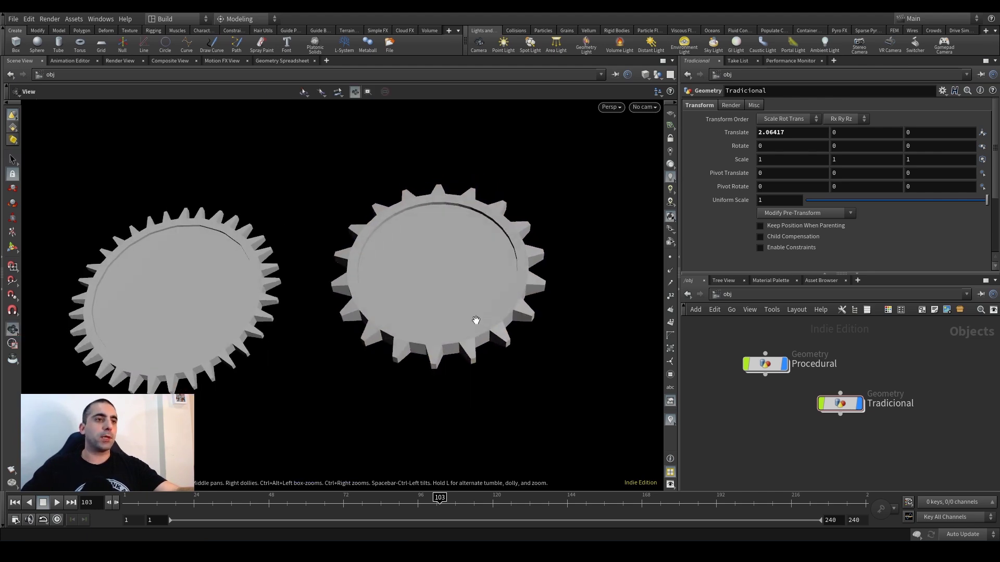
{"action": "key", "text": "s"}
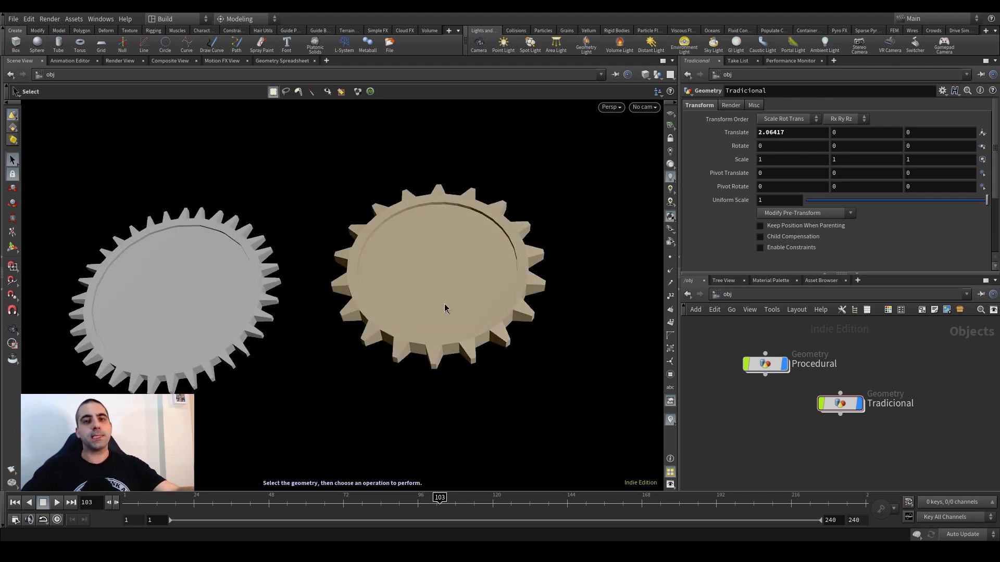
{"action": "key", "text": "Escape"}
{"action": "left_click_drag", "start_coordinate": [205, 351], "coordinate": [318, 329]}
{"action": "right_click_drag", "start_coordinate": [318, 329], "coordinate": [307, 334], "text": "alt"}
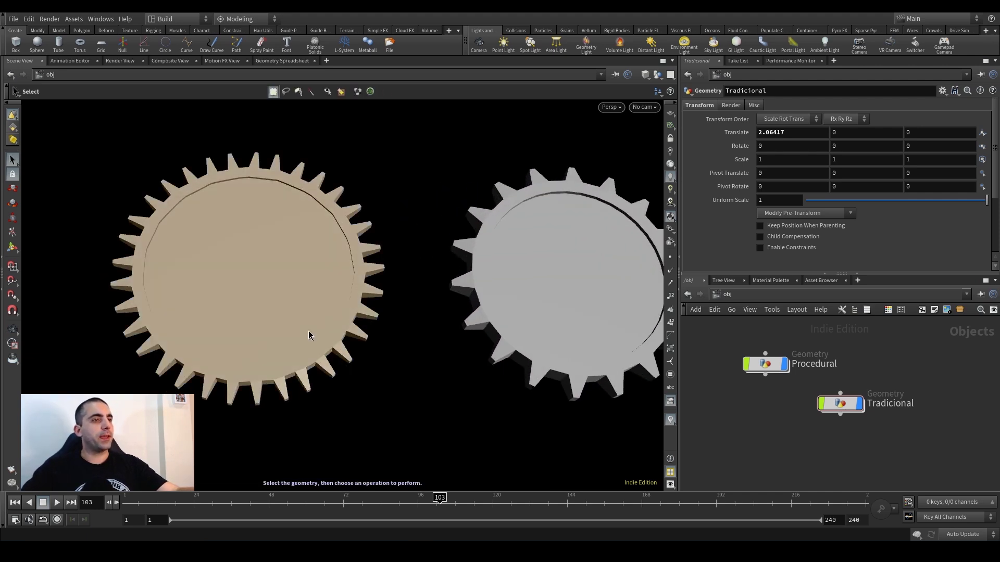
{"action": "left_click_drag", "start_coordinate": [341, 361], "coordinate": [339, 375]}
{"action": "key", "text": "s"}
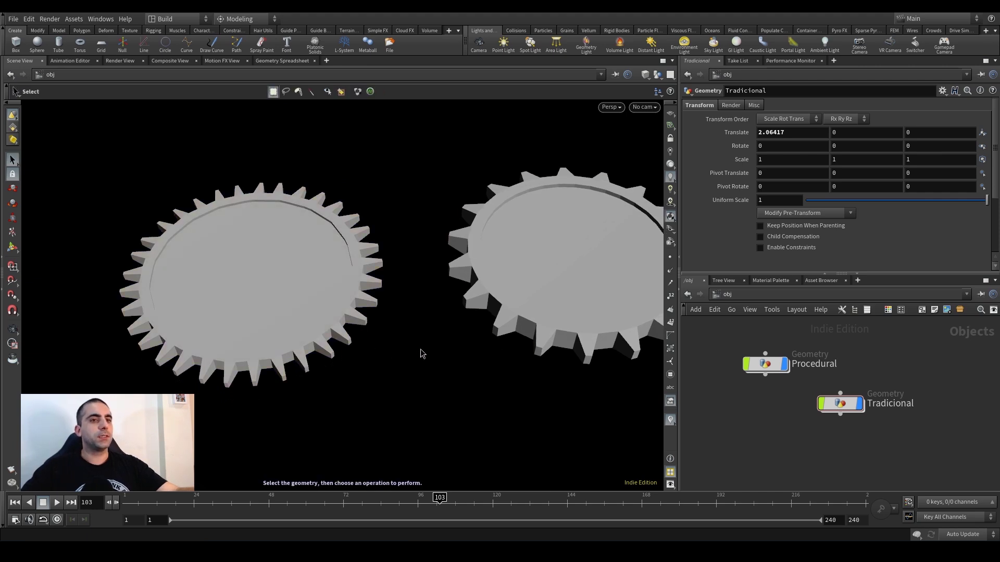
Open the network of the Procedural geometry and inspect its gear.
{"action": "left_click", "coordinate": [749, 364]}
{"action": "double_click", "coordinate": [764, 367]}
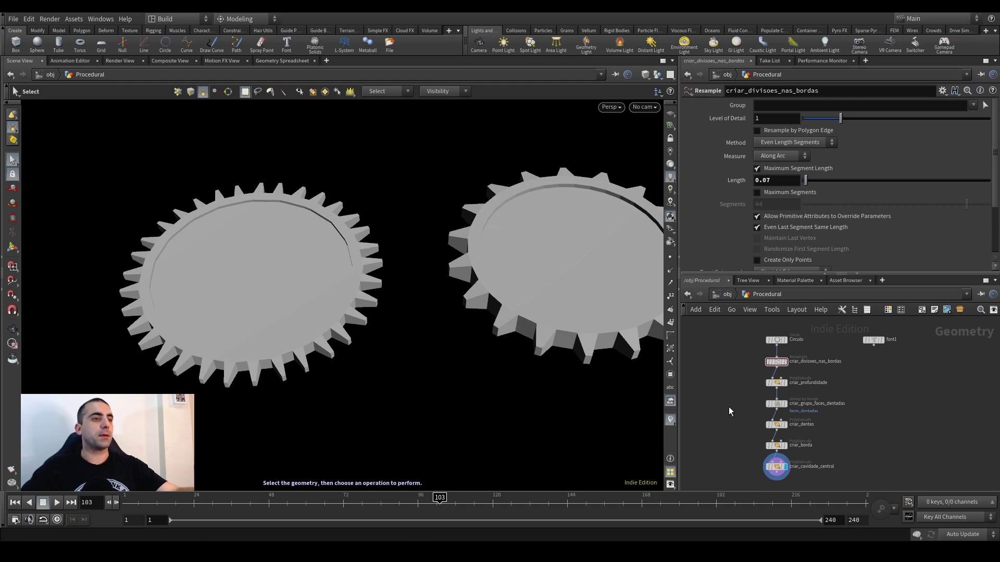
{"action": "key", "text": "Escape"}
{"action": "left_click_drag", "start_coordinate": [289, 302], "coordinate": [331, 325]}
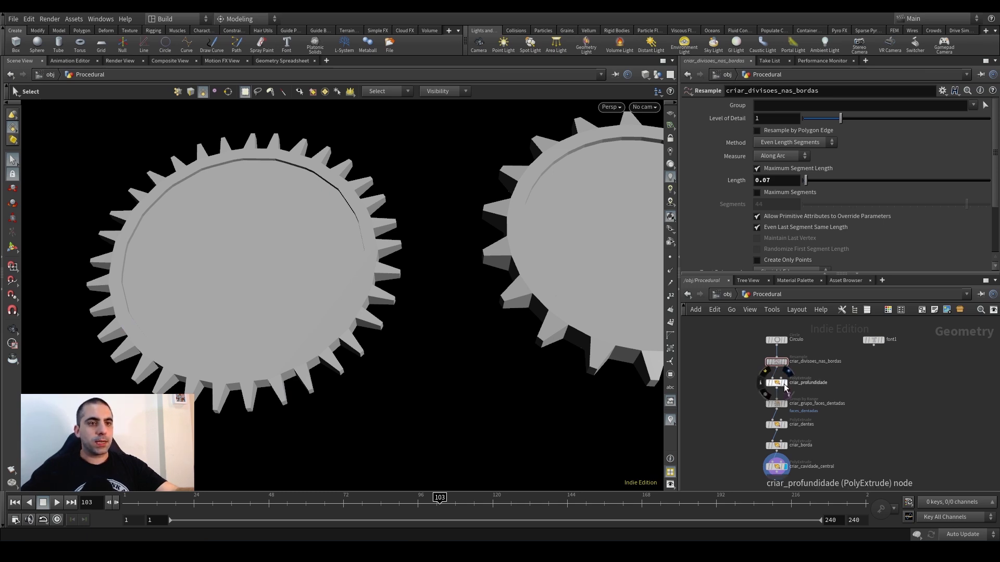
Display the output of criar_dentes and show its parameters to check its Group.
{"action": "scroll", "coordinate": [840, 398], "scroll_direction": "up", "scroll_amount": 2}
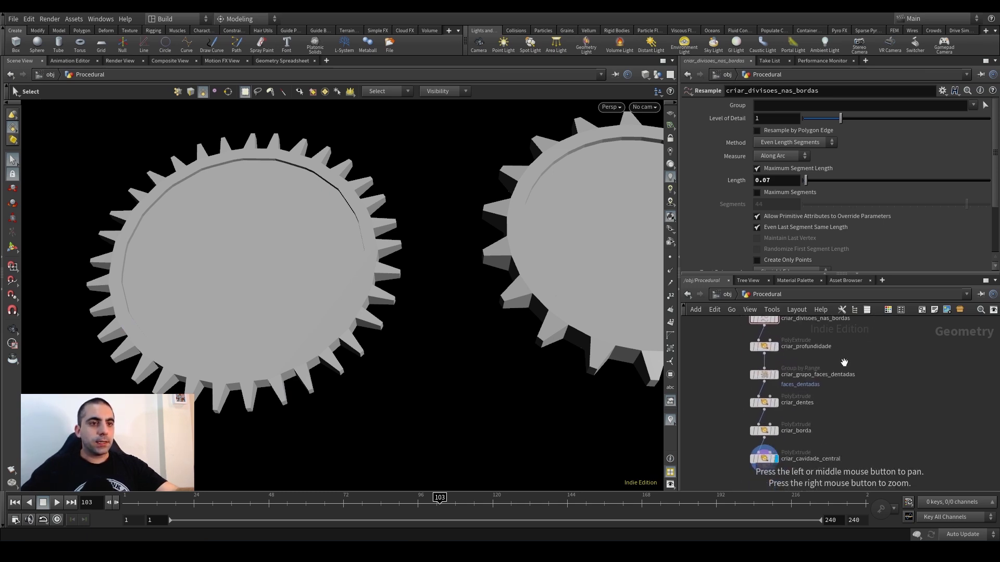
{"action": "left_click", "coordinate": [775, 402]}
{"action": "left_click", "coordinate": [768, 403]}
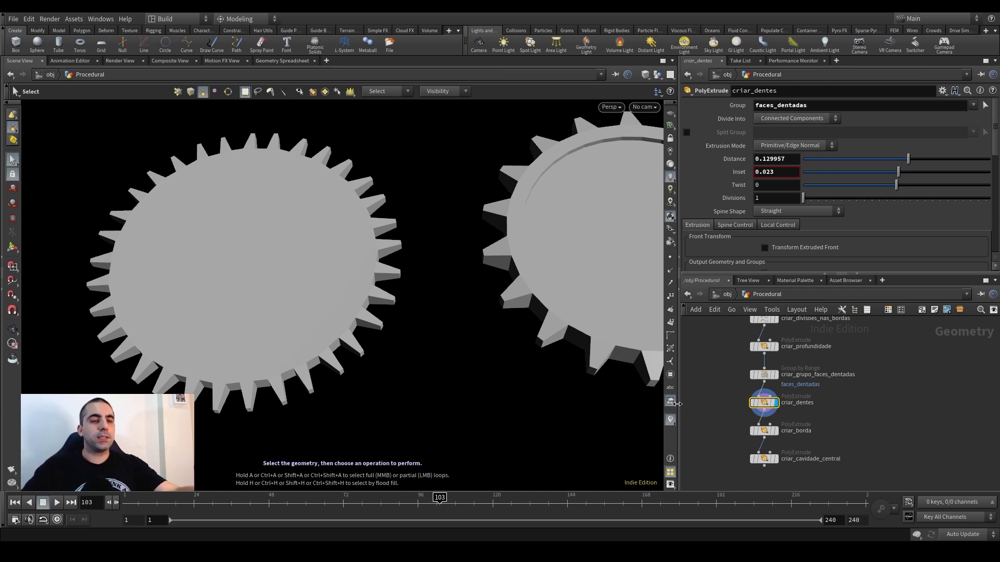
Display criar_grupo_faces_dentadas, show its range parameters and examine the grouped side faces highlighted in the viewport.
{"action": "left_click", "coordinate": [775, 374]}
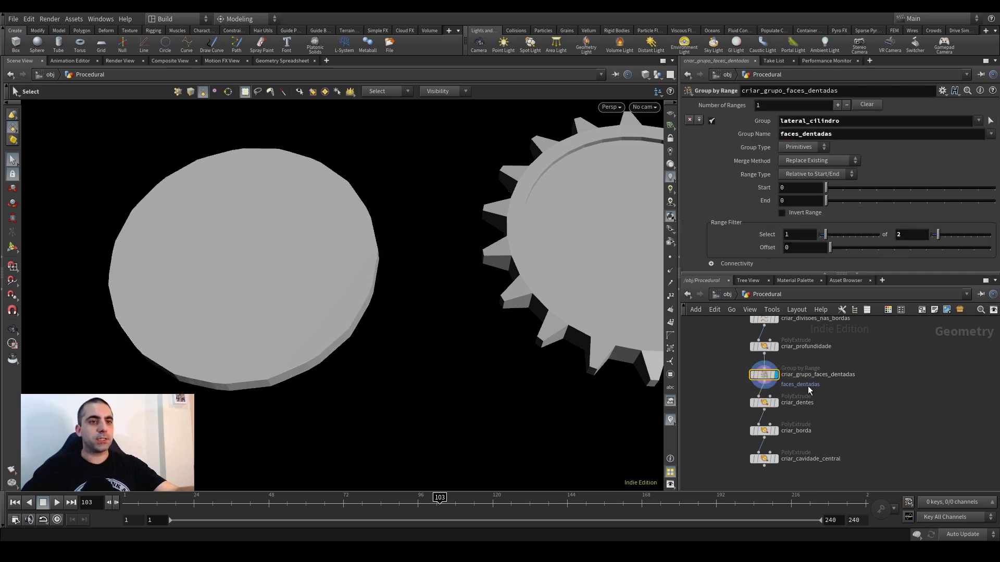
{"action": "key", "text": "Return"}
{"action": "mouse_move", "coordinate": [336, 342]}
{"action": "left_mouse_down"}
{"action": "mouse_move", "coordinate": [323, 357]}
{"action": "mouse_move", "coordinate": [350, 342]}
{"action": "mouse_move", "coordinate": [350, 330]}
{"action": "left_mouse_up"}
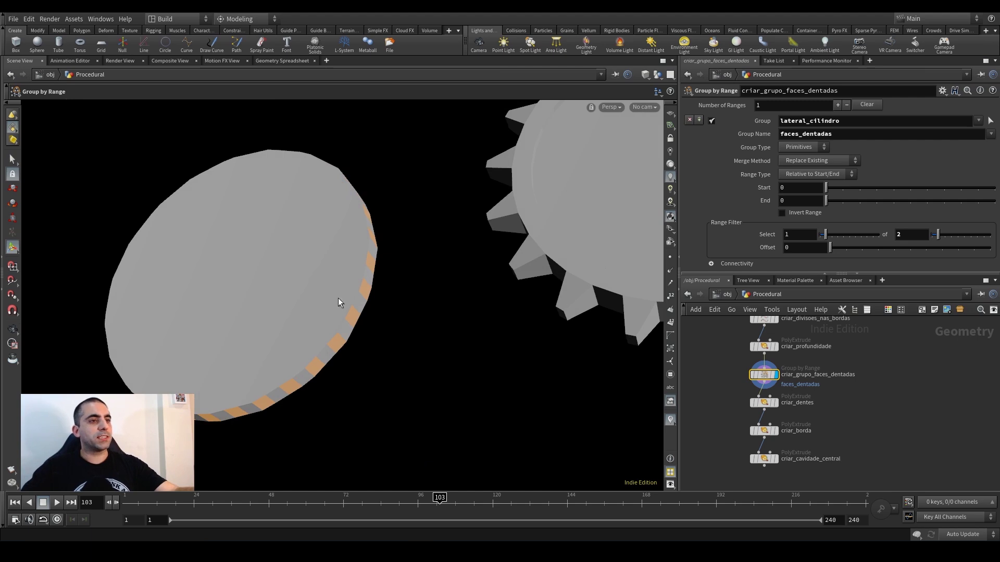
{"action": "left_click_drag", "start_coordinate": [290, 314], "coordinate": [269, 310]}
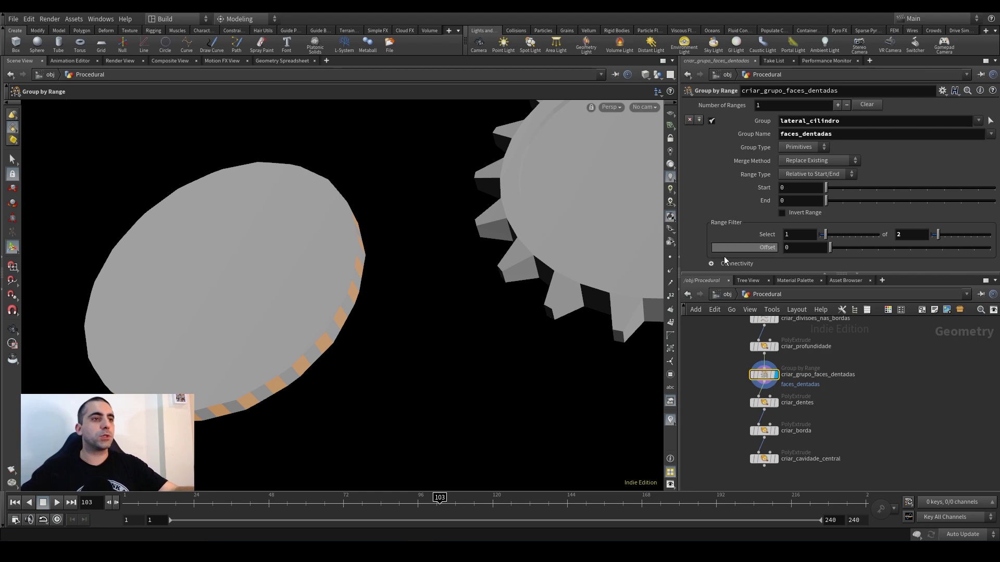
{"action": "left_click_drag", "start_coordinate": [346, 309], "coordinate": [330, 312], "text": "alt"}
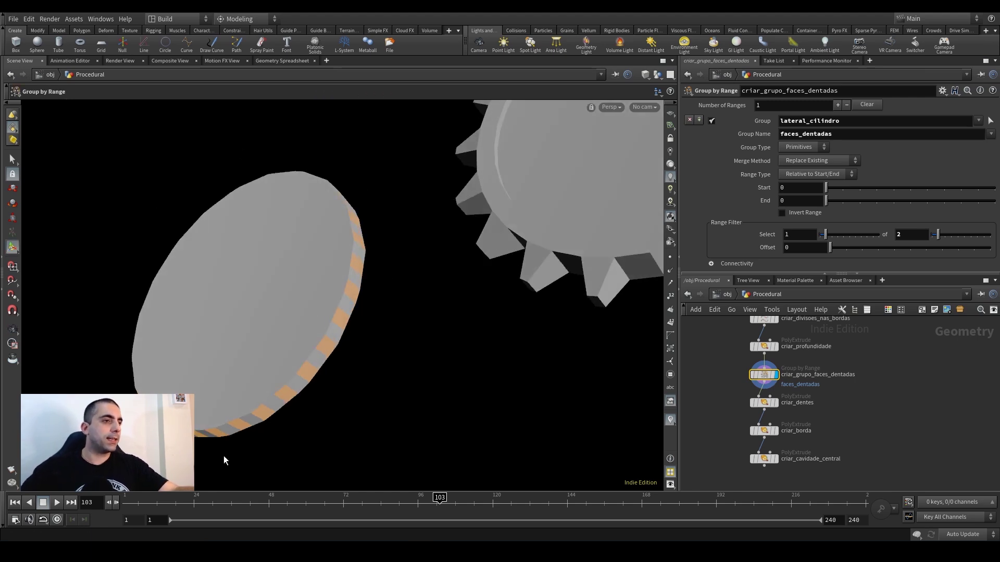
Check the Group entry lateral_cilindro, then compare the outputs of criar_profundidade and criar_grupo_faces_dentadas.
{"action": "left_click", "coordinate": [850, 120]}
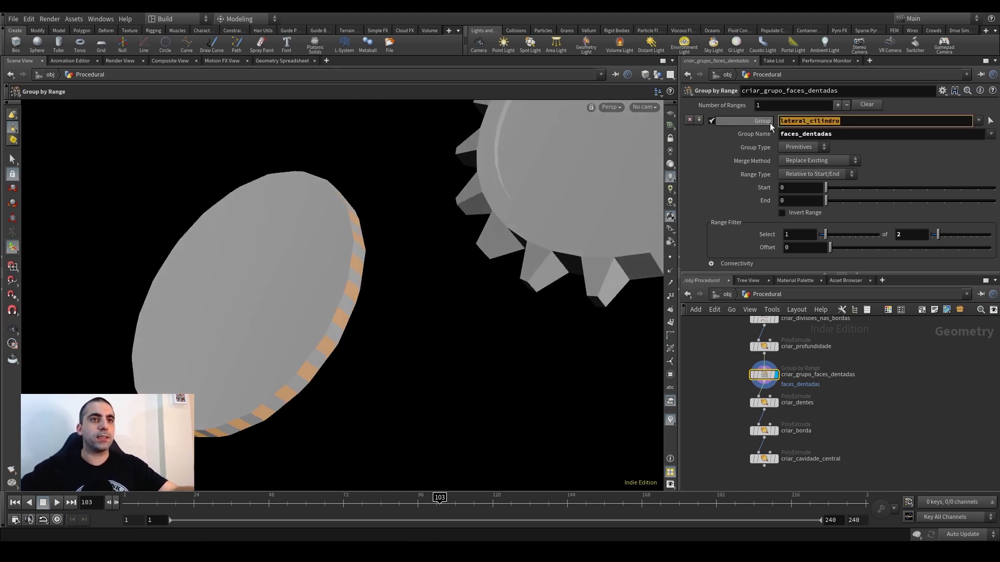
{"action": "left_click", "coordinate": [864, 118]}
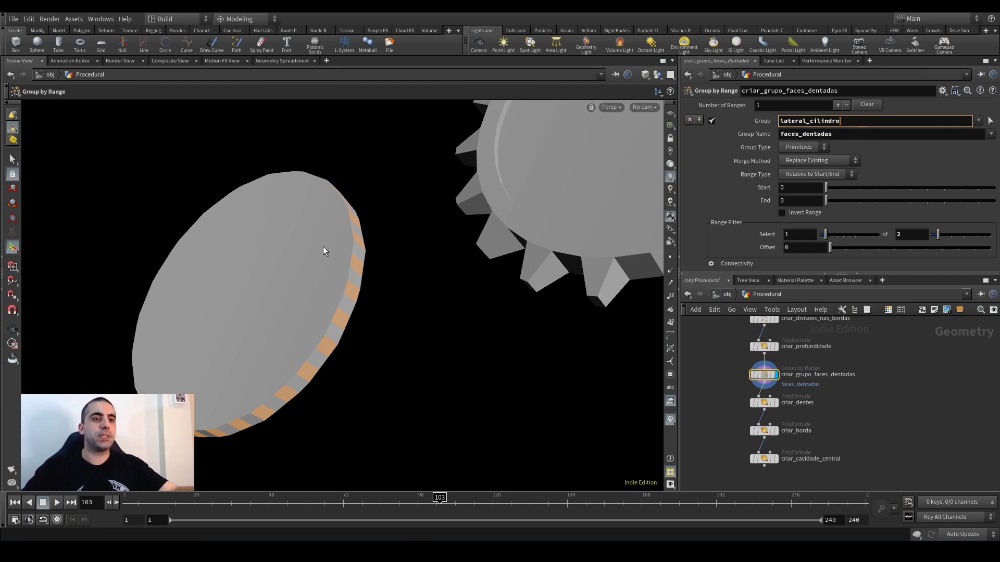
{"action": "middle_click_drag", "start_coordinate": [731, 356], "coordinate": [723, 387]}
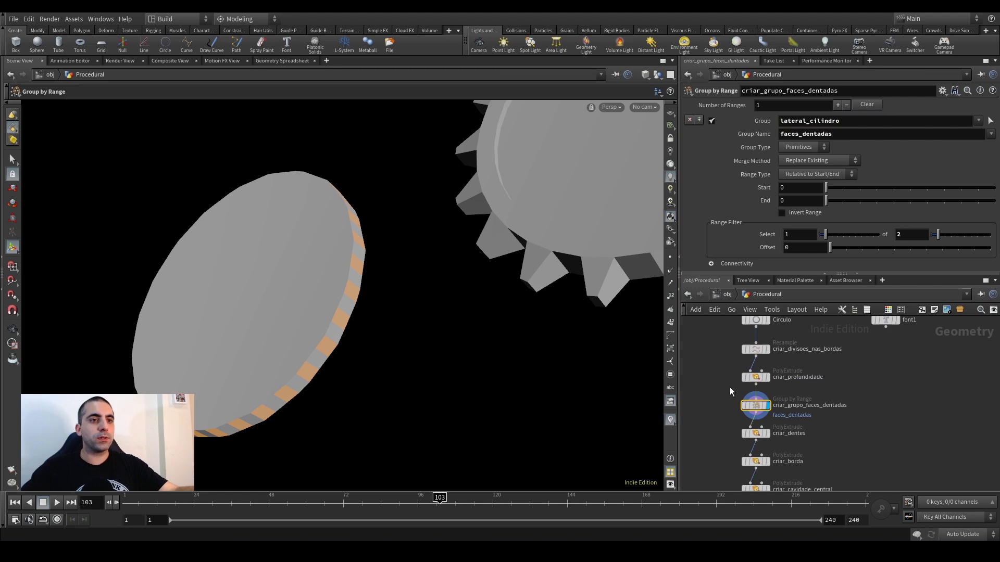
{"action": "left_click", "coordinate": [767, 380]}
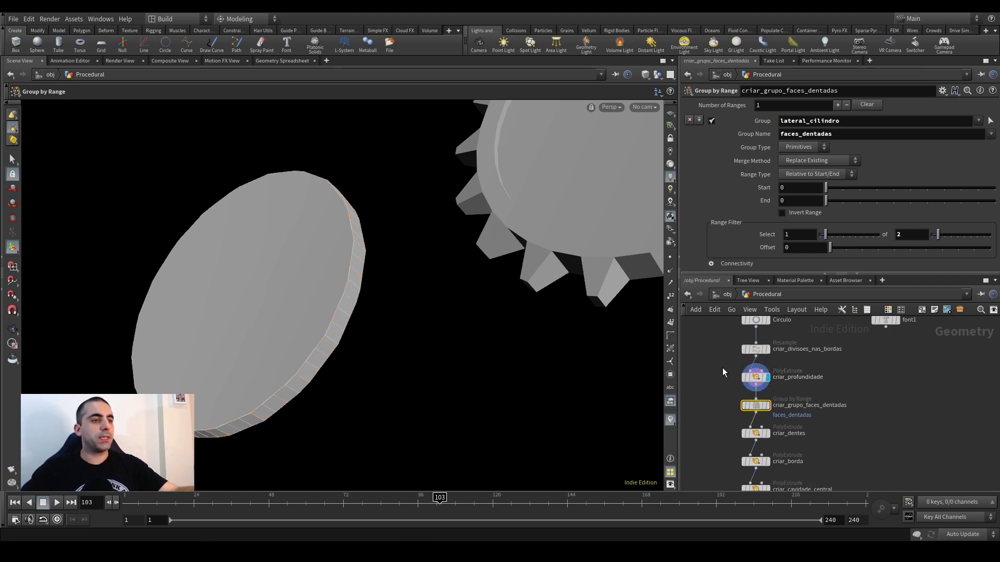
{"action": "left_click", "coordinate": [769, 406]}
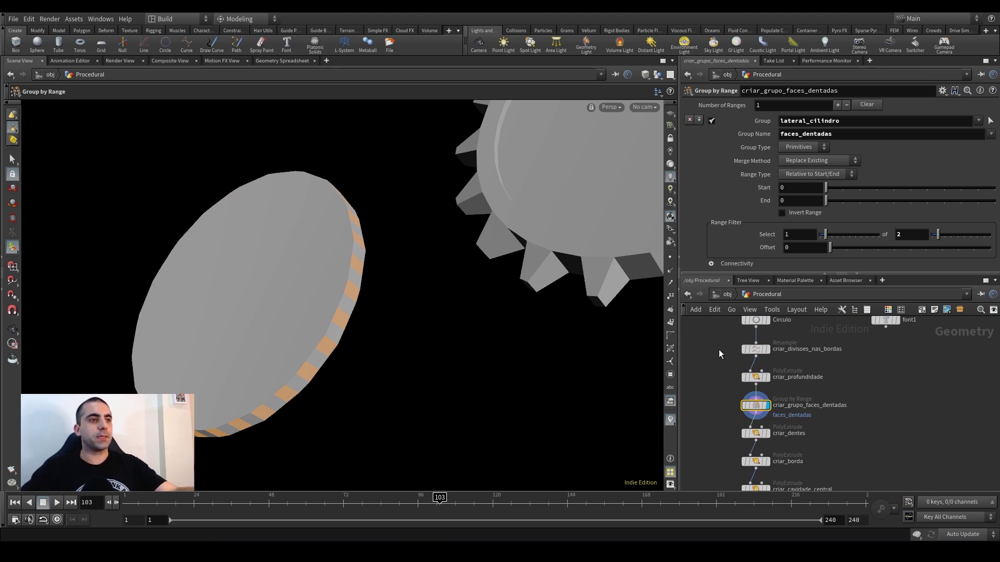
{"action": "left_click_drag", "start_coordinate": [364, 328], "coordinate": [392, 332]}
{"action": "key", "text": "Return"}
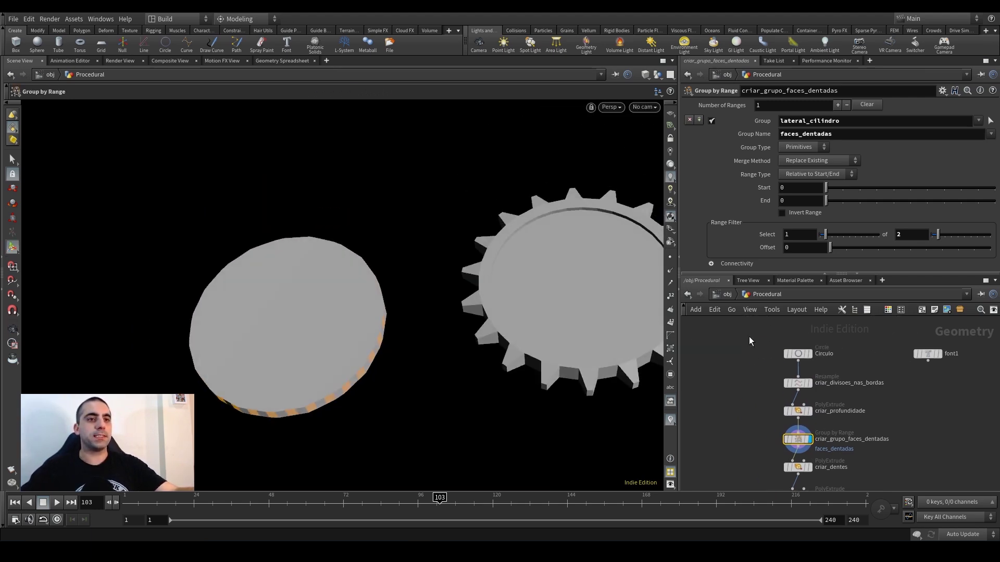
Review the parameters of Circulo, criar_divisoes_nas_bordas and criar_grupo_faces_dentadas, then inspect the grouped side faces.
{"action": "left_click", "coordinate": [796, 354]}
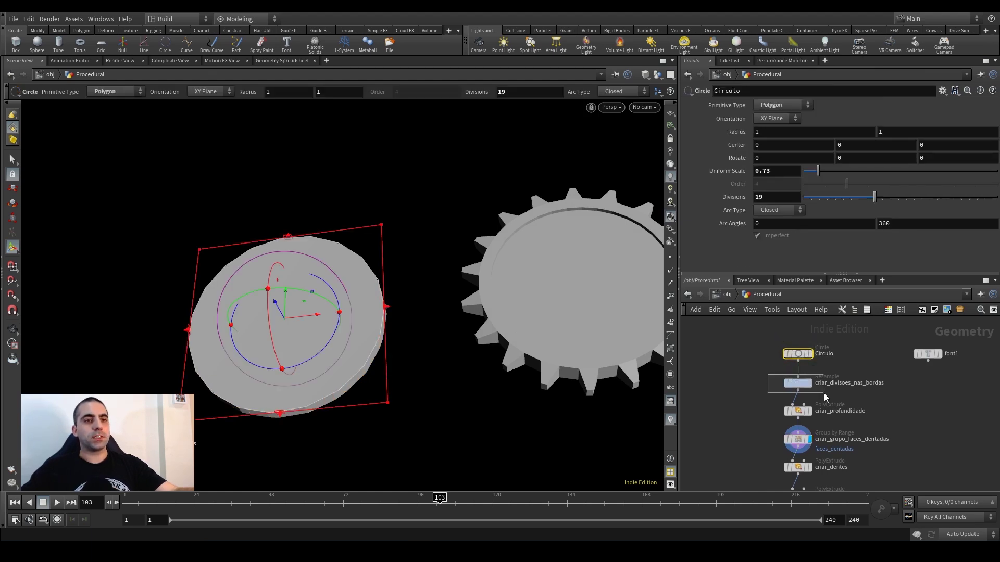
{"action": "left_click_drag", "start_coordinate": [822, 393], "coordinate": [821, 393]}
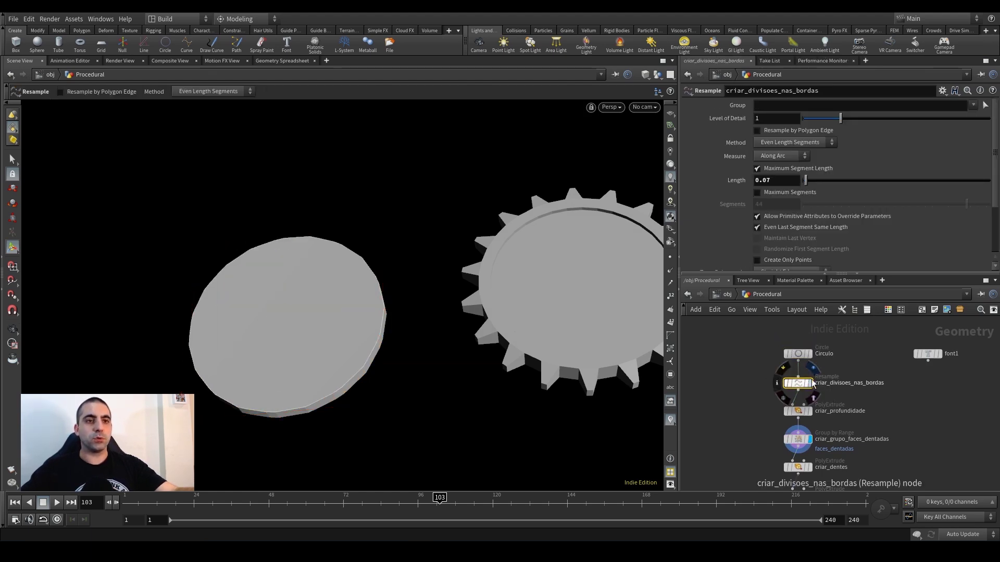
{"action": "left_click", "coordinate": [797, 438]}
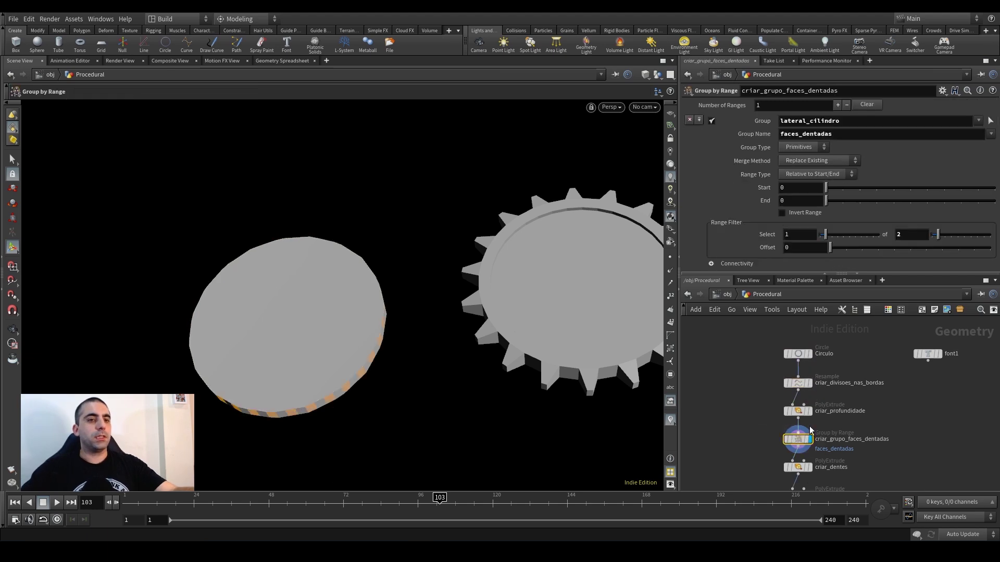
{"action": "left_click_drag", "start_coordinate": [425, 370], "coordinate": [290, 370]}
{"action": "key", "text": "Return"}
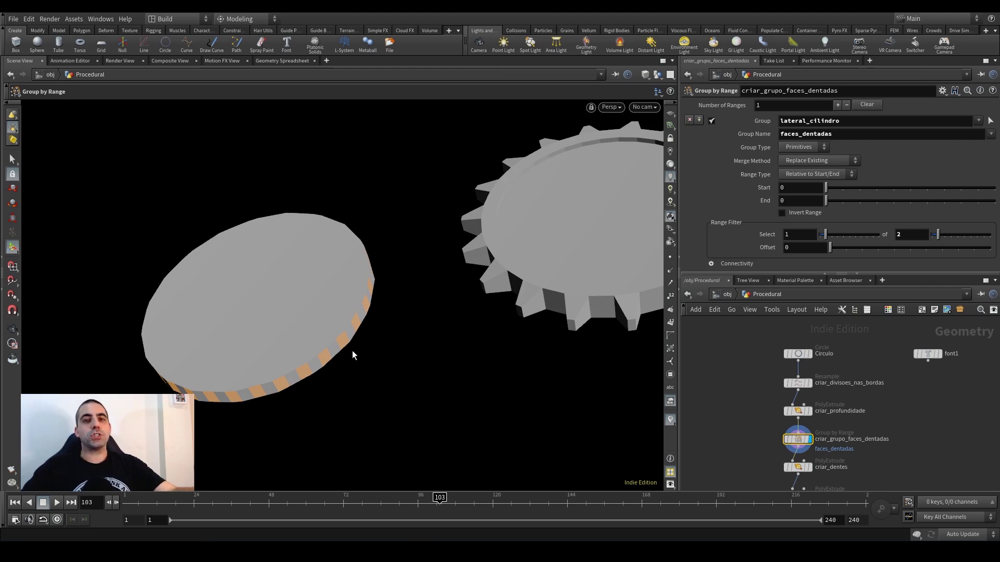
Display the finished procedural gear from the last node of the network.
{"action": "middle_click_drag", "start_coordinate": [719, 482], "coordinate": [743, 404]}
{"action": "left_click", "coordinate": [798, 376]}
{"action": "middle_click_drag", "start_coordinate": [747, 353], "coordinate": [729, 435], "text": "alt"}
{"action": "mouse_move", "coordinate": [323, 328]}
{"action": "left_mouse_down"}
{"action": "mouse_move", "coordinate": [344, 333]}
{"action": "mouse_move", "coordinate": [315, 333]}
{"action": "left_mouse_up"}
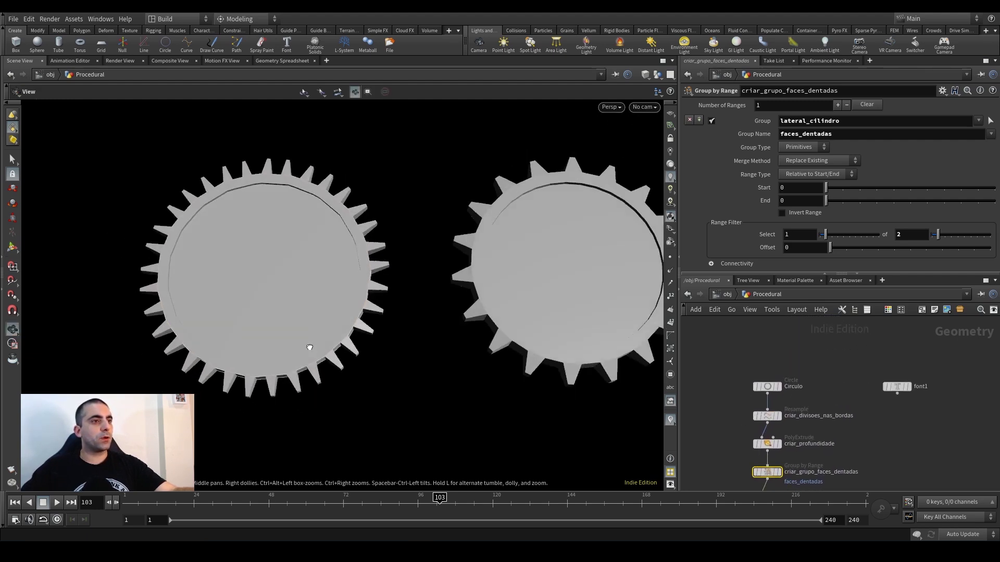
Set the Divisions of Circulo to 3 and the segment Length of criar_divisoes_nas_bordas to 0.066.
{"action": "left_click", "coordinate": [767, 386]}
{"action": "left_click_drag", "start_coordinate": [866, 201], "coordinate": [821, 203]}
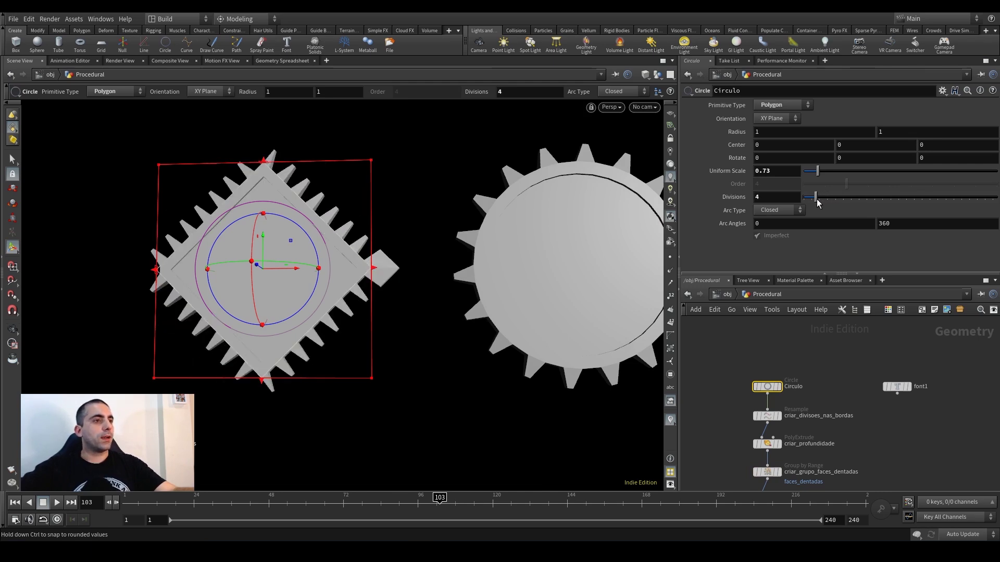
{"action": "left_click_drag", "start_coordinate": [814, 200], "coordinate": [813, 200]}
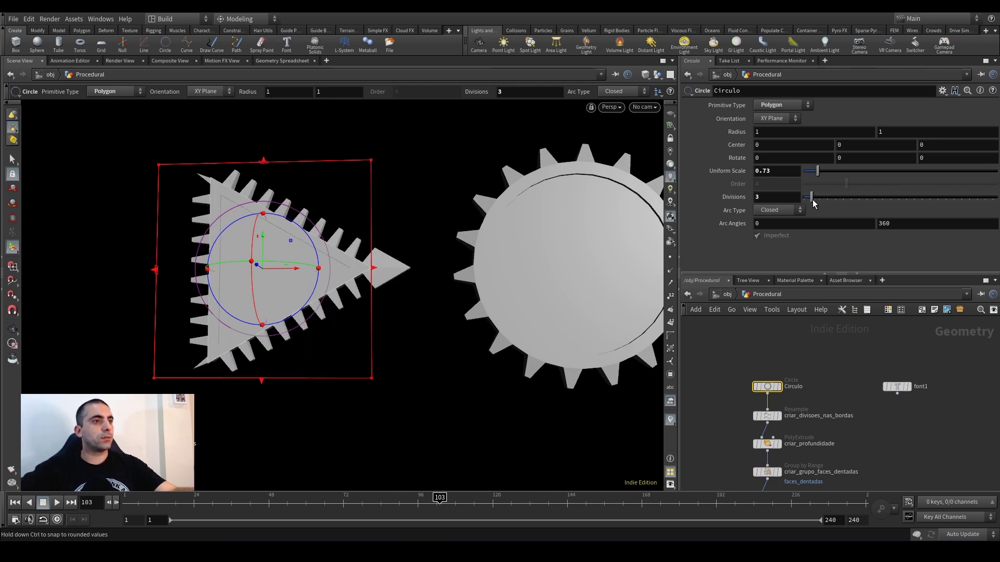
{"action": "left_click", "coordinate": [766, 416]}
{"action": "middle_click_drag", "start_coordinate": [783, 180], "coordinate": [763, 227]}
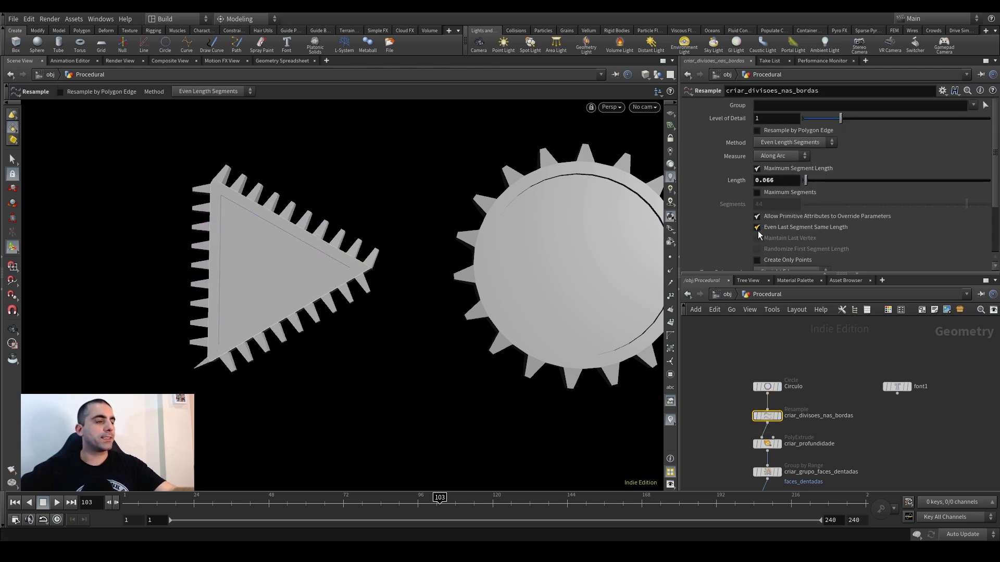
Display font1 and connect its output to criar_divisoes_nas_bordas in place of Circulo.
{"action": "left_click", "coordinate": [910, 385]}
{"action": "right_click_drag", "start_coordinate": [429, 267], "coordinate": [275, 388], "text": "alt"}
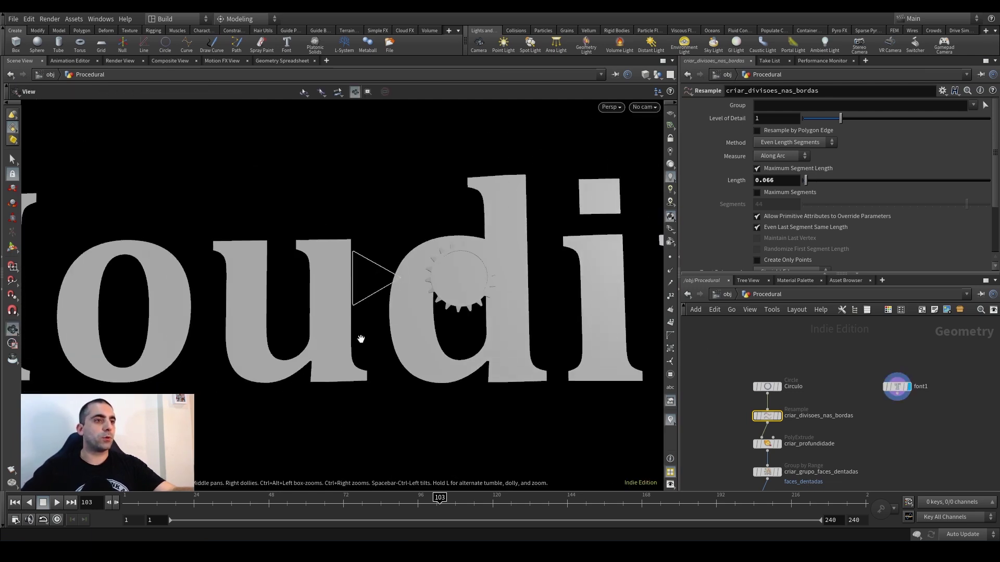
{"action": "right_click_drag", "start_coordinate": [437, 286], "coordinate": [388, 298], "text": "alt"}
{"action": "left_click", "coordinate": [897, 395]}
{"action": "left_click", "coordinate": [767, 409]}
Display the output of criar_cavidade_central and inspect the toothed Houdini text from several angles.
{"action": "middle_click_drag", "start_coordinate": [847, 444], "coordinate": [862, 357], "text": "alt"}
{"action": "right_click_drag", "start_coordinate": [862, 357], "coordinate": [835, 400], "text": "alt"}
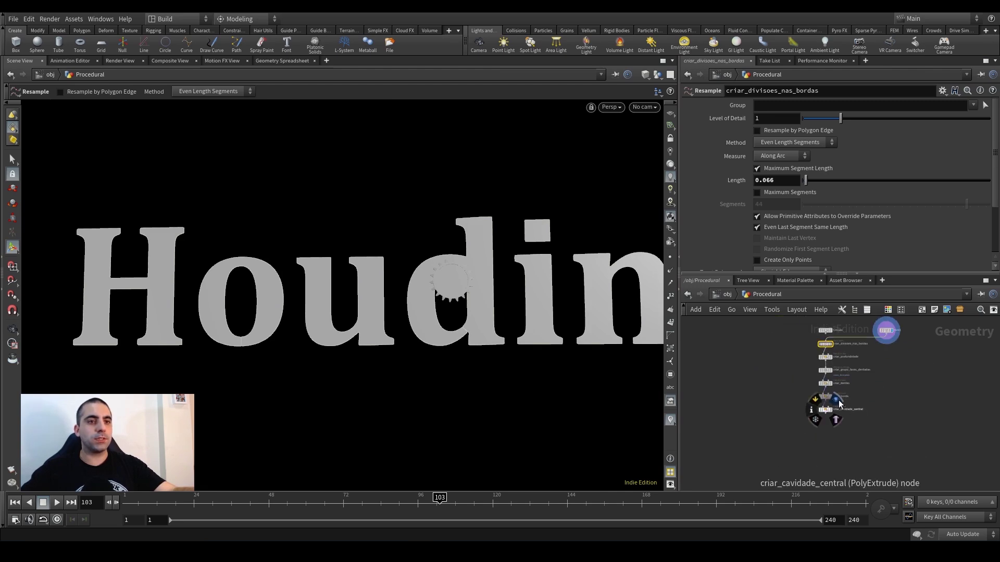
{"action": "left_click", "coordinate": [831, 408]}
{"action": "left_click_drag", "start_coordinate": [266, 328], "coordinate": [354, 315], "text": "alt"}
{"action": "right_click_drag", "start_coordinate": [354, 314], "coordinate": [453, 272], "text": "alt"}
{"action": "key", "text": "Return"}
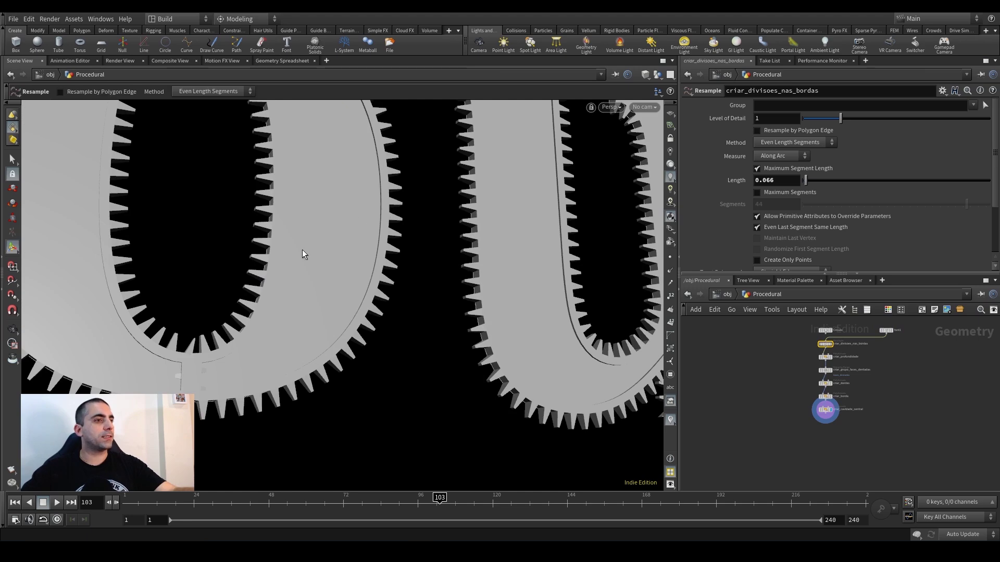
{"action": "right_click_drag", "start_coordinate": [274, 353], "coordinate": [259, 328], "text": "alt"}
{"action": "left_click_drag", "start_coordinate": [313, 327], "coordinate": [328, 326], "text": "alt"}
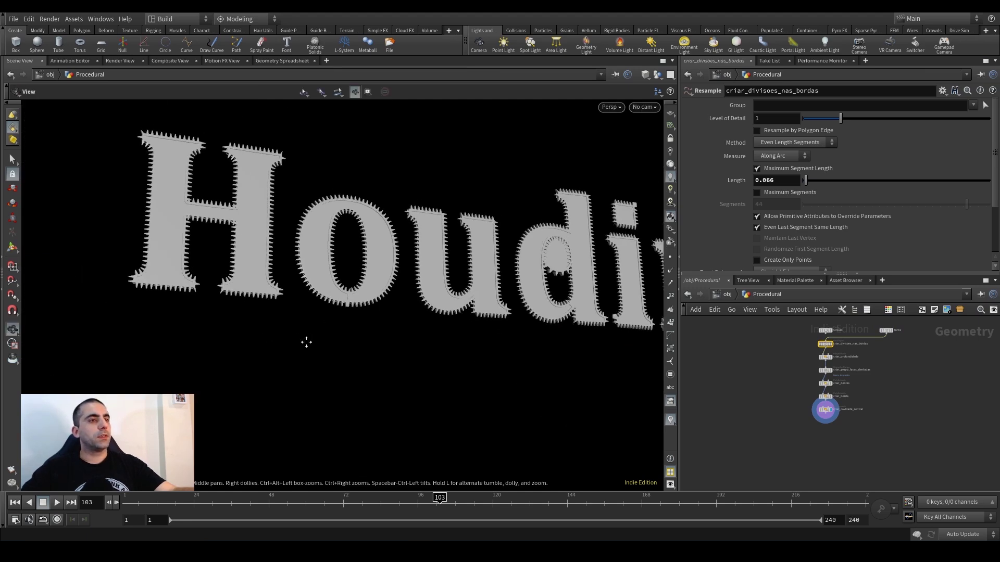
{"action": "middle_click_drag", "start_coordinate": [328, 325], "coordinate": [279, 362], "text": "alt"}
{"action": "right_click_drag", "start_coordinate": [279, 362], "coordinate": [303, 332], "text": "alt"}
{"action": "middle_click_drag", "start_coordinate": [302, 333], "coordinate": [228, 332], "text": "alt"}
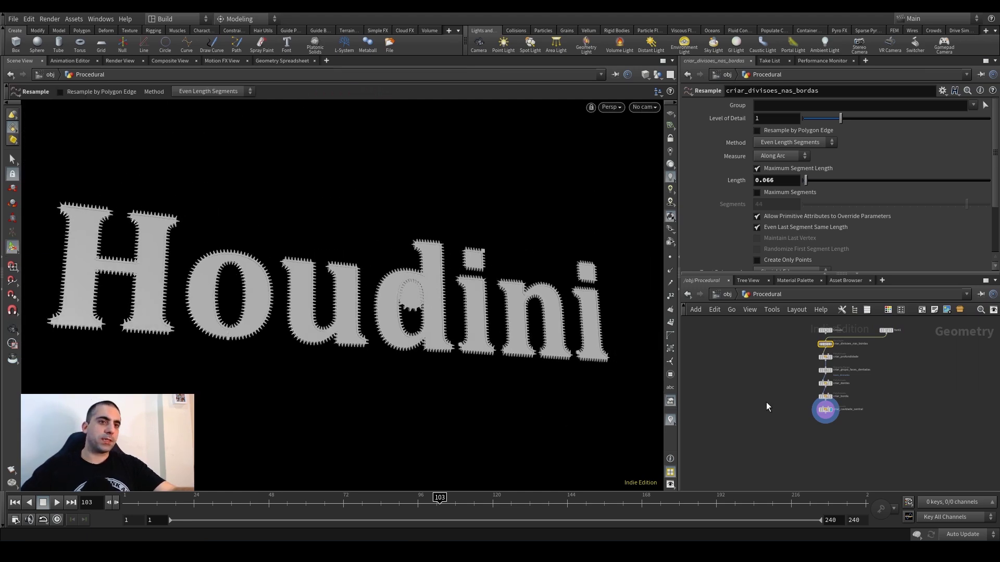
Show the parameters of criar_cavidade_central and view the whole toothed word from the front and at an angle.
{"action": "left_click", "coordinate": [824, 410]}
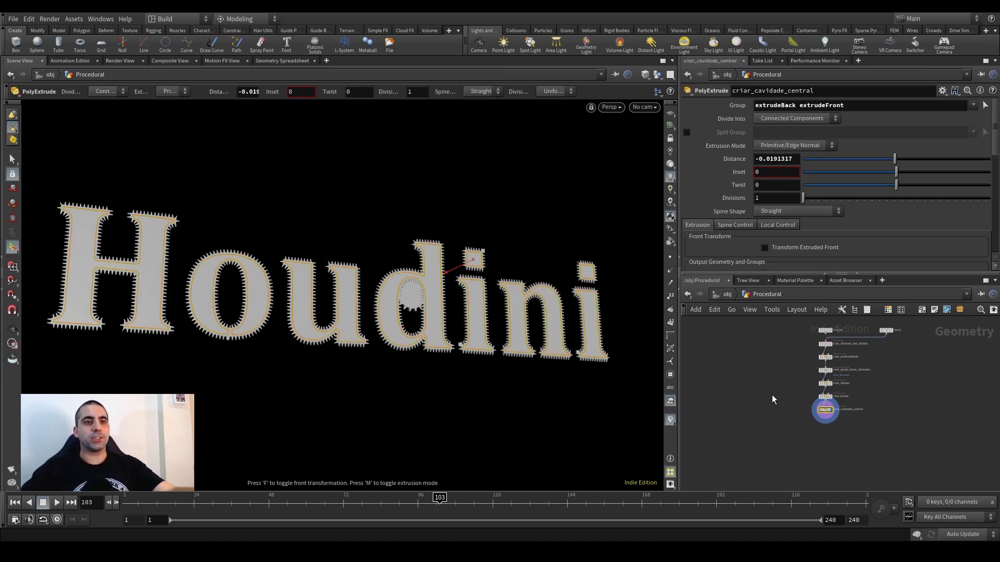
{"action": "right_click_drag", "start_coordinate": [394, 337], "coordinate": [466, 328], "text": "alt"}
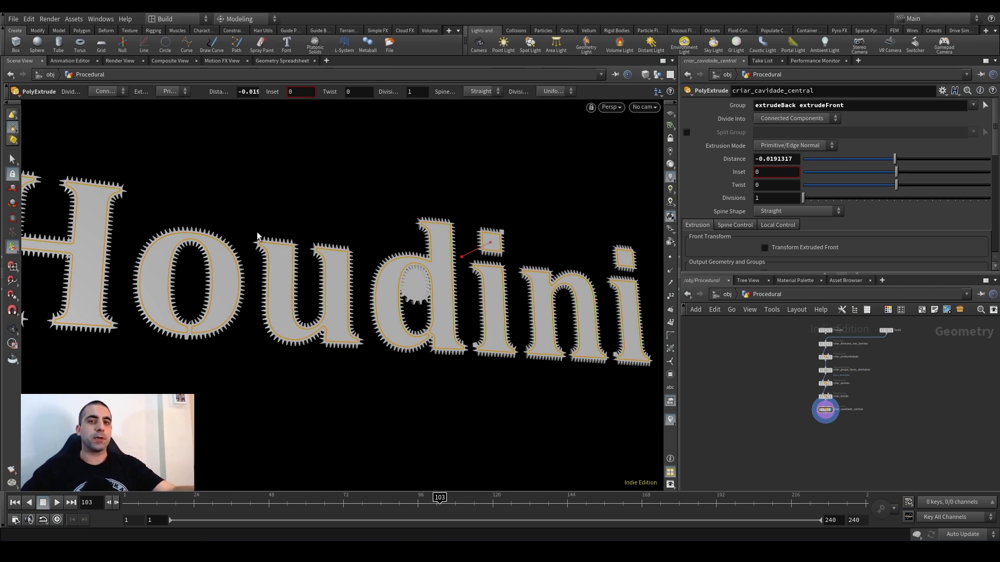
{"action": "middle_click_drag", "start_coordinate": [784, 367], "coordinate": [791, 397]}
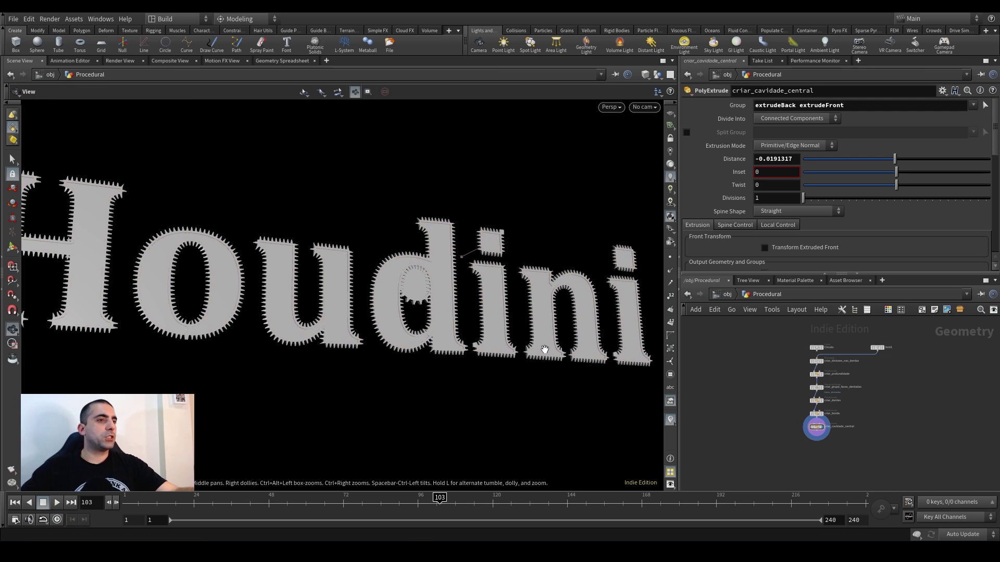
{"action": "scroll", "coordinate": [545, 348], "scroll_direction": "down", "scroll_amount": 2}
{"action": "left_click_drag", "start_coordinate": [468, 353], "coordinate": [363, 363], "text": "alt"}
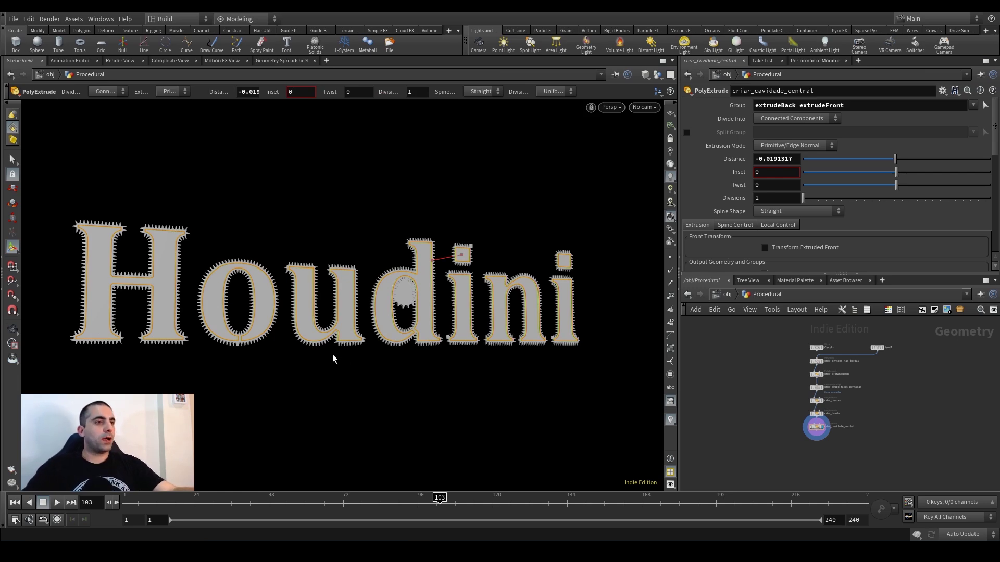
{"action": "left_click_drag", "start_coordinate": [333, 360], "coordinate": [316, 334], "text": "alt"}
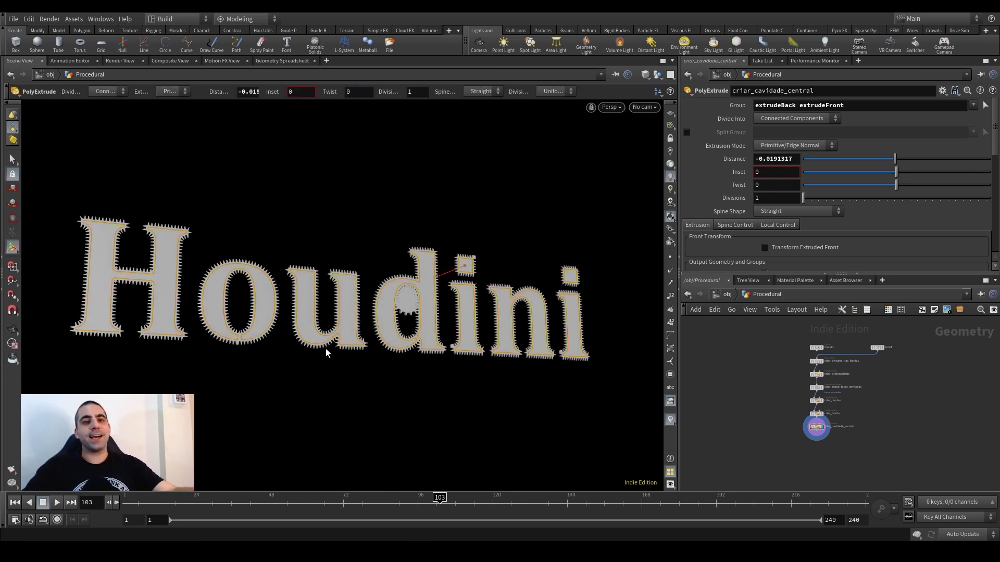
Examine the teeth around the letter u up close, then review the complete Houdini word.
{"action": "scroll", "coordinate": [331, 359], "scroll_direction": "up", "scroll_amount": 5}
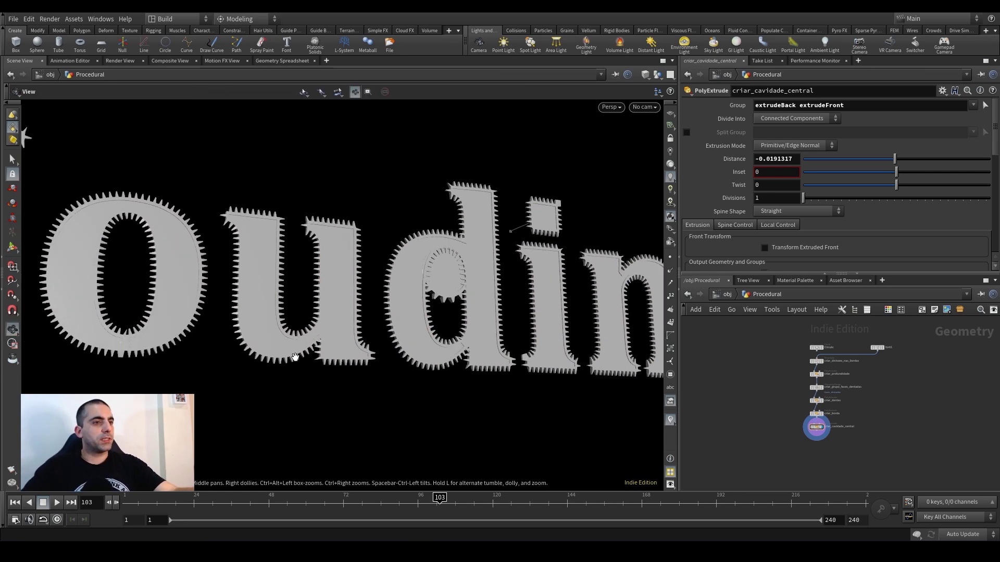
{"action": "scroll", "coordinate": [325, 355], "scroll_direction": "up", "scroll_amount": 4}
{"action": "key", "text": "Return"}
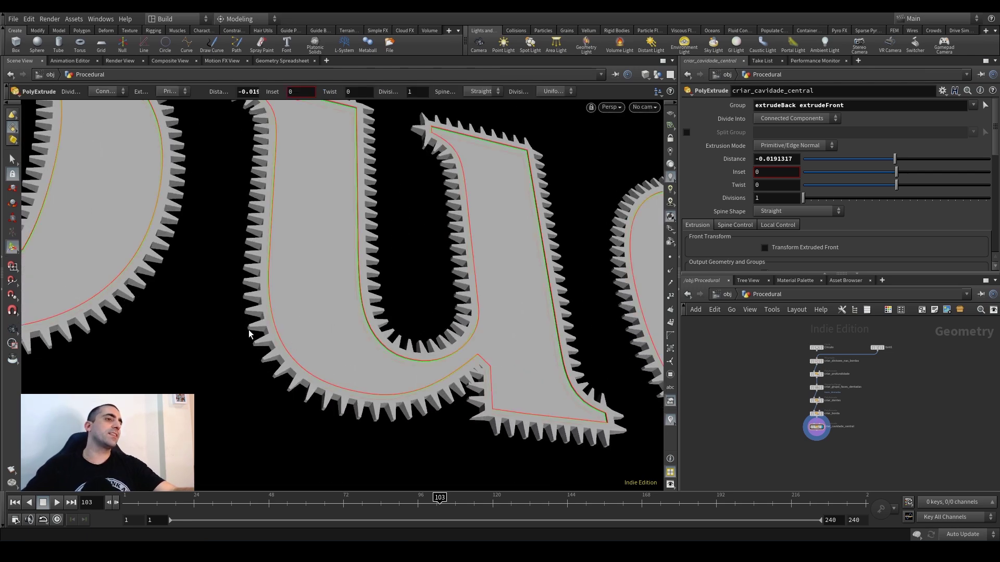
{"action": "key", "text": "Escape"}
{"action": "scroll", "coordinate": [285, 301], "scroll_direction": "up", "scroll_amount": 3}
{"action": "scroll", "coordinate": [284, 301], "scroll_direction": "down", "scroll_amount": 4}
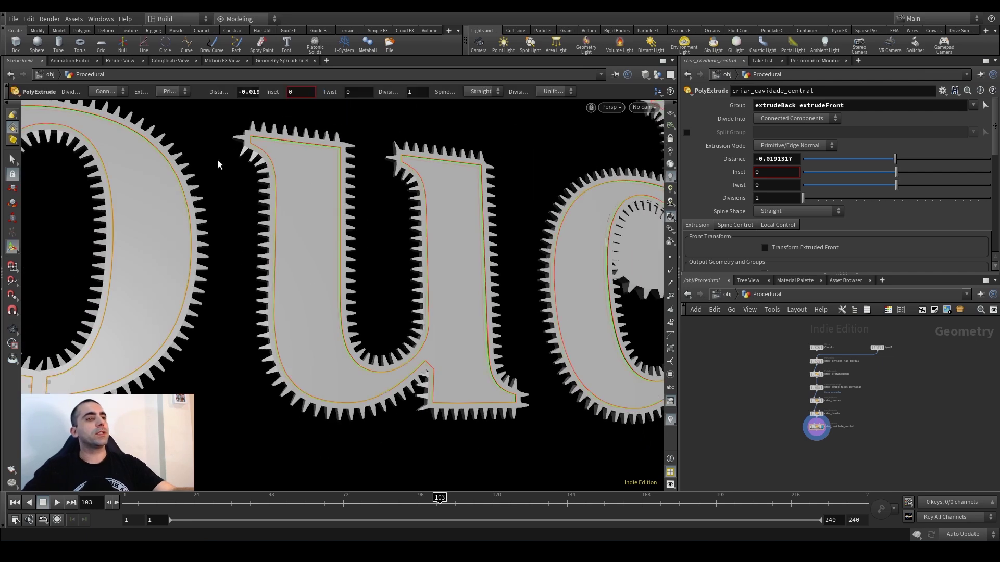
{"action": "scroll", "coordinate": [408, 279], "scroll_direction": "down", "scroll_amount": 5}
{"action": "middle_click_drag", "start_coordinate": [485, 303], "coordinate": [385, 312]}
{"action": "key", "text": "Return"}
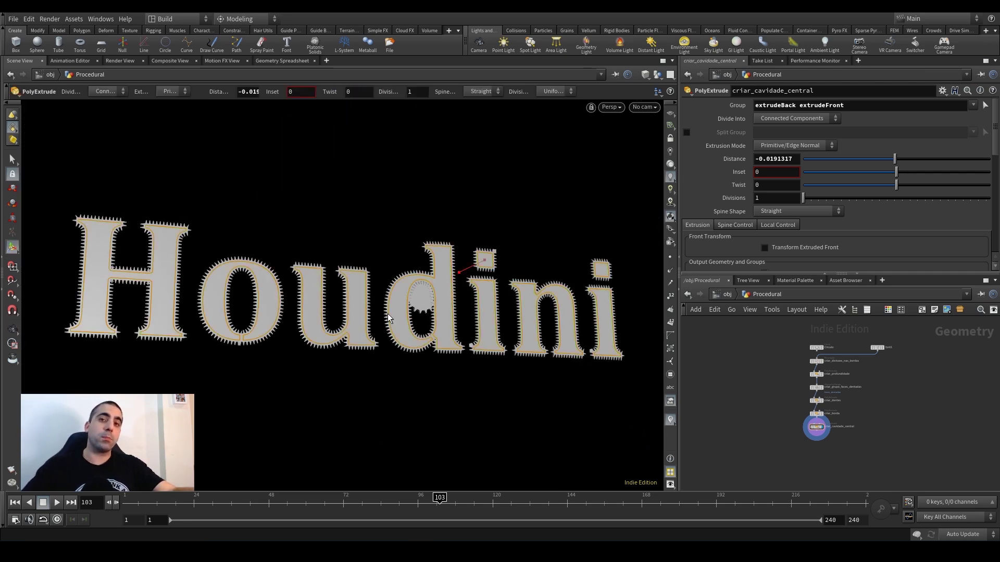
{"action": "scroll", "coordinate": [368, 346], "scroll_direction": "down", "scroll_amount": 3}
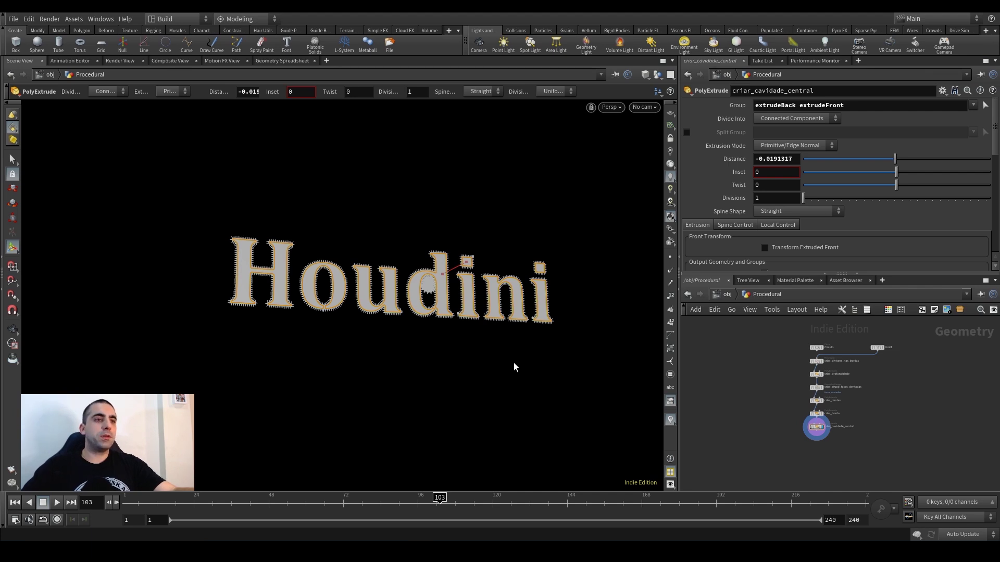
{"action": "middle_click_drag", "start_coordinate": [438, 330], "coordinate": [397, 355]}
{"action": "right_click_drag", "start_coordinate": [398, 354], "coordinate": [446, 350]}
{"action": "scroll", "coordinate": [721, 387], "scroll_direction": "up", "scroll_amount": 3}
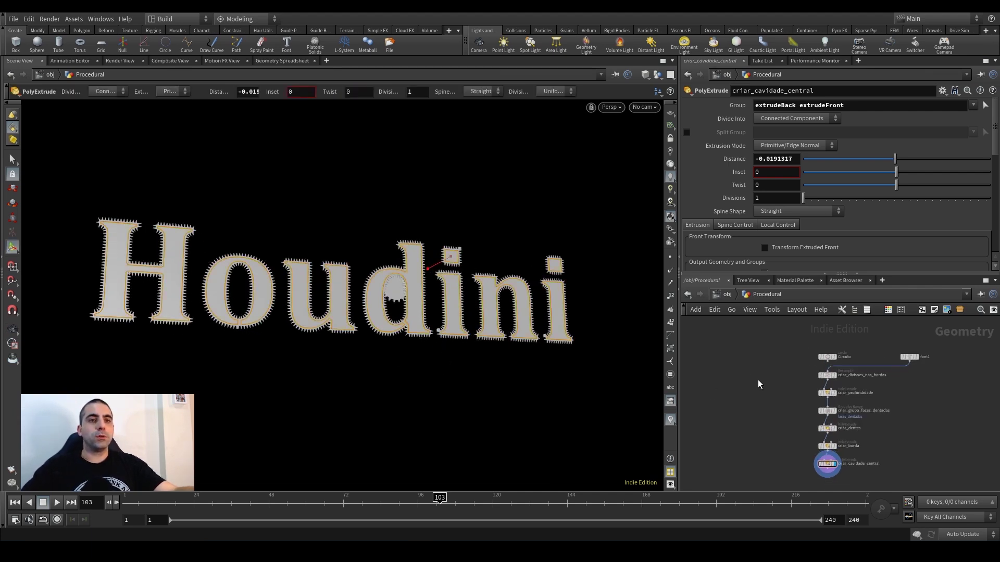
Reconnect Circulo to the input of criar_divisoes_nas_bordas in place of font1.
{"action": "scroll", "coordinate": [757, 384], "scroll_direction": "up", "scroll_amount": 5}
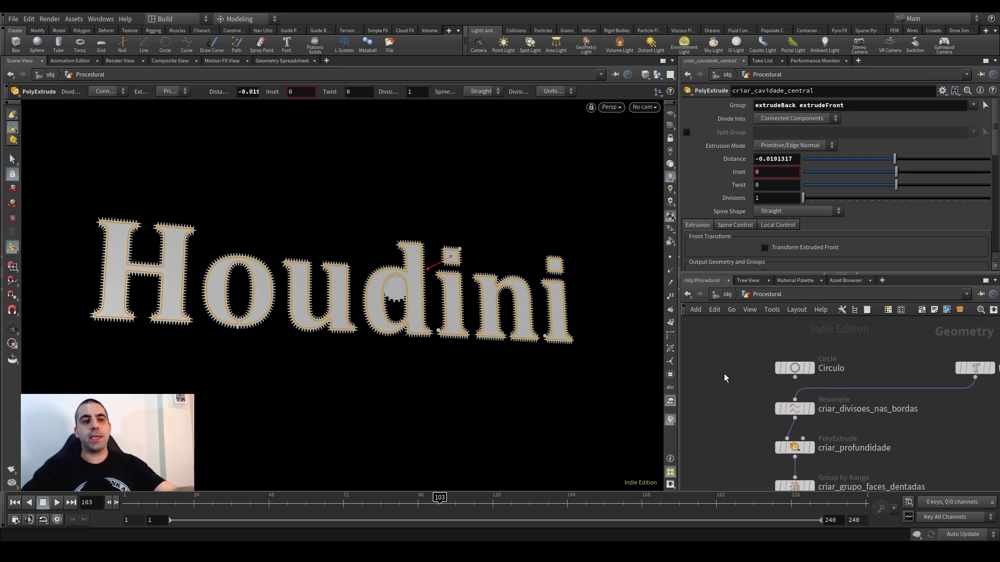
{"action": "scroll", "coordinate": [741, 382], "scroll_direction": "down", "scroll_amount": 2}
{"action": "left_click", "coordinate": [775, 383]}
{"action": "left_click", "coordinate": [775, 383]}
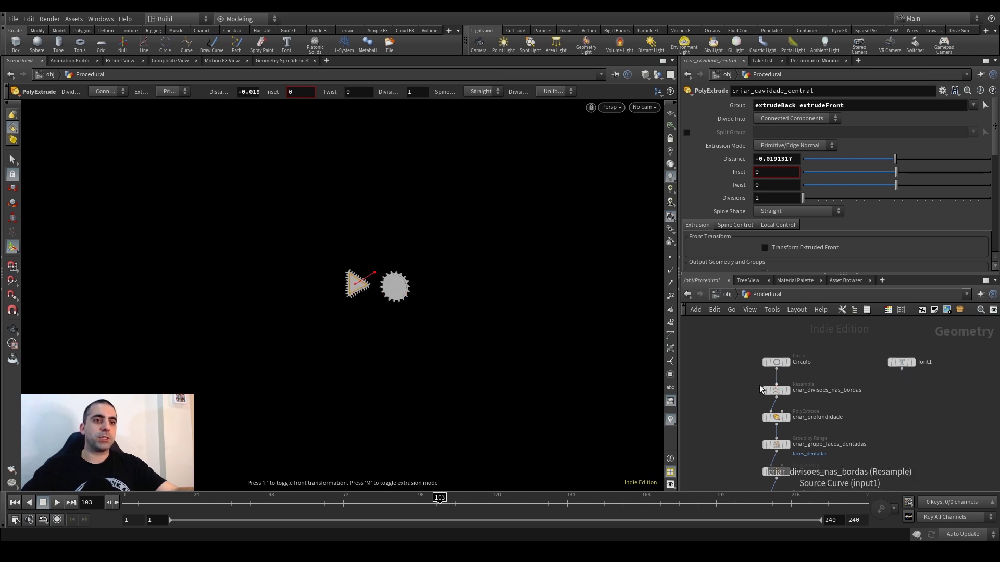
Compare the triangular procedural gear with the round traditional gear from several angles.
{"action": "scroll", "coordinate": [712, 402], "scroll_direction": "down", "scroll_amount": 3}
{"action": "key", "text": "Escape"}
{"action": "scroll", "coordinate": [457, 293], "scroll_direction": "up", "scroll_amount": 6}
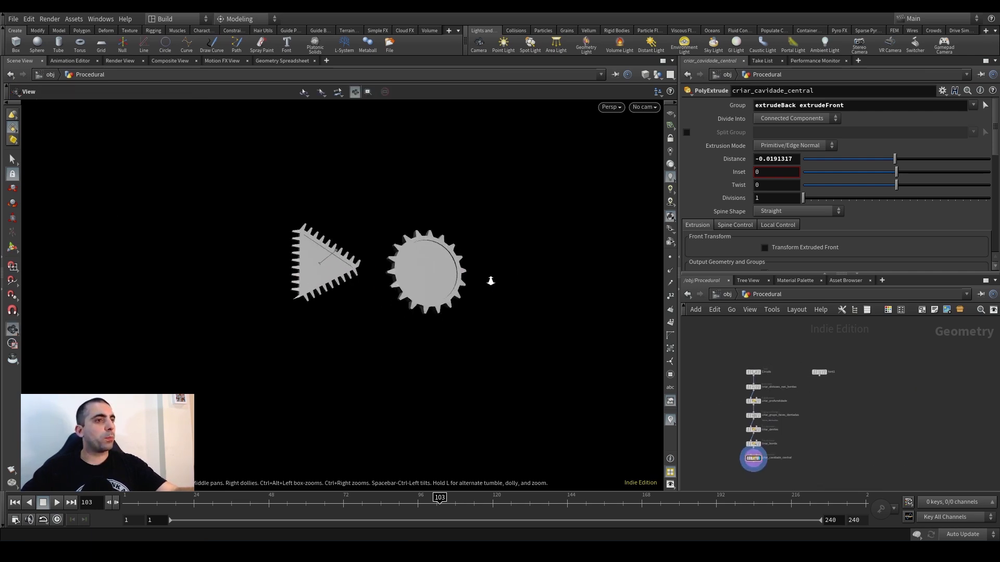
{"action": "scroll", "coordinate": [361, 313], "scroll_direction": "up", "scroll_amount": 2}
{"action": "left_click_drag", "start_coordinate": [361, 313], "coordinate": [312, 282]}
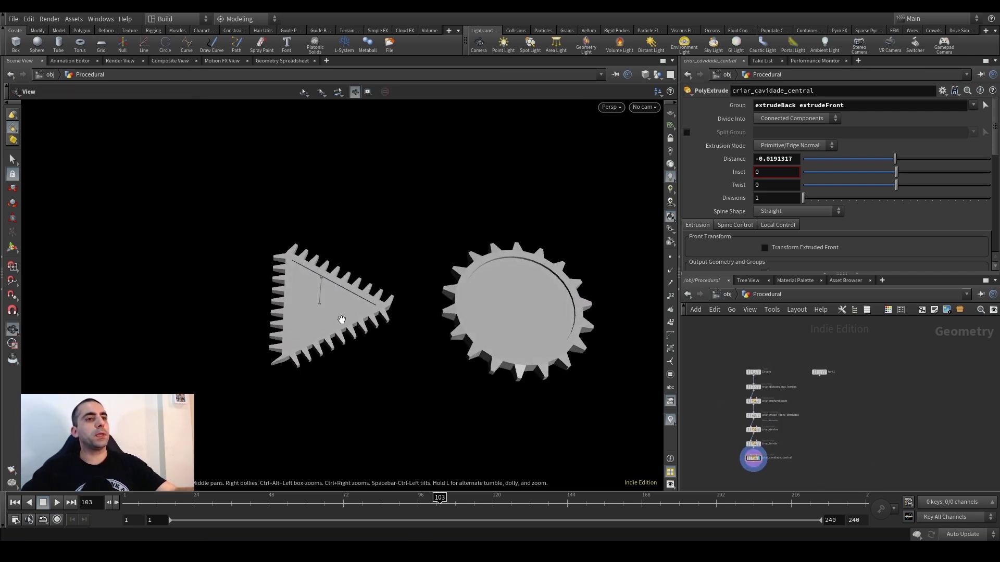
{"action": "middle_click_drag", "start_coordinate": [340, 316], "coordinate": [286, 302]}
{"action": "scroll", "coordinate": [340, 276], "scroll_direction": "up", "scroll_amount": 1}
{"action": "left_click_drag", "start_coordinate": [340, 276], "coordinate": [323, 292]}
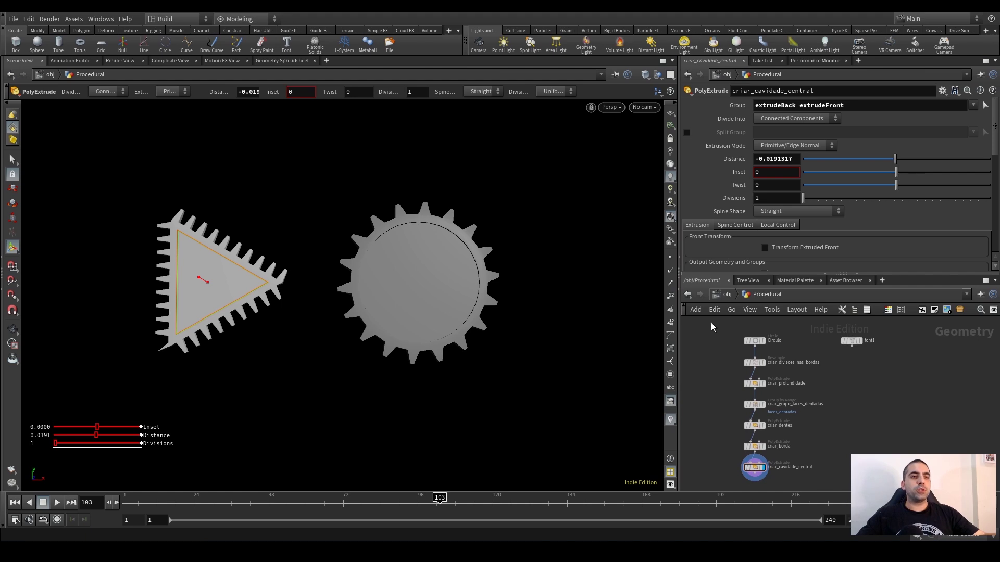
{"action": "left_click_drag", "start_coordinate": [706, 326], "coordinate": [776, 472]}
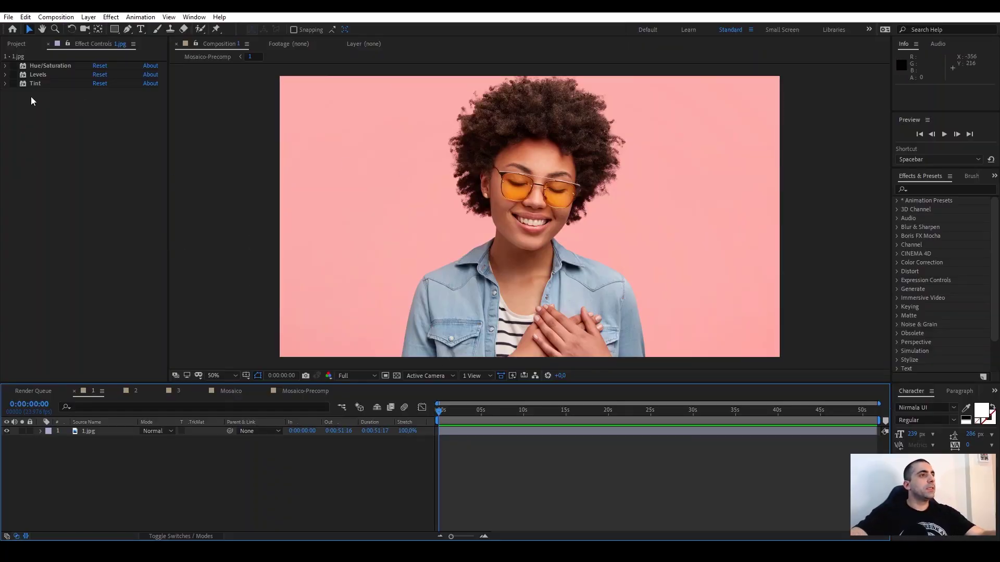
In After Effects, enable the Hue/Saturation, Levels and Tint effects on the 1.jpg layer one after another.
{"action": "left_click", "coordinate": [14, 66]}
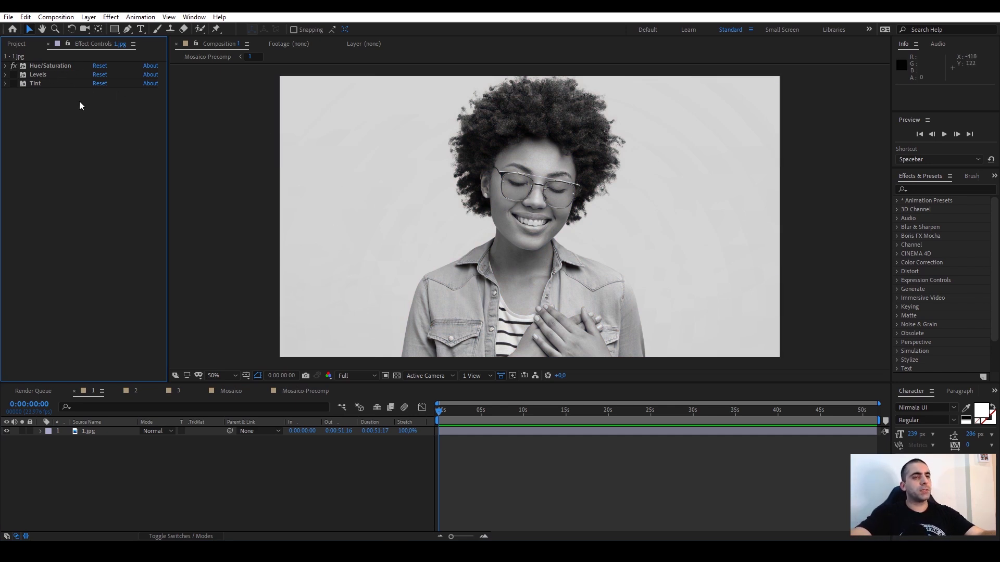
{"action": "left_click", "coordinate": [14, 74]}
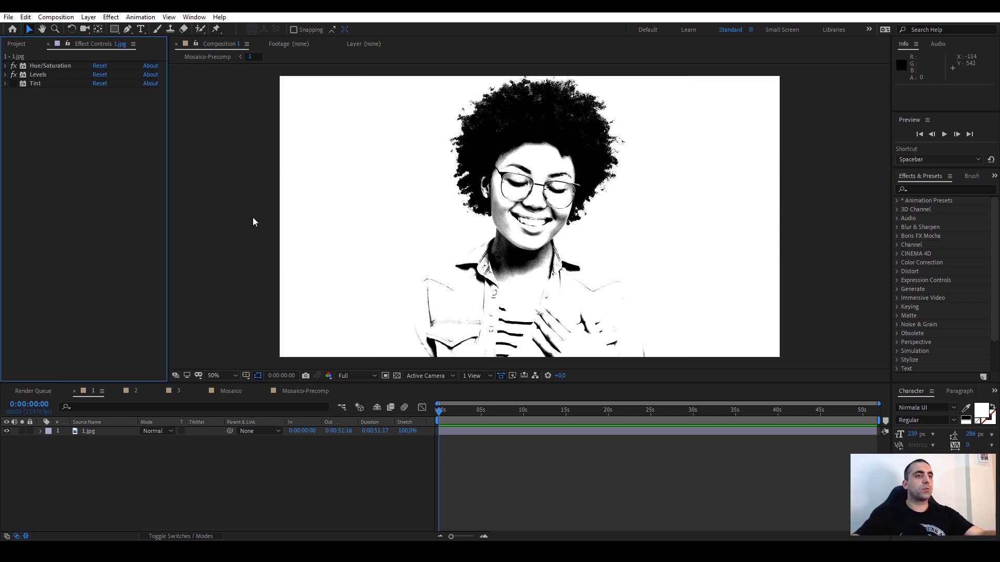
{"action": "left_click", "coordinate": [14, 83]}
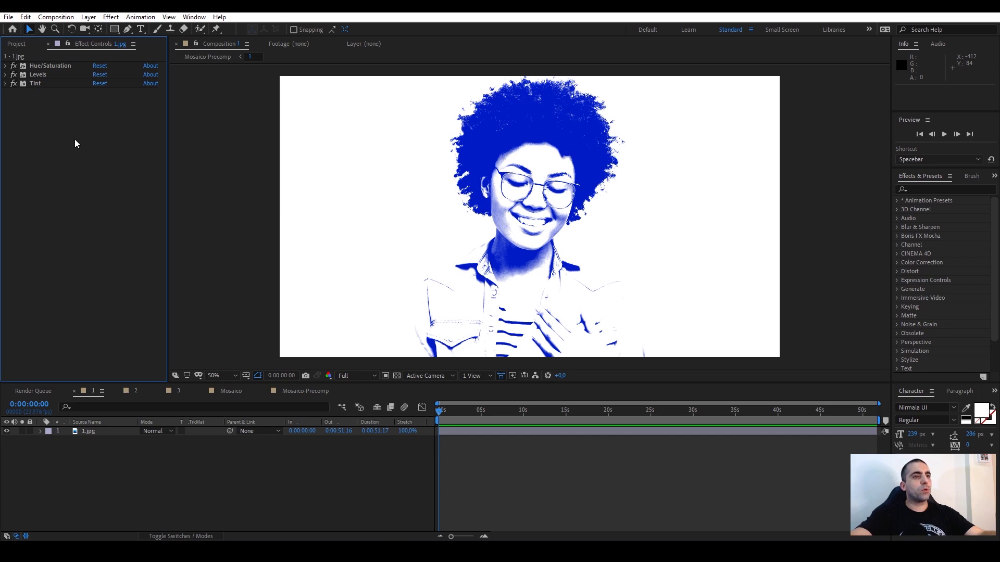
Set the Hue/Saturation Master Saturation of 1.jpg to -75 and reduce its Amount to Tint.
{"action": "left_click", "coordinate": [6, 67]}
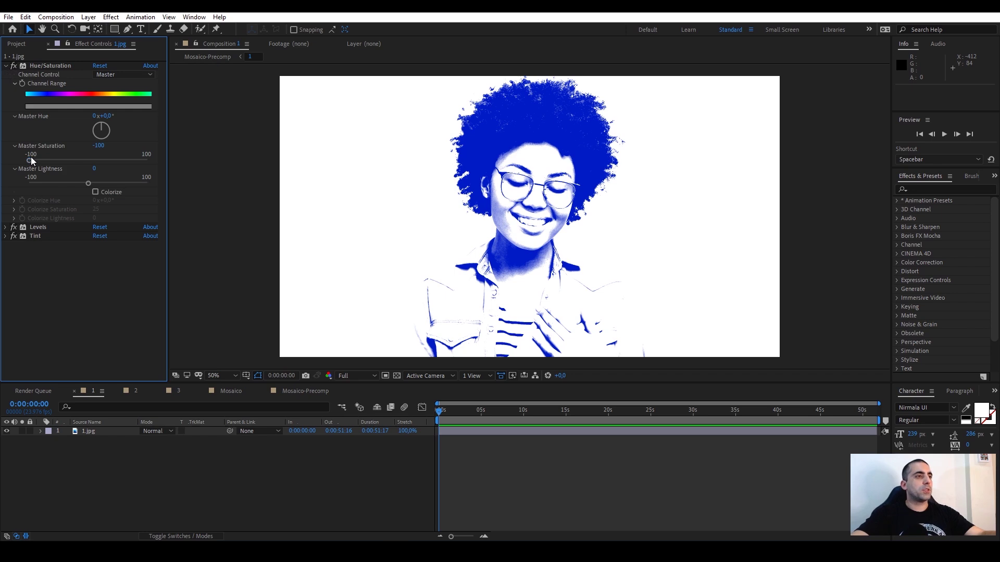
{"action": "left_click_drag", "start_coordinate": [32, 162], "coordinate": [44, 163]}
{"action": "left_click", "coordinate": [6, 237]}
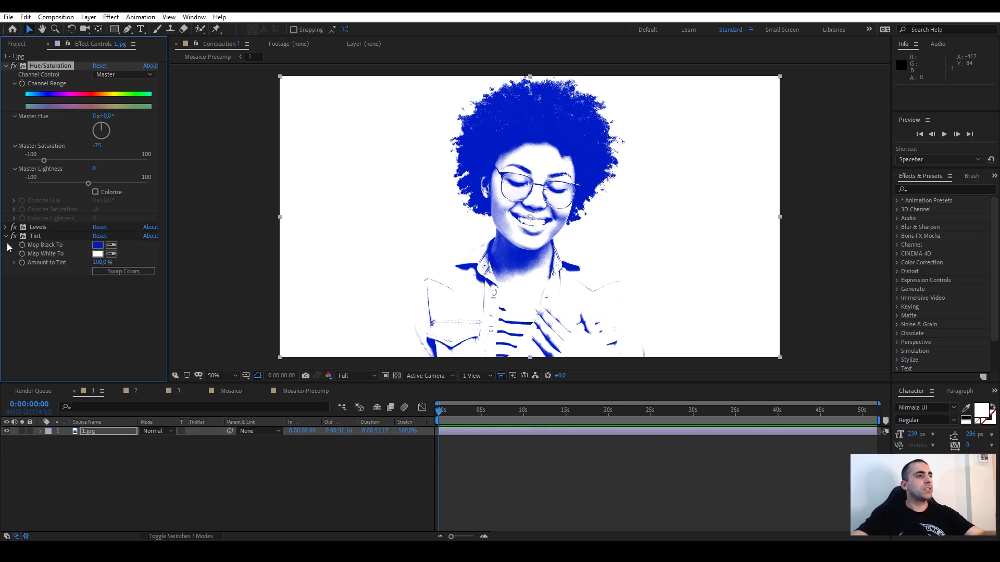
{"action": "left_click_drag", "start_coordinate": [100, 264], "coordinate": [86, 266]}
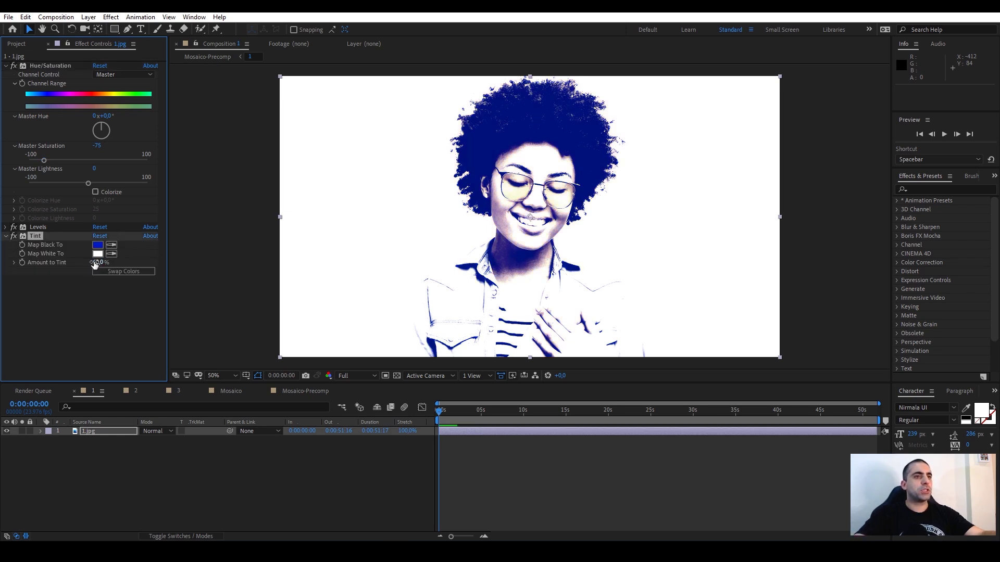
Set the Levels Input White of 1.jpg to 138 and collapse the settings of all three effects.
{"action": "left_click", "coordinate": [6, 227]}
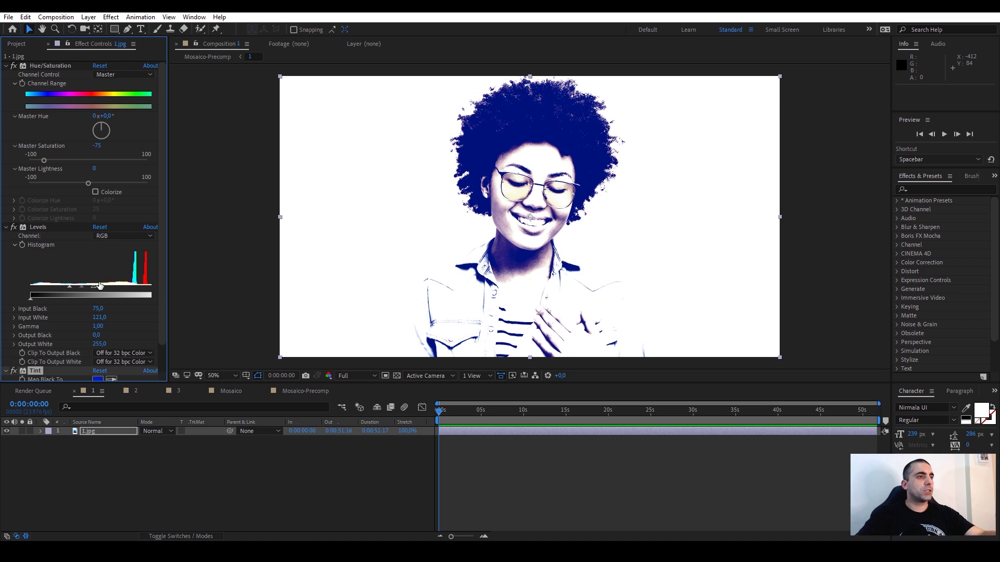
{"action": "left_click_drag", "start_coordinate": [100, 286], "coordinate": [102, 286]}
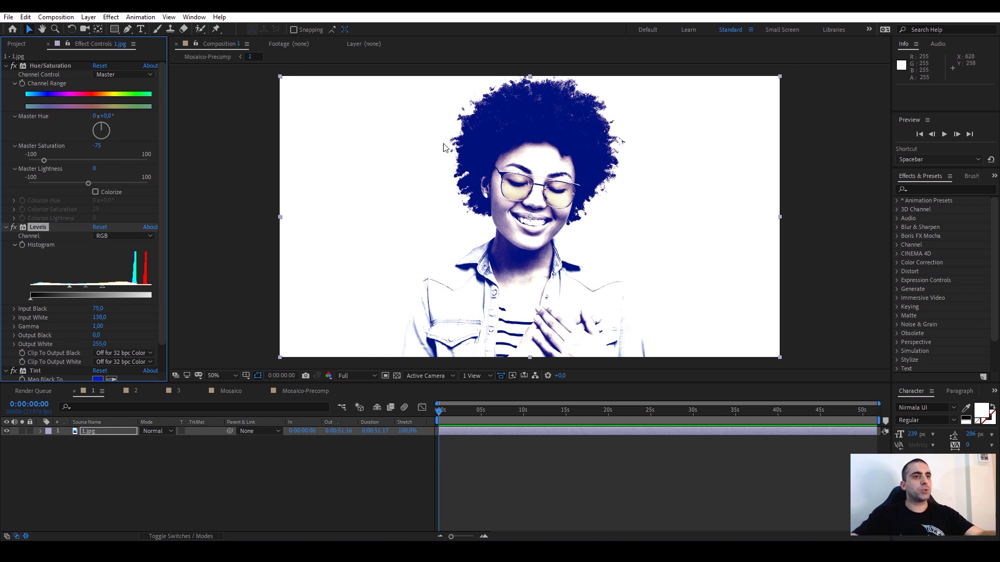
{"action": "left_click", "coordinate": [10, 71]}
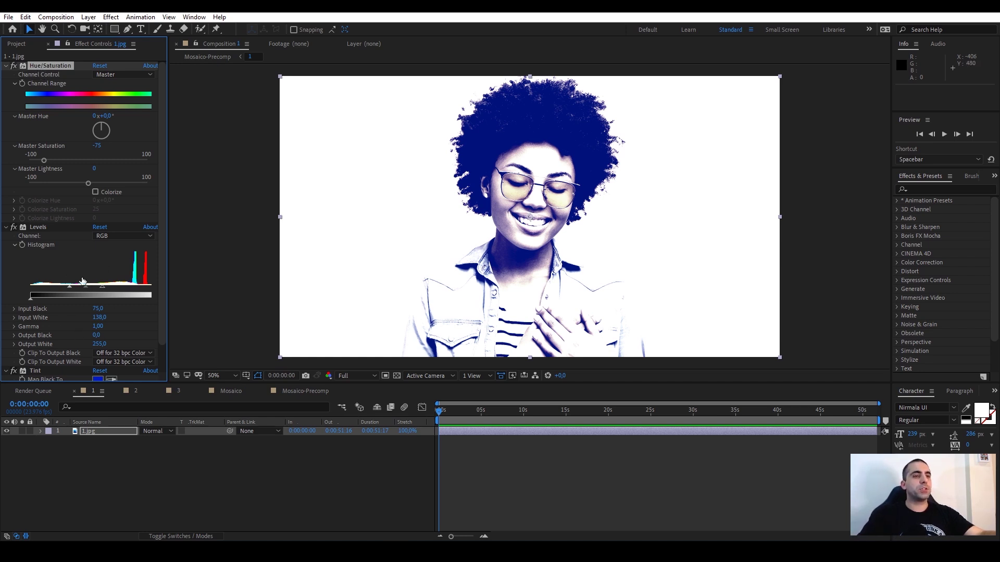
{"action": "left_click", "coordinate": [5, 66]}
{"action": "left_click", "coordinate": [5, 74]}
{"action": "left_click", "coordinate": [7, 83]}
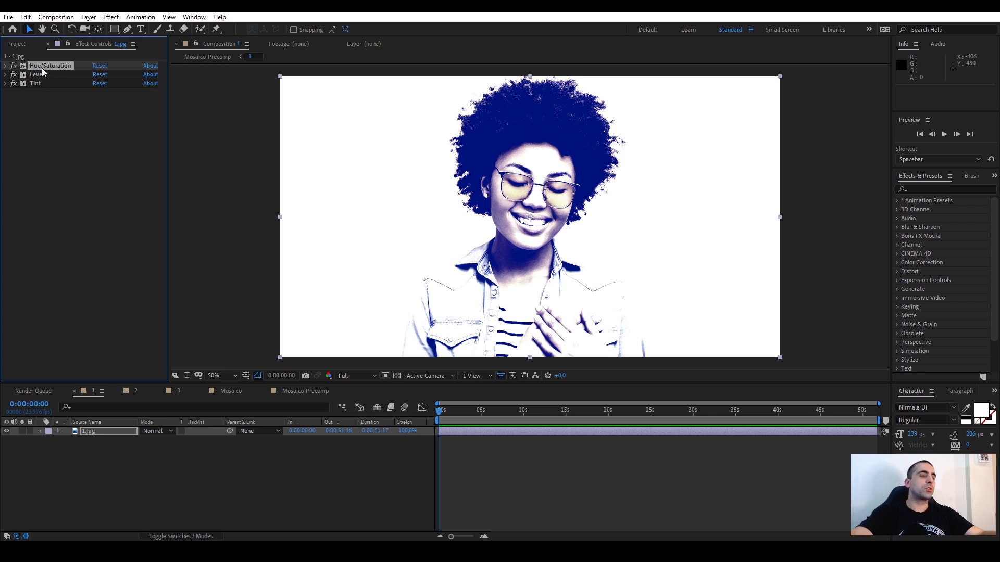
Undo the saturation, tint and levels adjustments made to 1.jpg.
{"action": "key", "text": "ctrl+z"}
{"action": "key", "text": "ctrl+shift+a"}
{"action": "key", "text": "ctrl+z"}
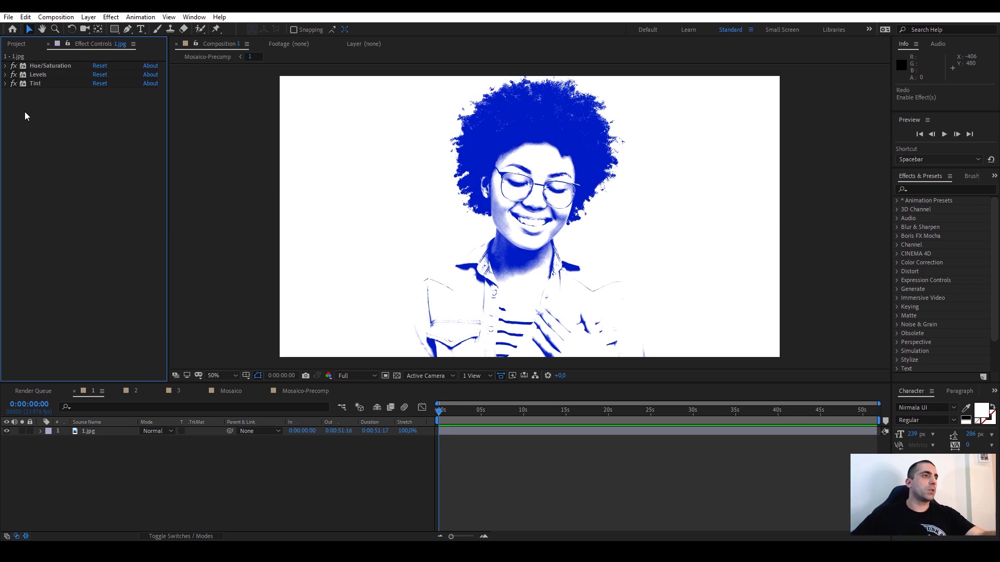
Copy the Hue/Saturation, Levels and Tint effects from 1.jpg onto the 2.jpg layer in composition 2.
{"action": "left_click", "coordinate": [42, 66]}
{"action": "left_click", "coordinate": [36, 83], "text": "shift"}
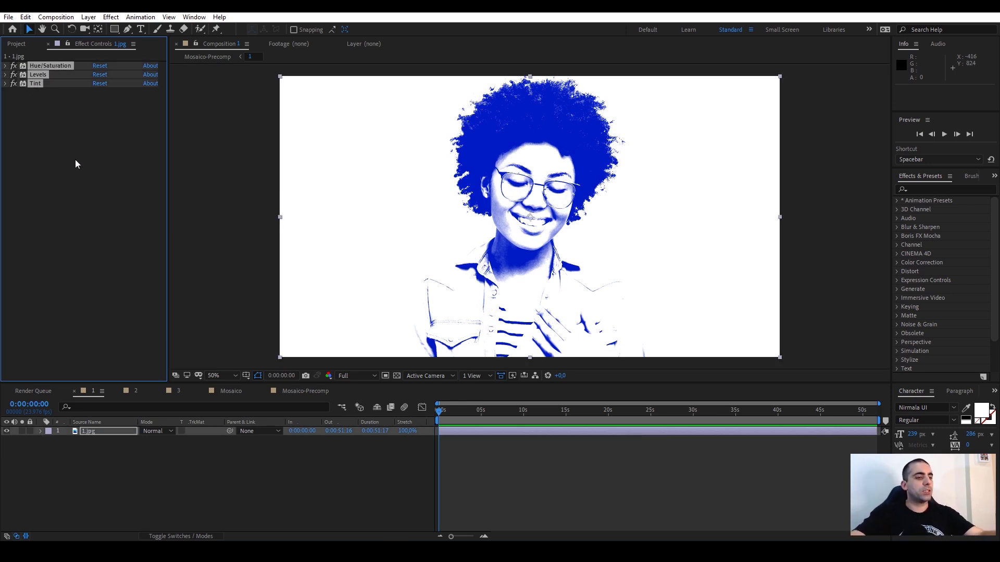
{"action": "left_click", "coordinate": [137, 390]}
{"action": "left_click", "coordinate": [103, 430]}
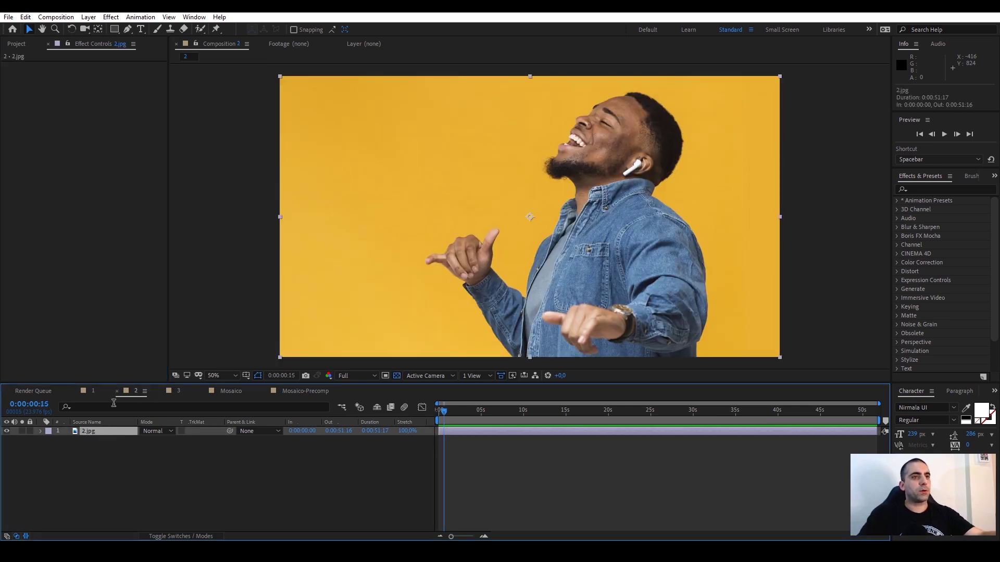
{"action": "key", "text": "ctrl+v"}
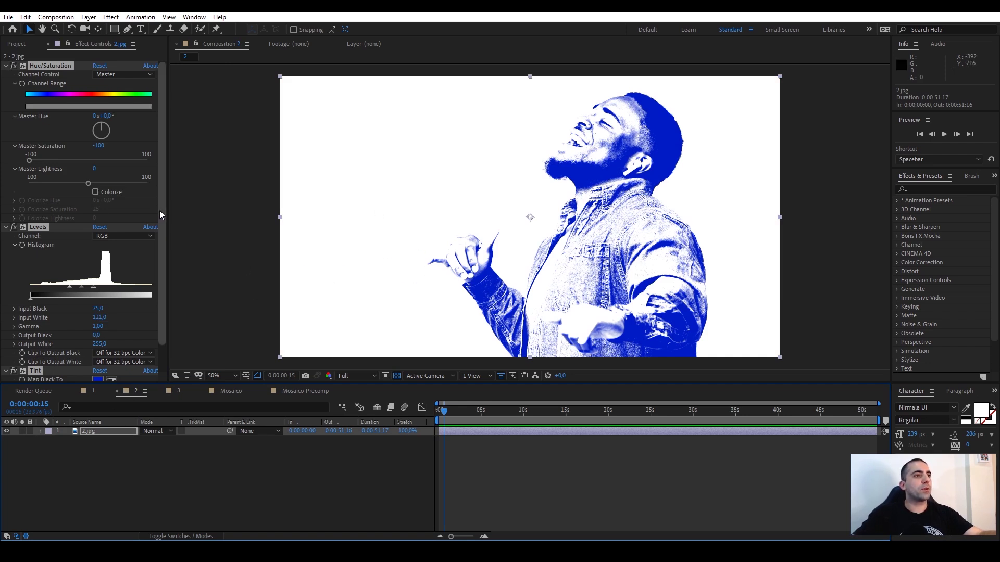
Raise the Levels Input White point on the 2.jpg layer.
{"action": "scroll", "coordinate": [161, 211], "scroll_direction": "down", "scroll_amount": 2}
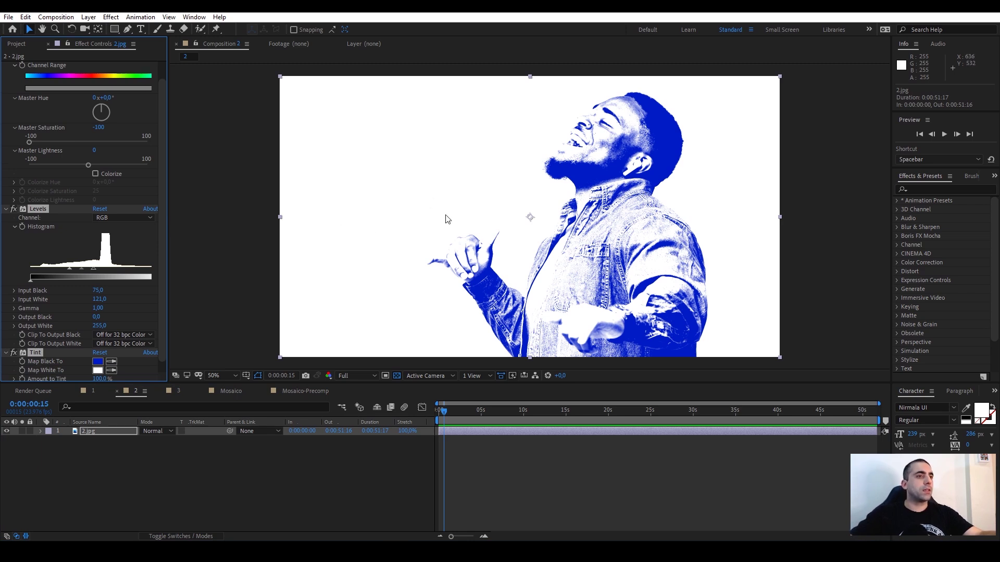
{"action": "left_click", "coordinate": [182, 484]}
{"action": "left_click_drag", "start_coordinate": [94, 272], "coordinate": [103, 269]}
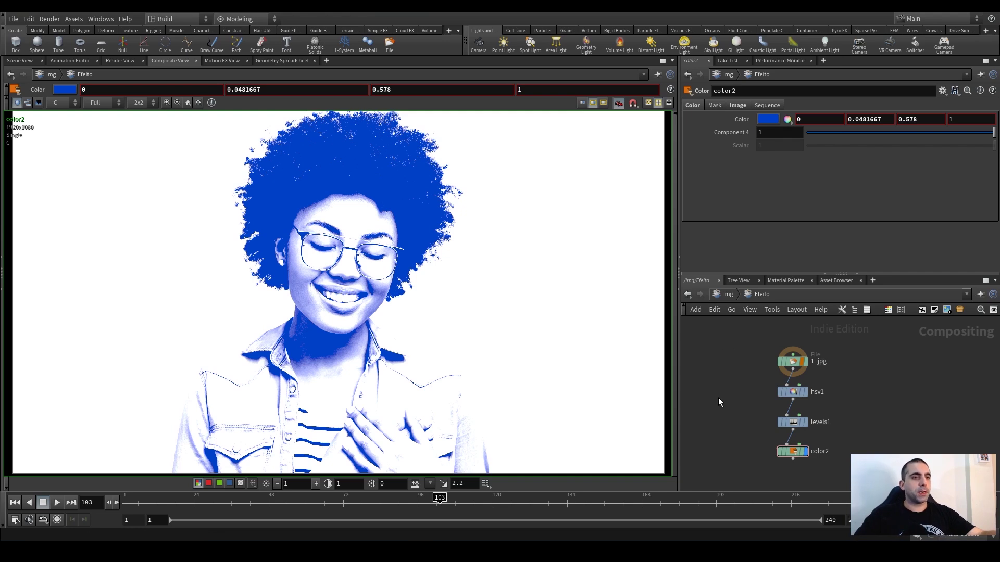
In Houdini's Efeito compositing network, display the output of 1_jpg, hsv1, levels1 and color2 in turn.
{"action": "middle_click_drag", "start_coordinate": [715, 395], "coordinate": [712, 416]}
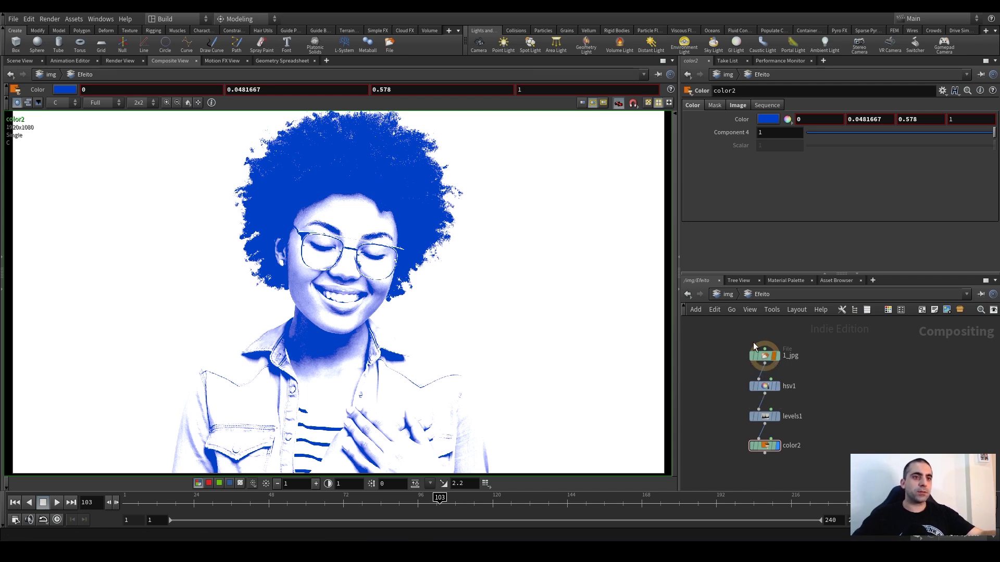
{"action": "left_click_drag", "start_coordinate": [714, 338], "coordinate": [781, 365]}
{"action": "mouse_move", "coordinate": [753, 354]}
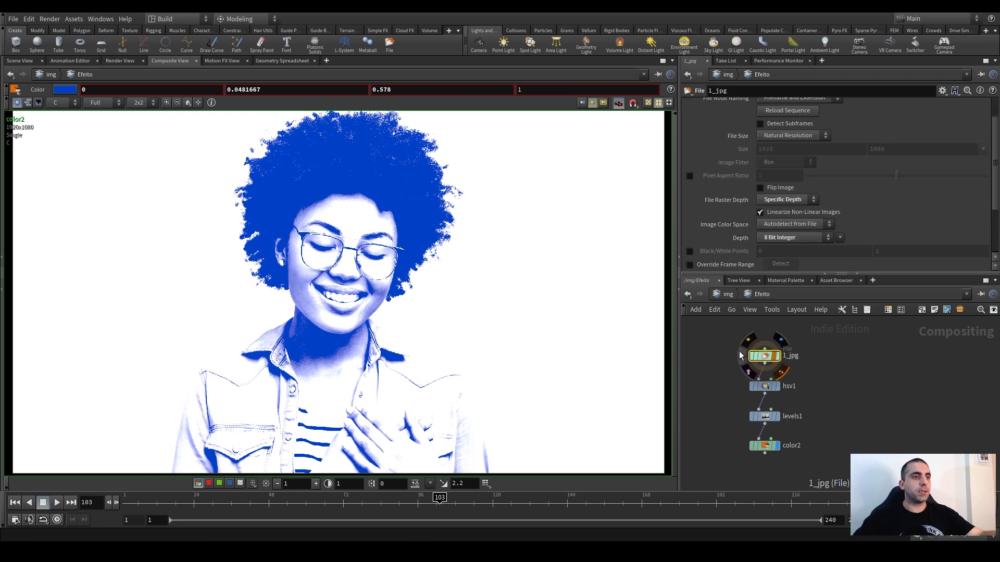
{"action": "left_click", "coordinate": [778, 345]}
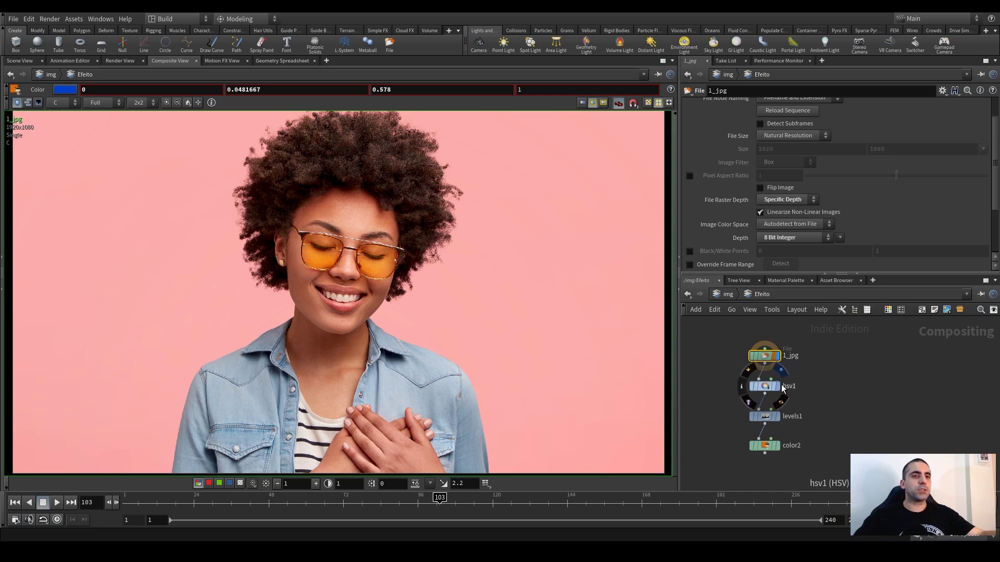
{"action": "left_click", "coordinate": [780, 373]}
{"action": "middle_click_drag", "start_coordinate": [720, 399], "coordinate": [715, 393]}
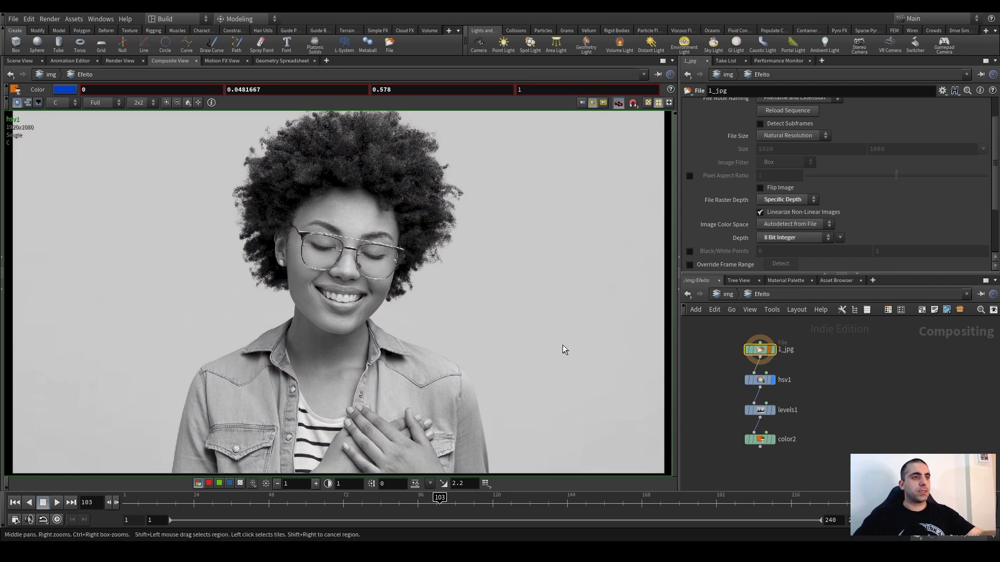
{"action": "left_click", "coordinate": [772, 396]}
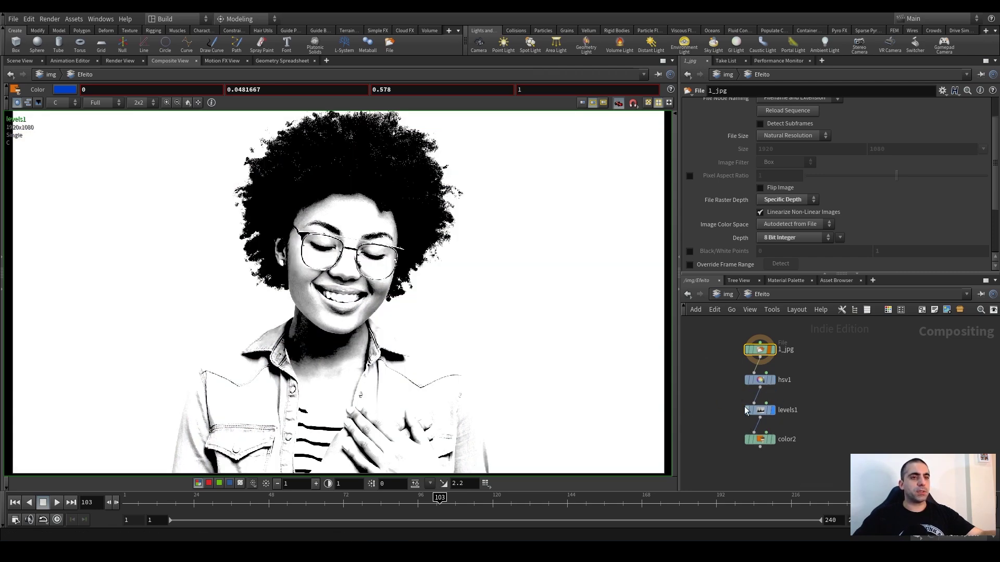
{"action": "mouse_move", "coordinate": [765, 444]}
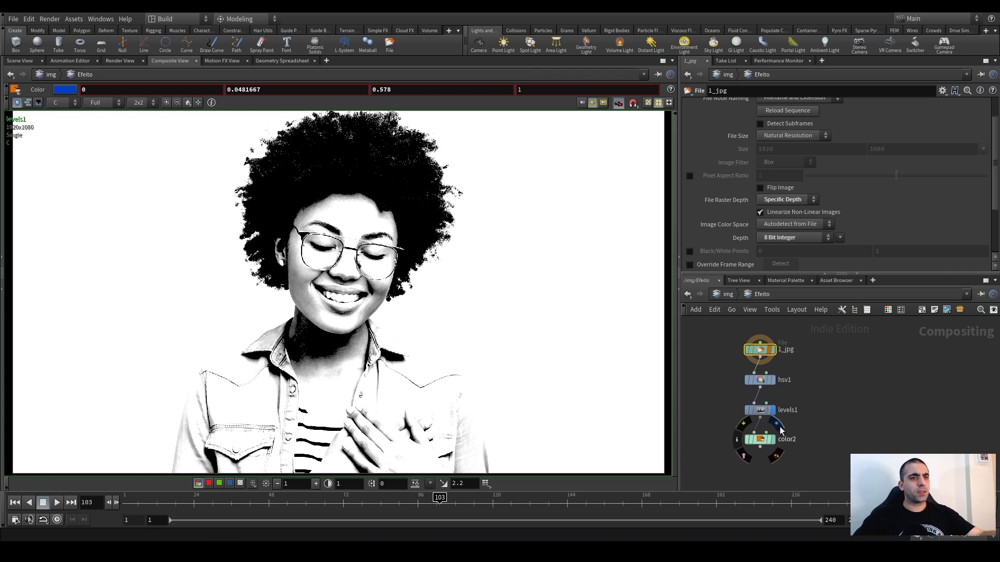
{"action": "left_click", "coordinate": [776, 425]}
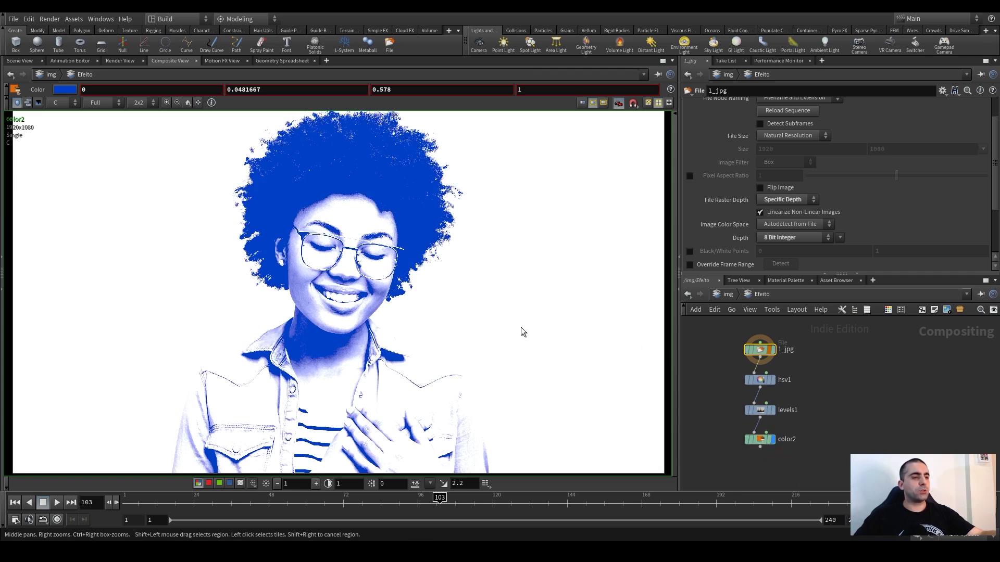
Duplicate the four-node effect chain beside the original and load 2.jpg into the copied file node.
{"action": "left_click_drag", "start_coordinate": [844, 340], "coordinate": [743, 445]}
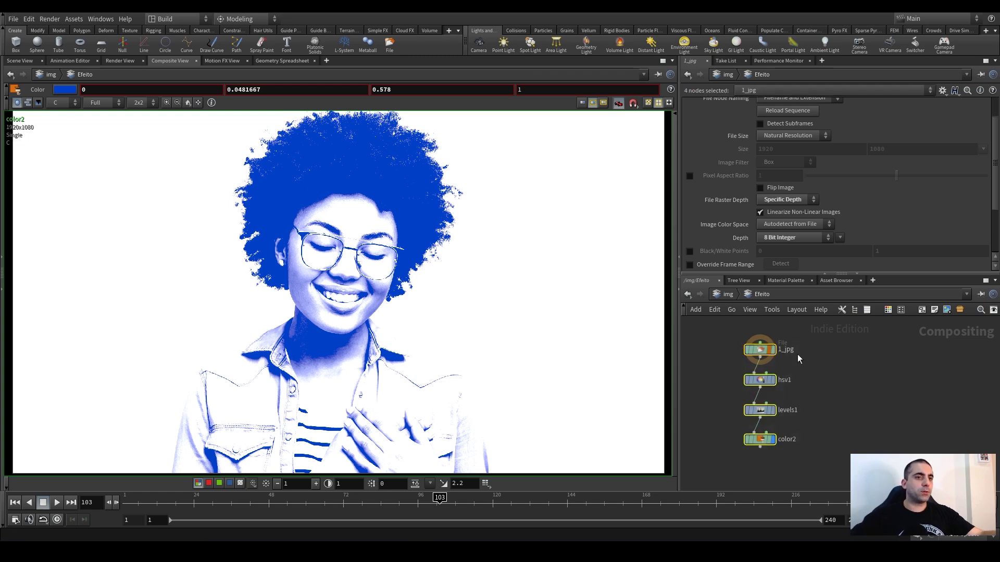
{"action": "left_click_drag", "start_coordinate": [779, 361], "coordinate": [870, 366], "text": "alt"}
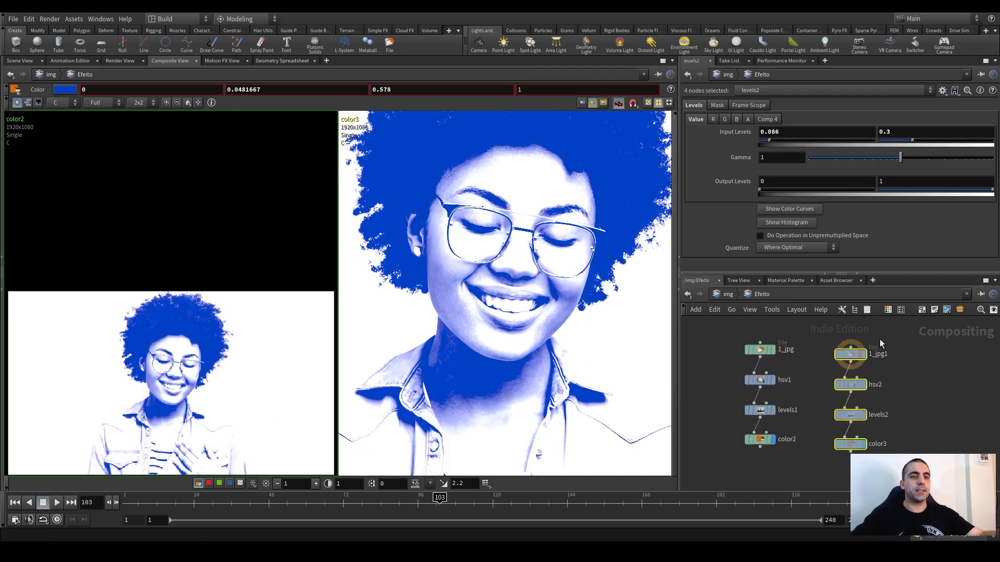
{"action": "left_click", "coordinate": [850, 354]}
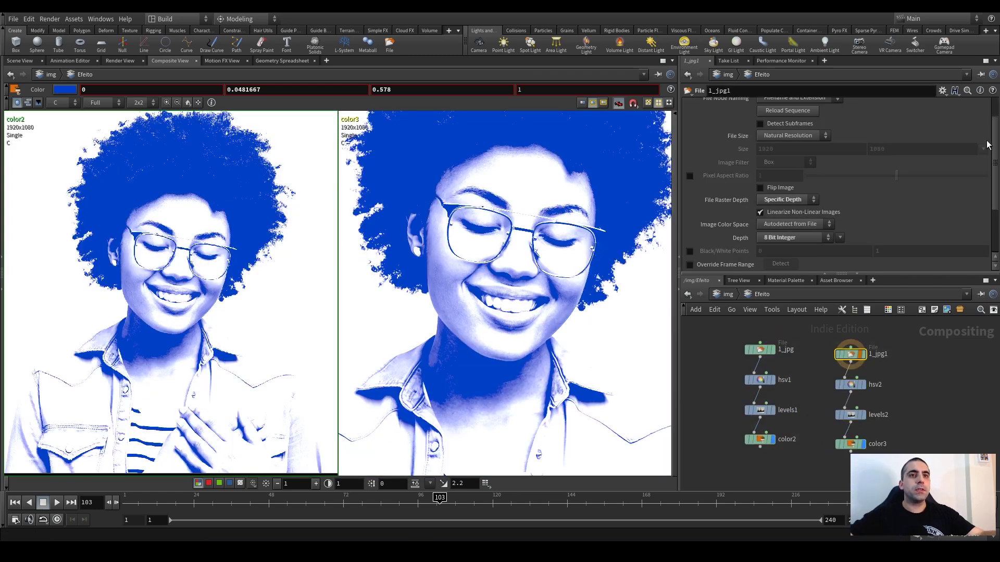
{"action": "scroll", "coordinate": [996, 130], "scroll_direction": "up", "scroll_amount": 1}
{"action": "left_click", "coordinate": [969, 115]}
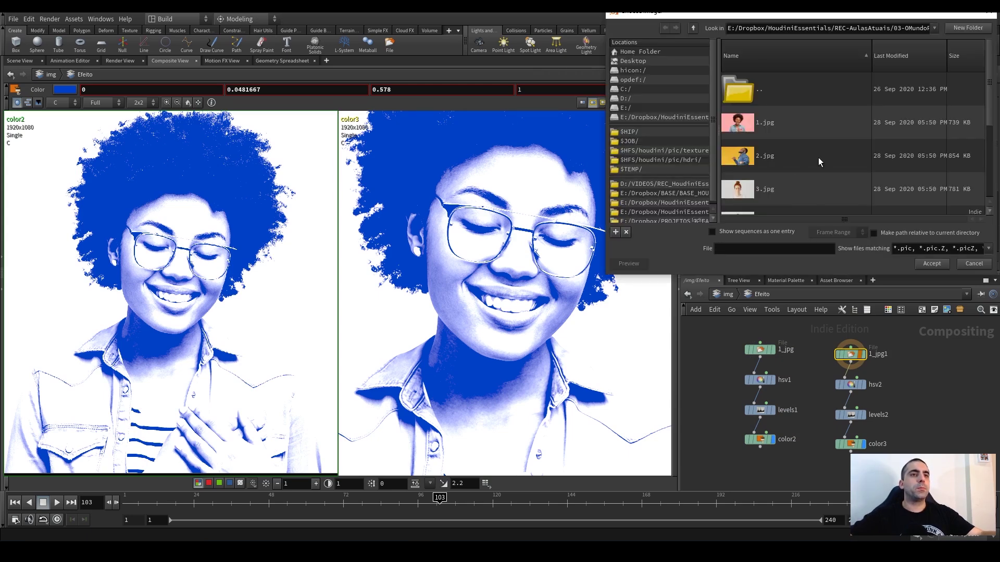
{"action": "double_click", "coordinate": [790, 158]}
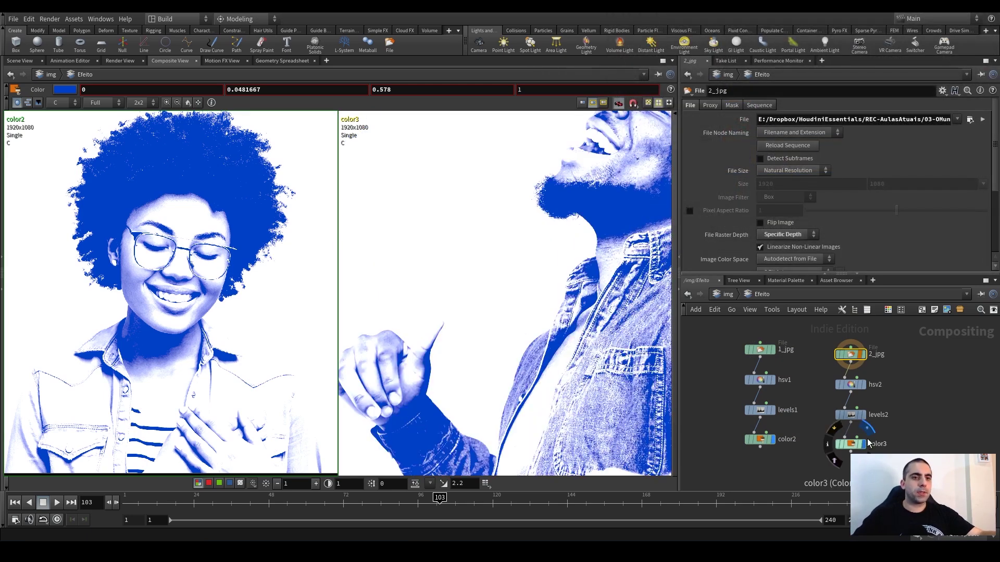
Display only the output of color3 and fit the whole image of the man in the viewer.
{"action": "left_click", "coordinate": [867, 431]}
{"action": "scroll", "coordinate": [483, 300], "scroll_direction": "down", "scroll_amount": 5}
{"action": "middle_click_drag", "start_coordinate": [483, 299], "coordinate": [418, 294]}
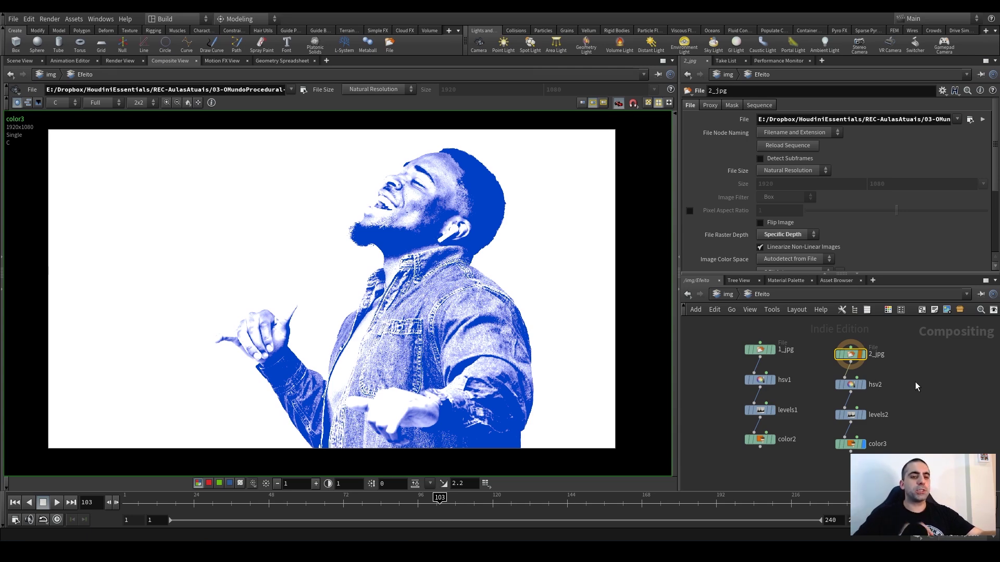
Switch to After Effects, open the Mosaico composition and reveal the Position property of the topmost 1.jpg layer.
{"action": "key", "text": "alt+Tab"}
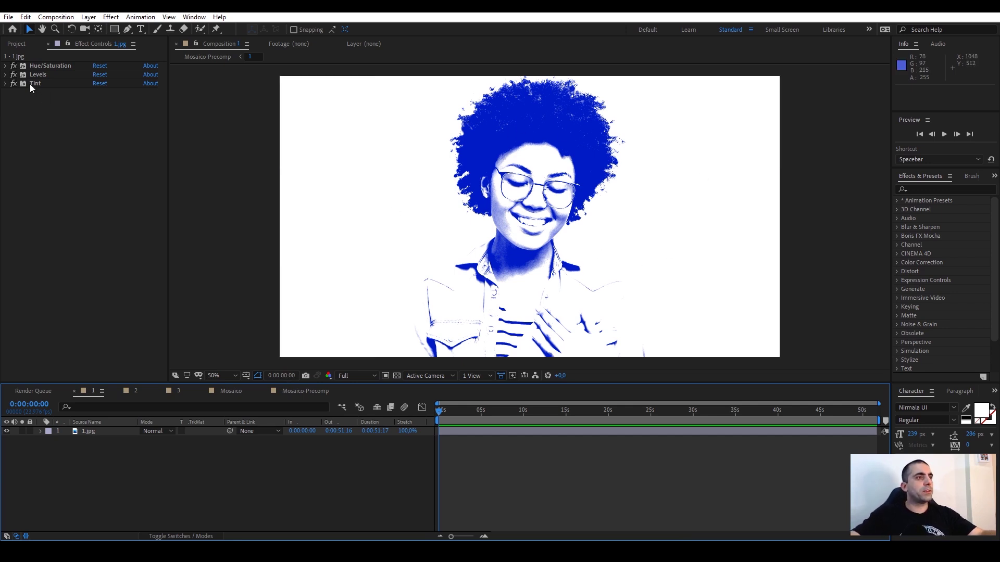
{"action": "left_click", "coordinate": [233, 390]}
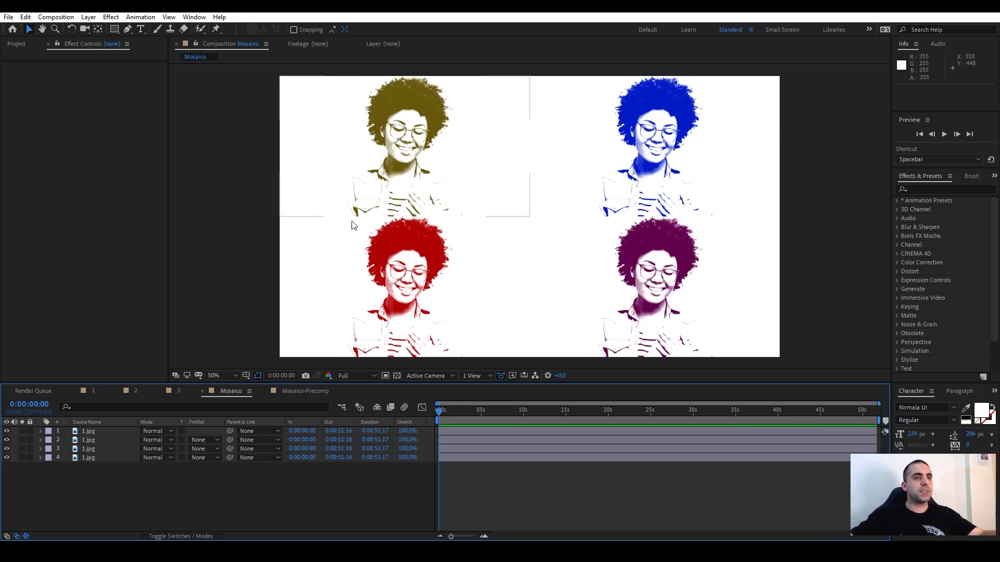
{"action": "left_click", "coordinate": [86, 431]}
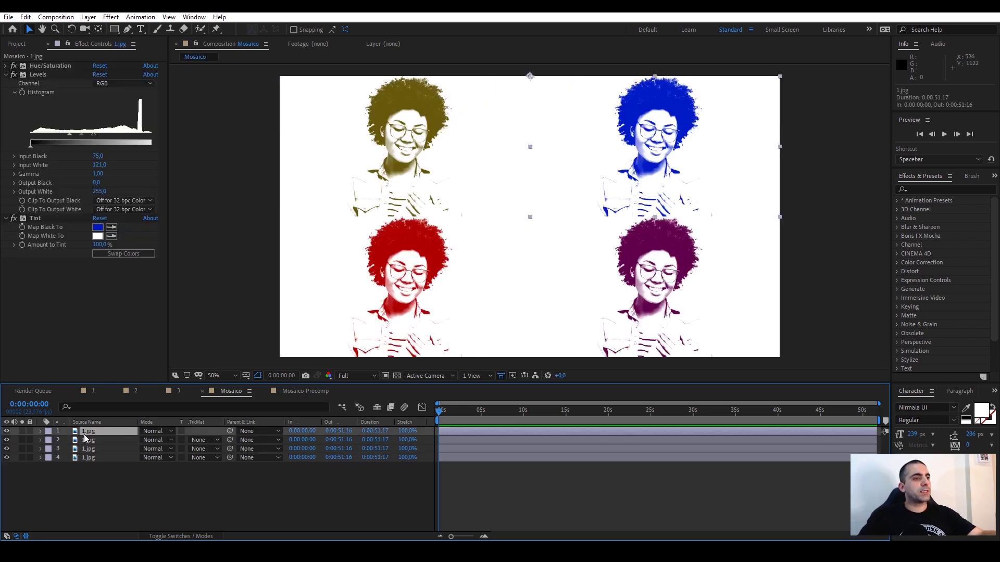
{"action": "left_click", "coordinate": [97, 489]}
{"action": "left_click", "coordinate": [87, 432]}
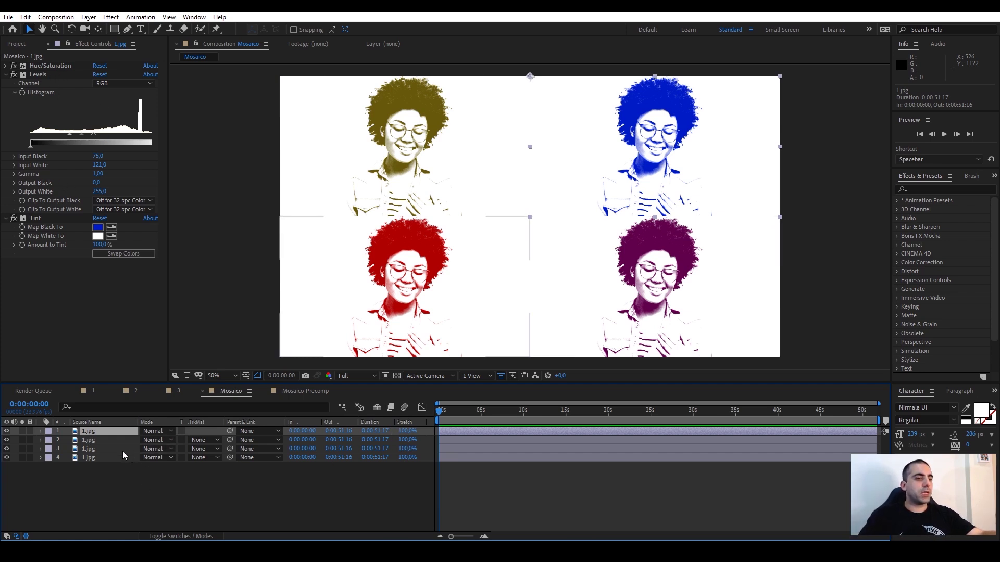
{"action": "key", "text": "p"}
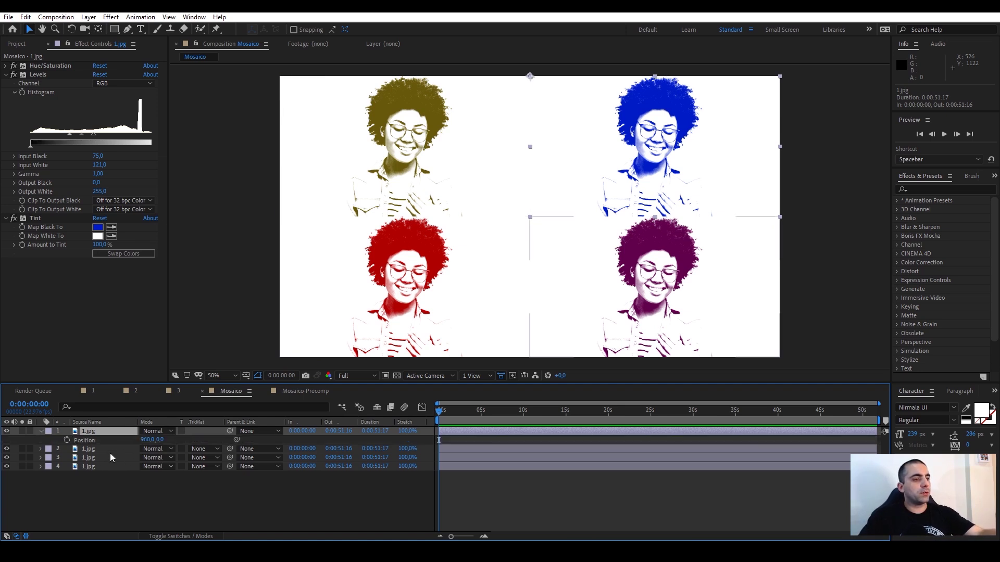
Expand the transform properties of the topmost 1.jpg layer in Mosaico and raise its Levels Input White to 140.
{"action": "key", "text": "s"}
{"action": "left_click", "coordinate": [41, 431]}
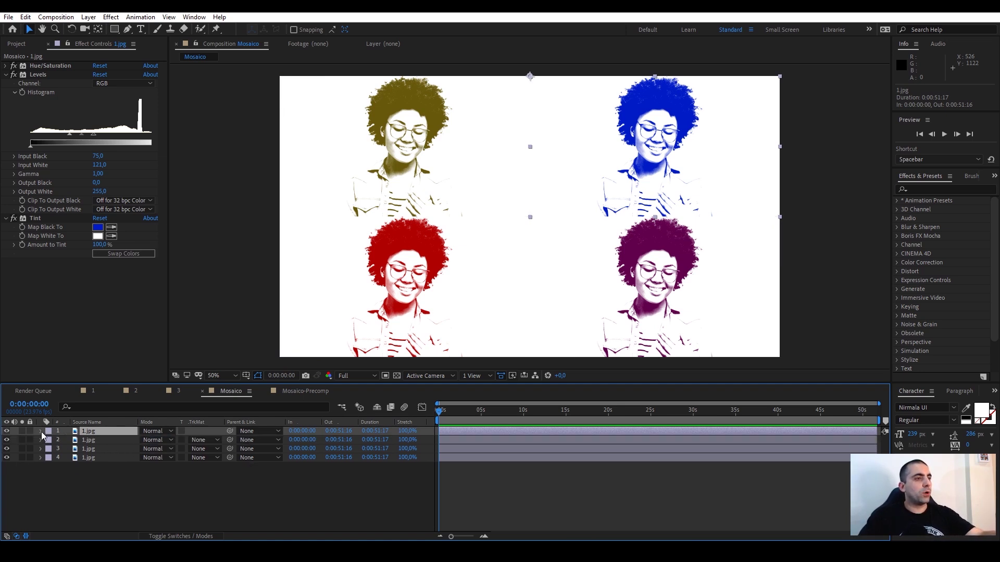
{"action": "left_click", "coordinate": [42, 432]}
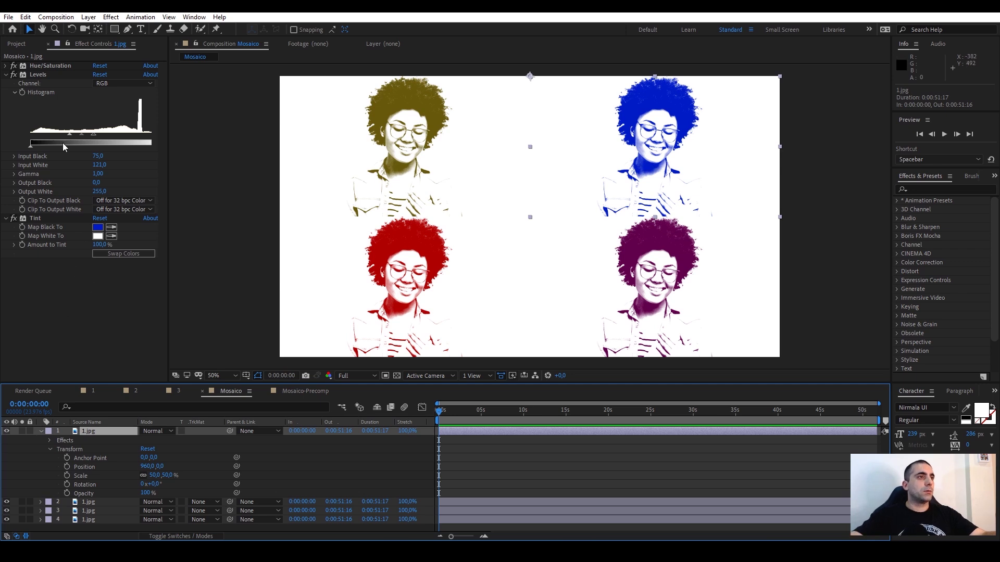
{"action": "left_click_drag", "start_coordinate": [94, 140], "coordinate": [103, 140]}
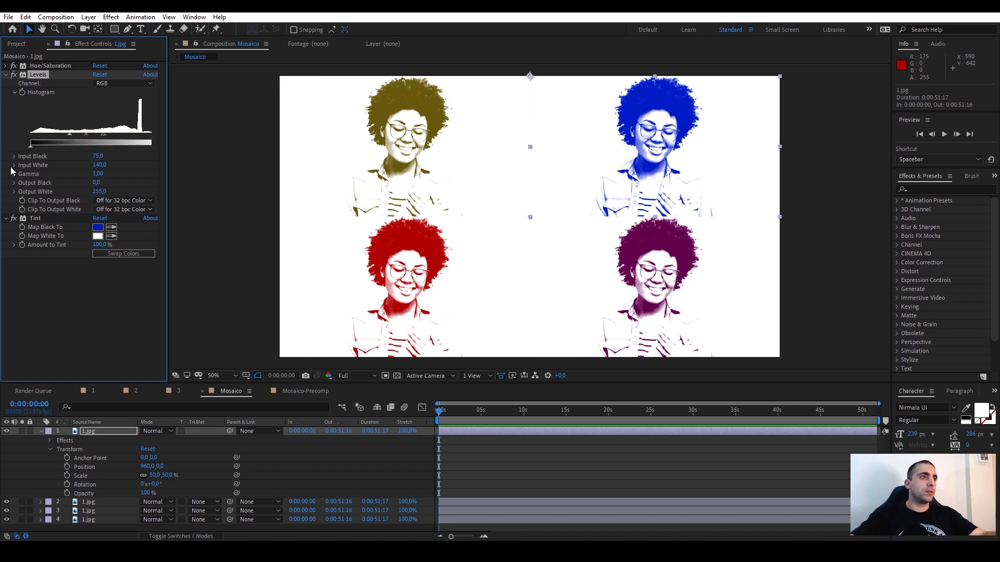
Copy the adjusted Levels effect to the other three 1.jpg layers in Mosaico and reselect the topmost layer.
{"action": "left_click_drag", "start_coordinate": [35, 77], "coordinate": [32, 94]}
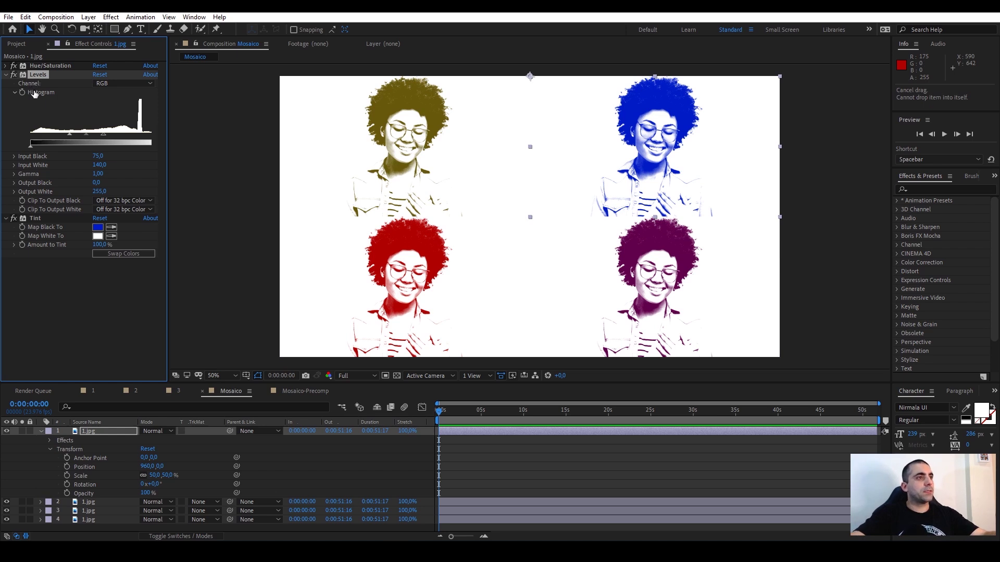
{"action": "left_click", "coordinate": [81, 502]}
{"action": "left_click", "coordinate": [92, 518], "text": "shift"}
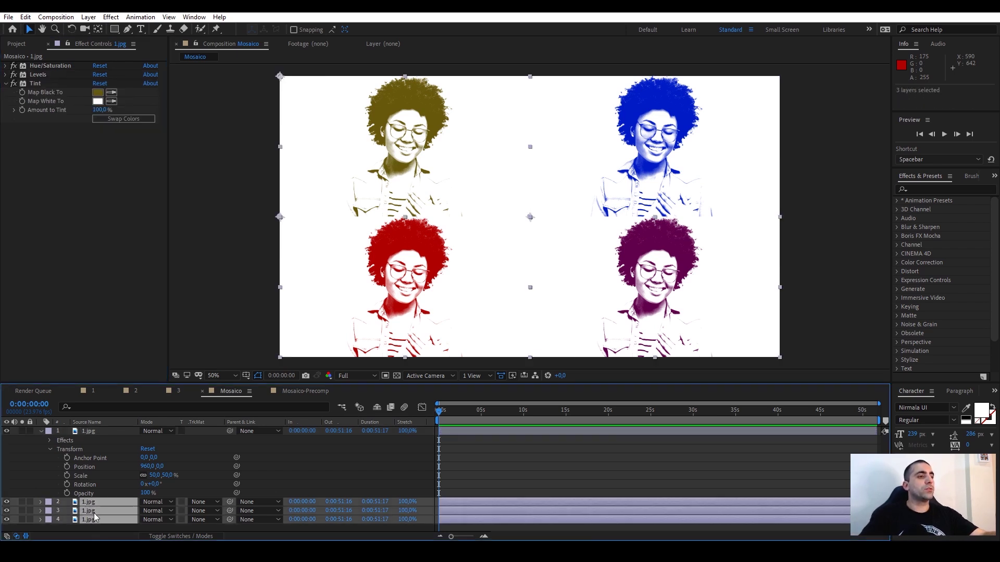
{"action": "key", "text": "ctrl+v"}
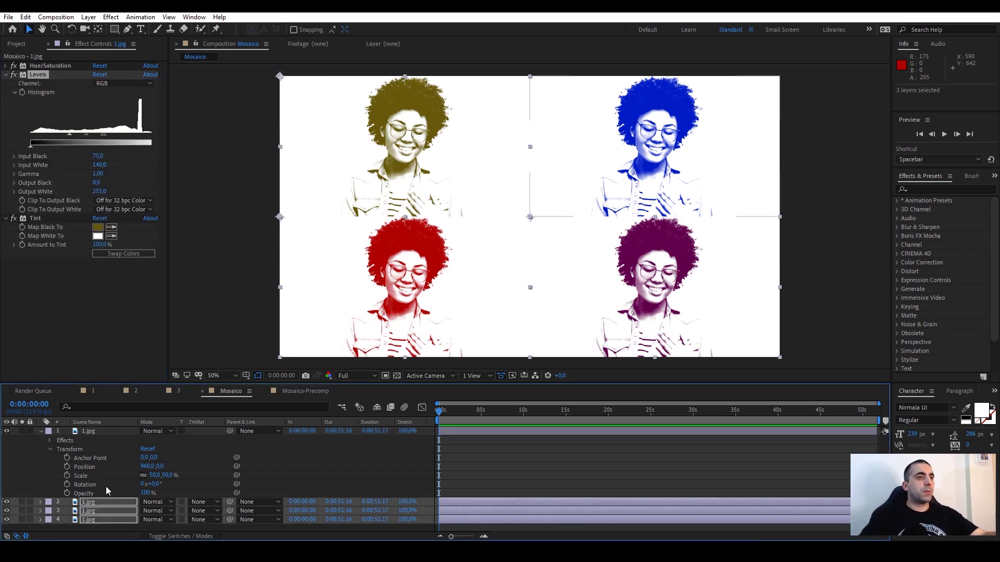
{"action": "left_click", "coordinate": [89, 433]}
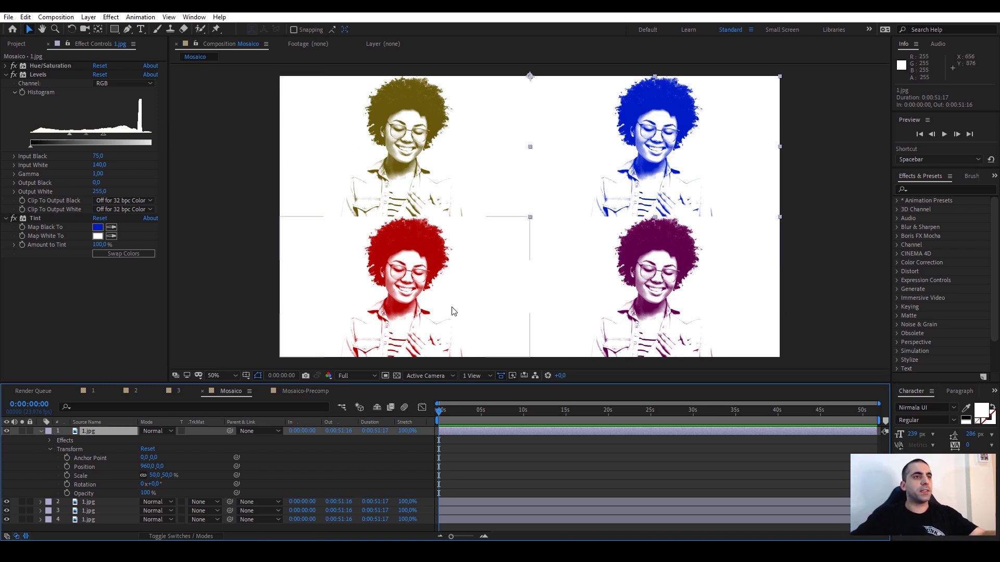
Open the Mosaico-Precomp composition and examine the Tint effect on each of its four layers in turn.
{"action": "left_click", "coordinate": [303, 391]}
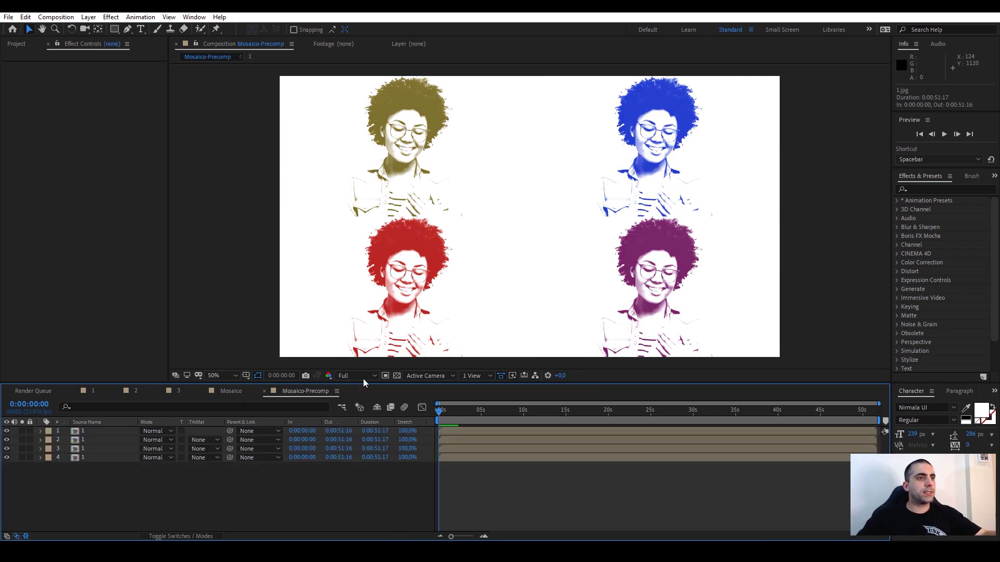
{"action": "left_click", "coordinate": [87, 434]}
{"action": "left_click", "coordinate": [86, 440]}
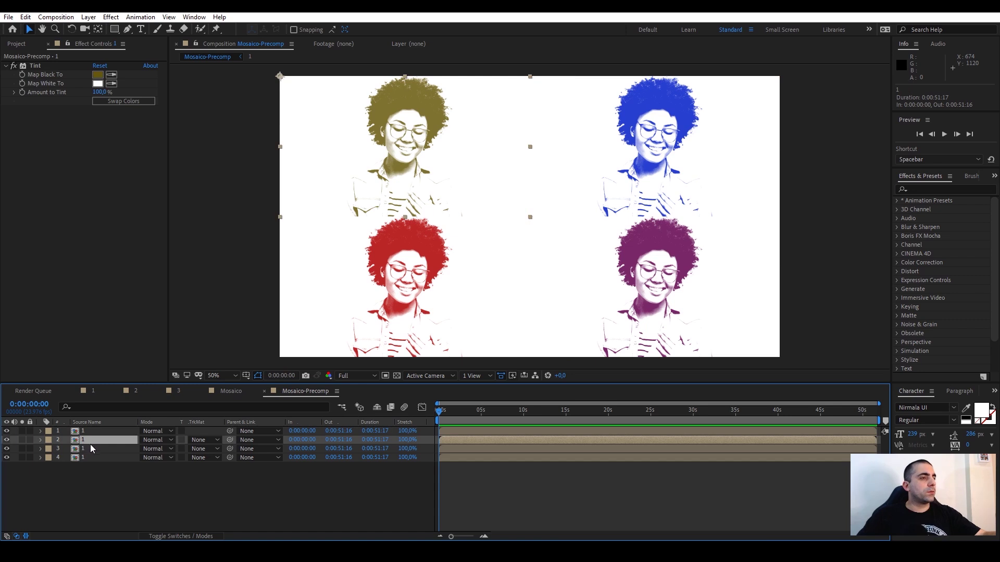
{"action": "left_click", "coordinate": [89, 448]}
{"action": "left_click", "coordinate": [89, 458]}
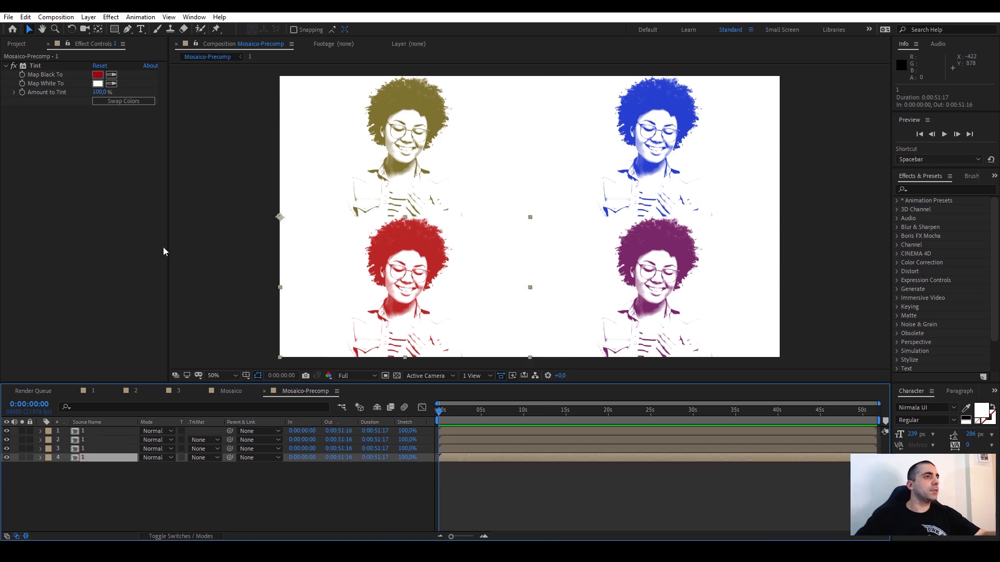
{"action": "left_click", "coordinate": [86, 430]}
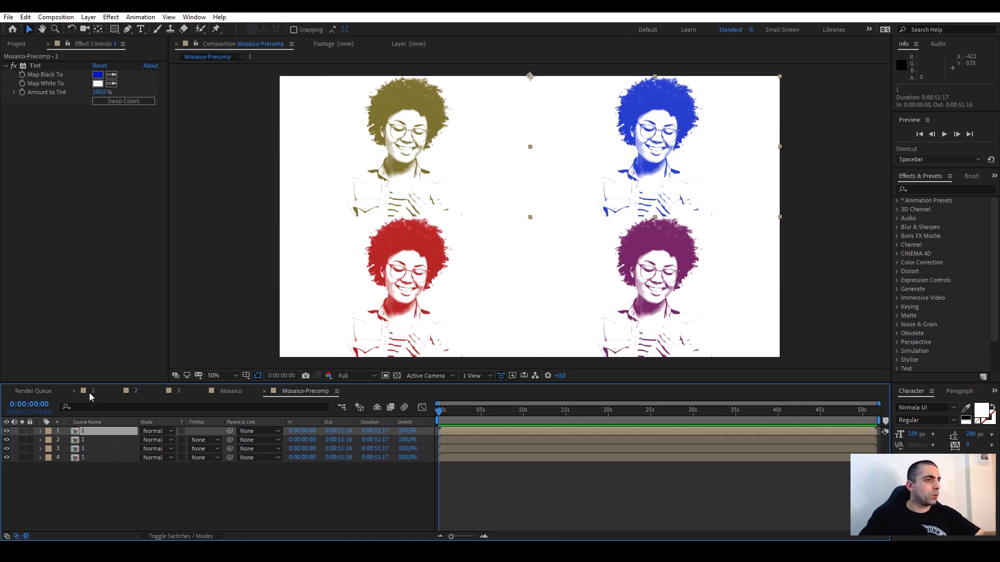
Turn off the Tint effect on the 1.jpg layer in composition 1 and go back to Mosaico-Precomp.
{"action": "left_click", "coordinate": [92, 392]}
{"action": "left_click", "coordinate": [91, 431]}
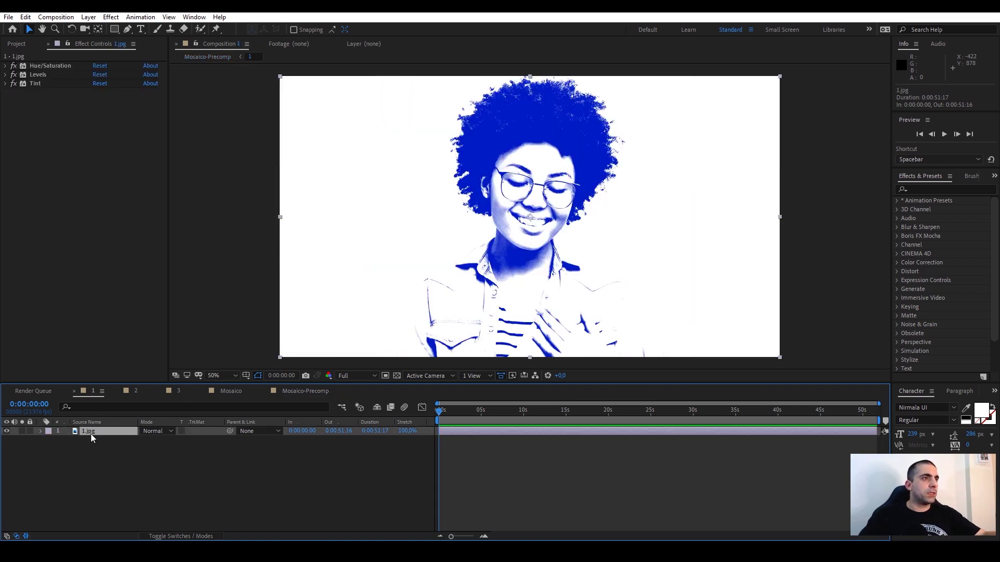
{"action": "left_click", "coordinate": [14, 83]}
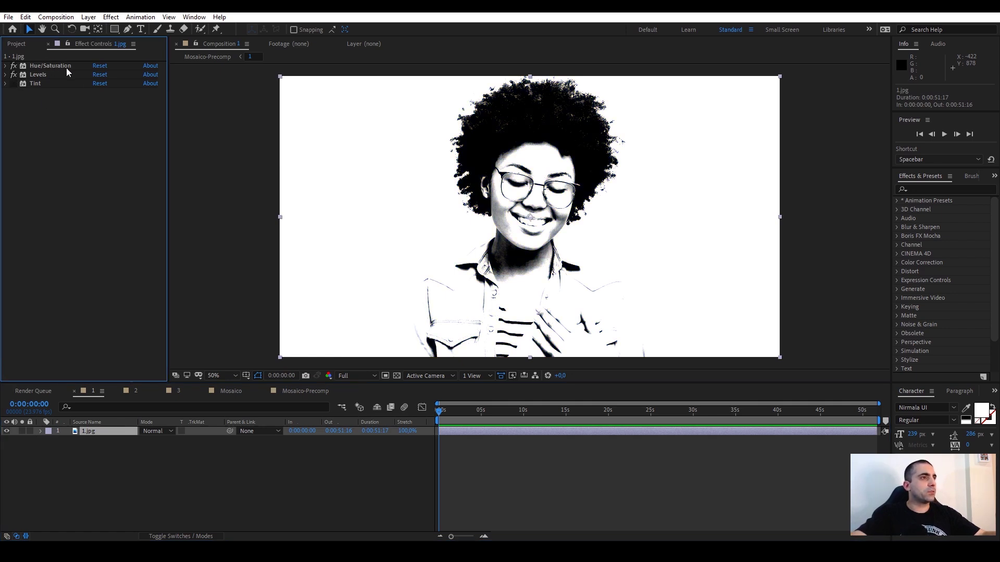
{"action": "left_click", "coordinate": [303, 394]}
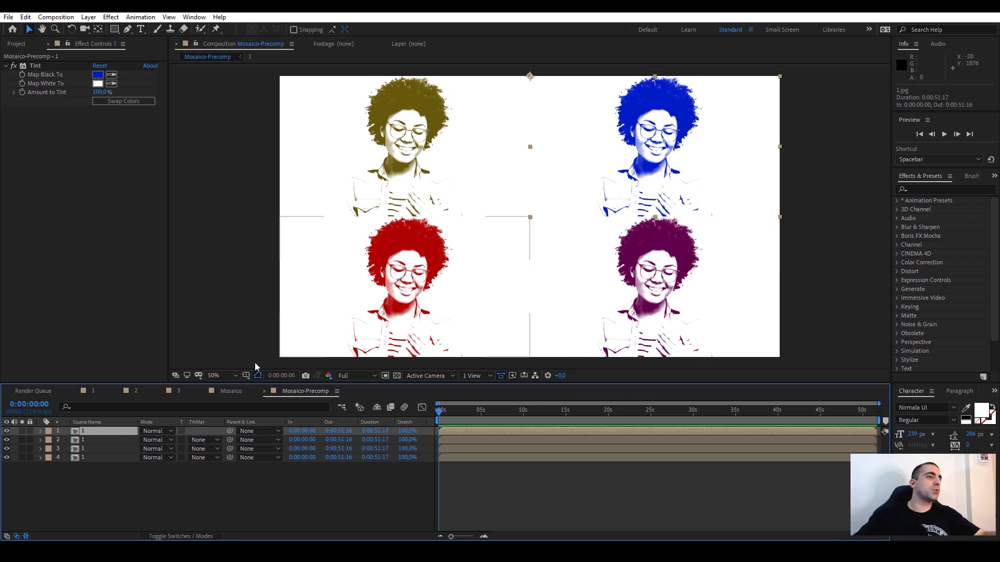
In composition 1, raise the Levels Input White of 1.jpg to 153 and finally to 167, checking Mosaico-Precomp after each change.
{"action": "left_click", "coordinate": [92, 393]}
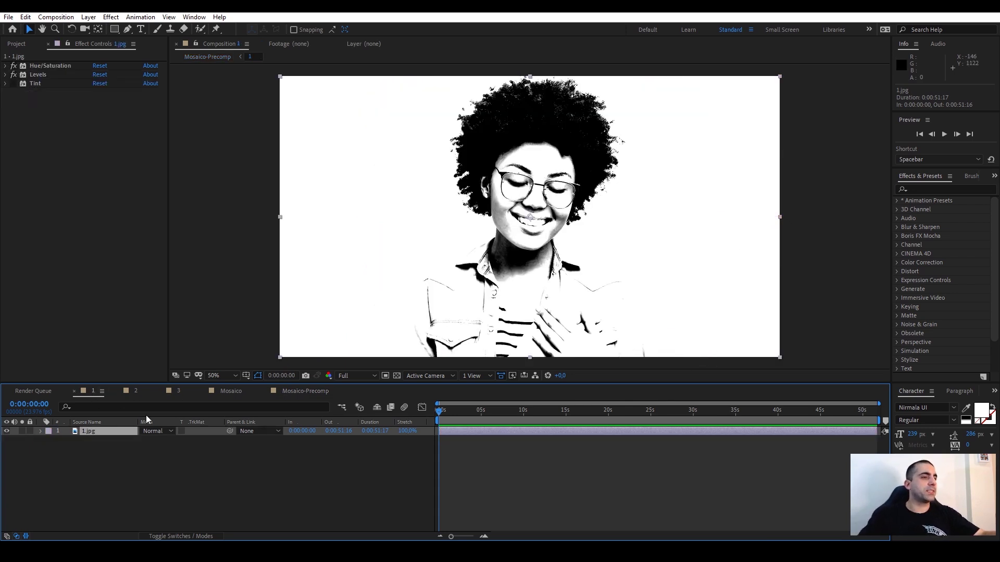
{"action": "left_click", "coordinate": [6, 74]}
{"action": "left_click_drag", "start_coordinate": [95, 138], "coordinate": [110, 140]}
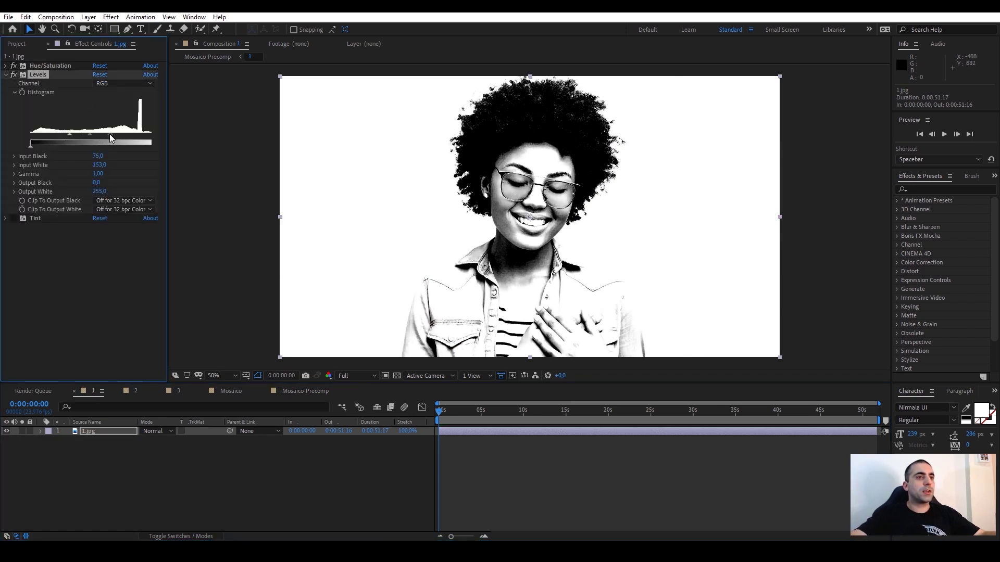
{"action": "left_click", "coordinate": [306, 391]}
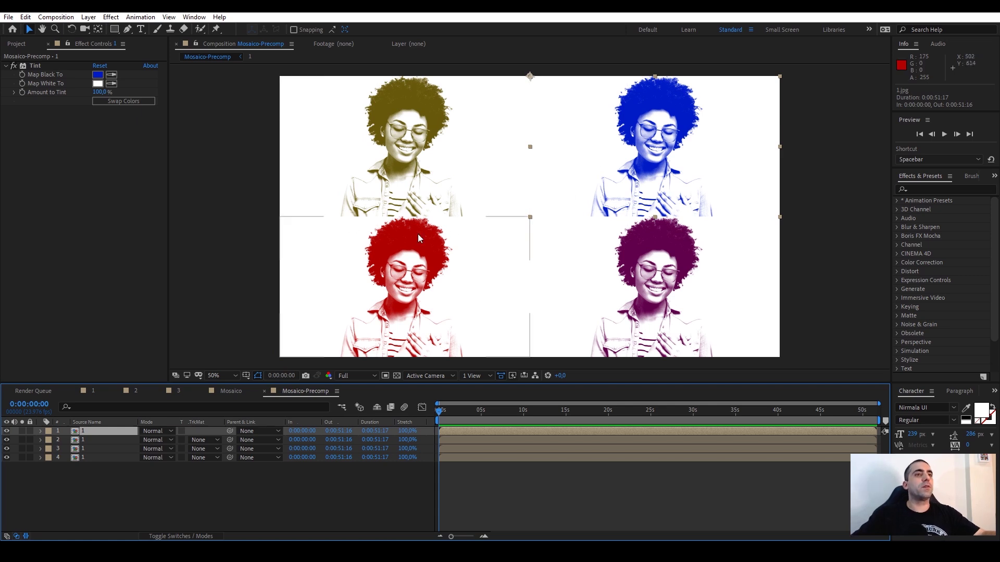
{"action": "left_click", "coordinate": [90, 393]}
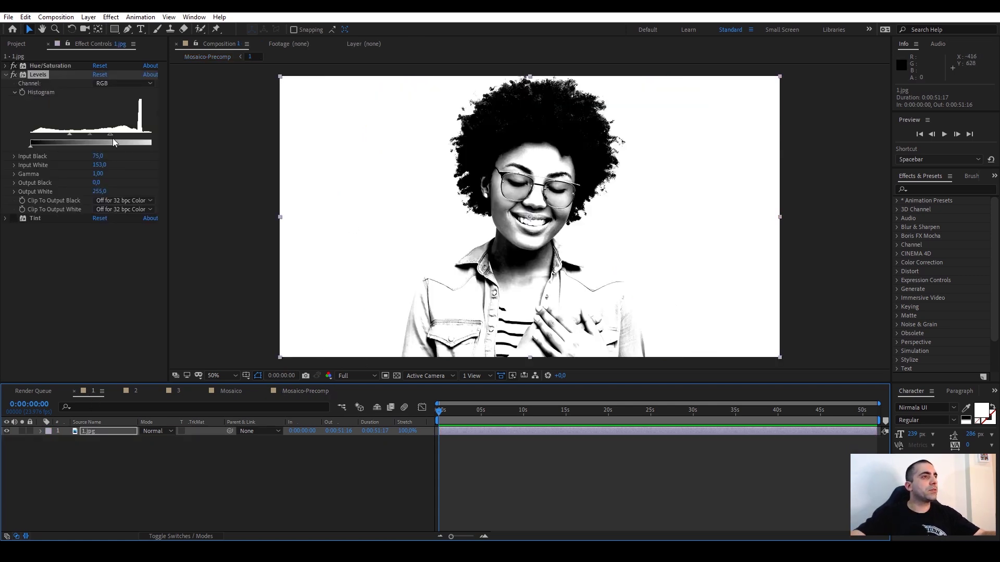
{"action": "left_click_drag", "start_coordinate": [111, 136], "coordinate": [116, 136]}
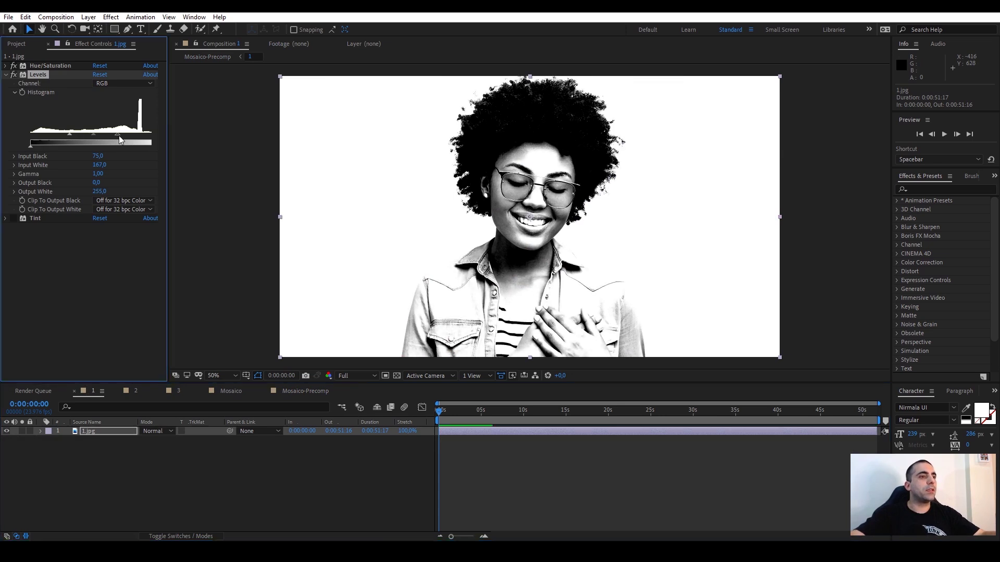
{"action": "left_click", "coordinate": [294, 393]}
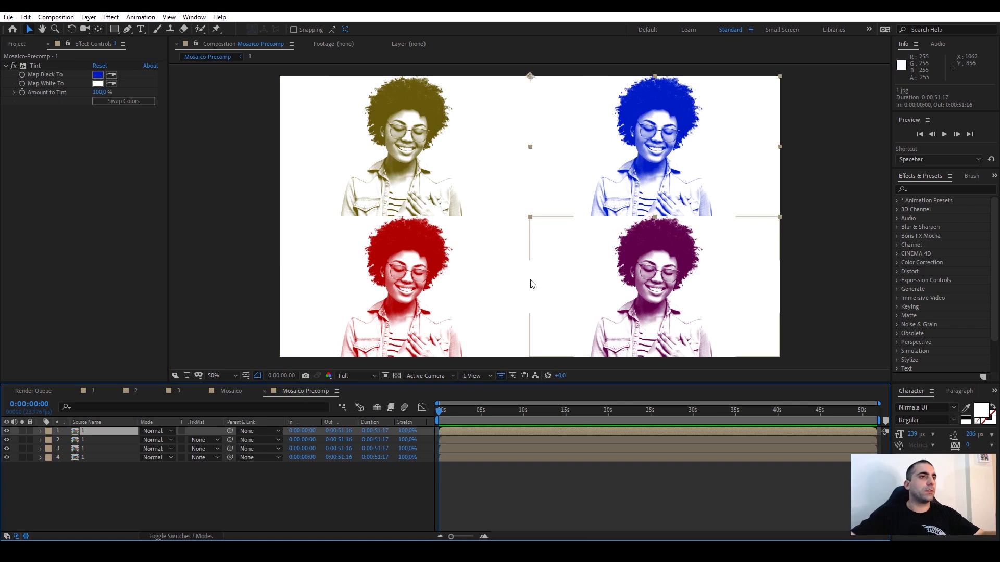
Open the source composition of Mosaico-Precomp's topmost layer, deselect its 1.jpg layer and return to Mosaico-Precomp.
{"action": "double_click", "coordinate": [107, 436]}
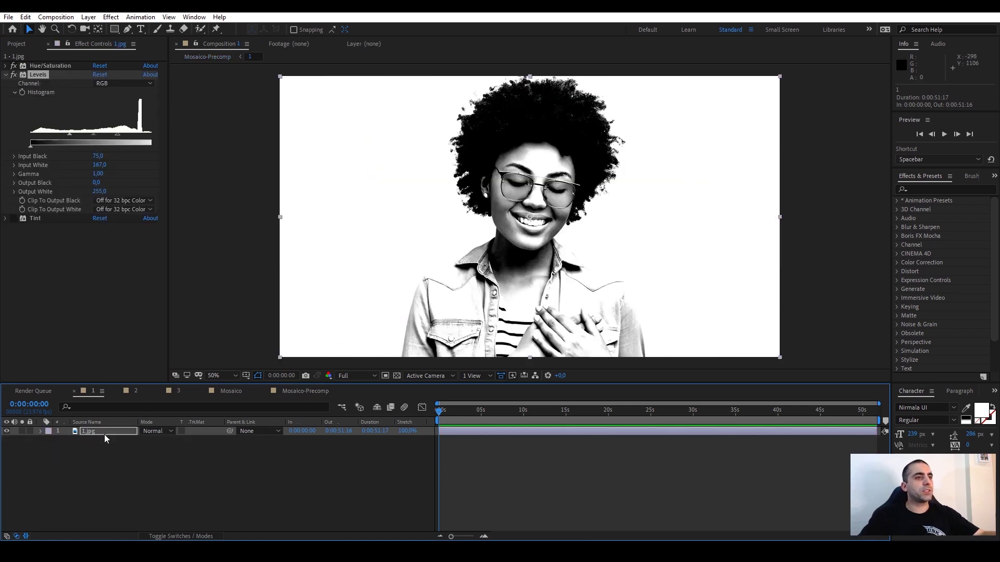
{"action": "left_click", "coordinate": [101, 466]}
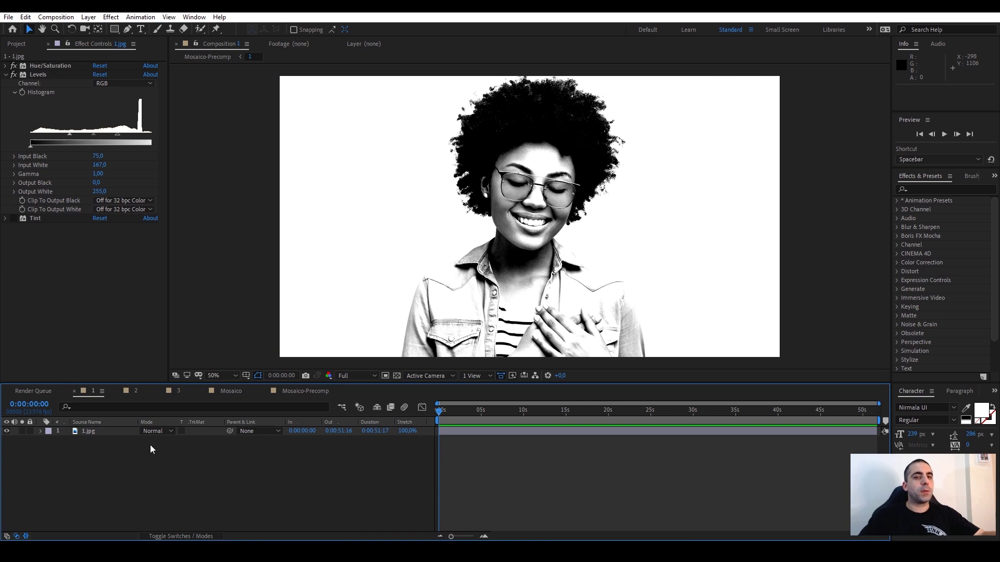
{"action": "left_click", "coordinate": [303, 392]}
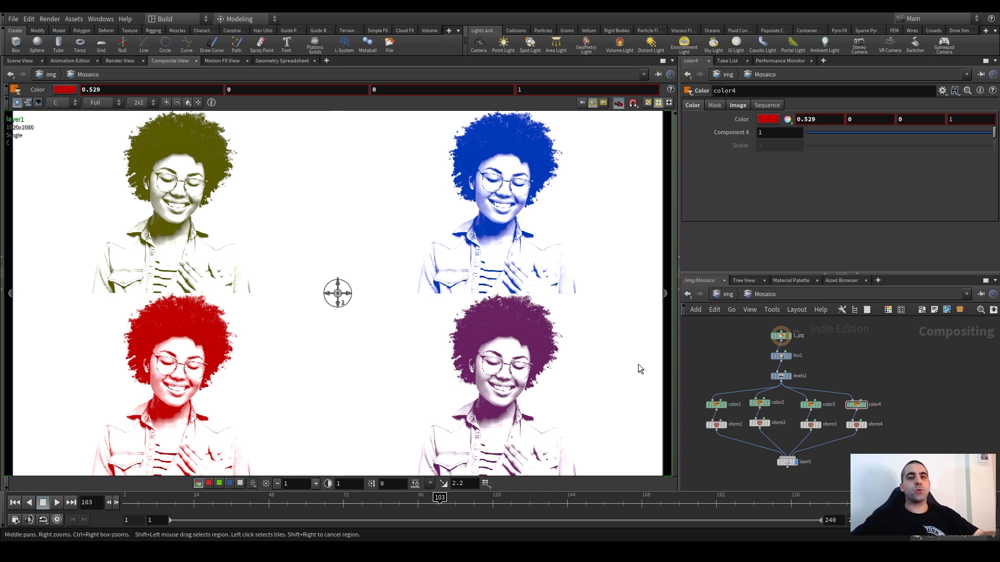
{"action": "middle_click_drag", "start_coordinate": [742, 349], "coordinate": [715, 363]}
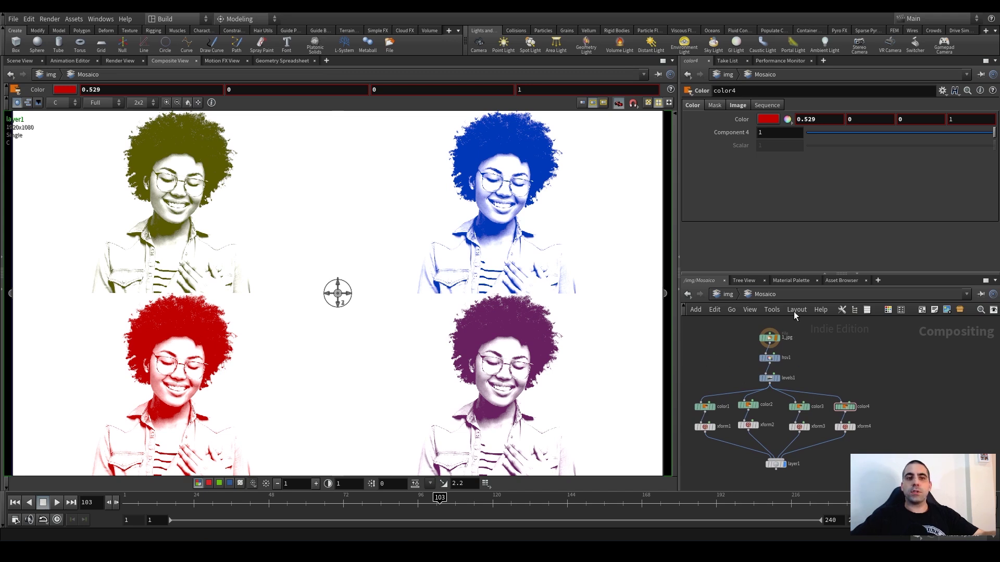
{"action": "middle_click_drag", "start_coordinate": [720, 366], "coordinate": [720, 363]}
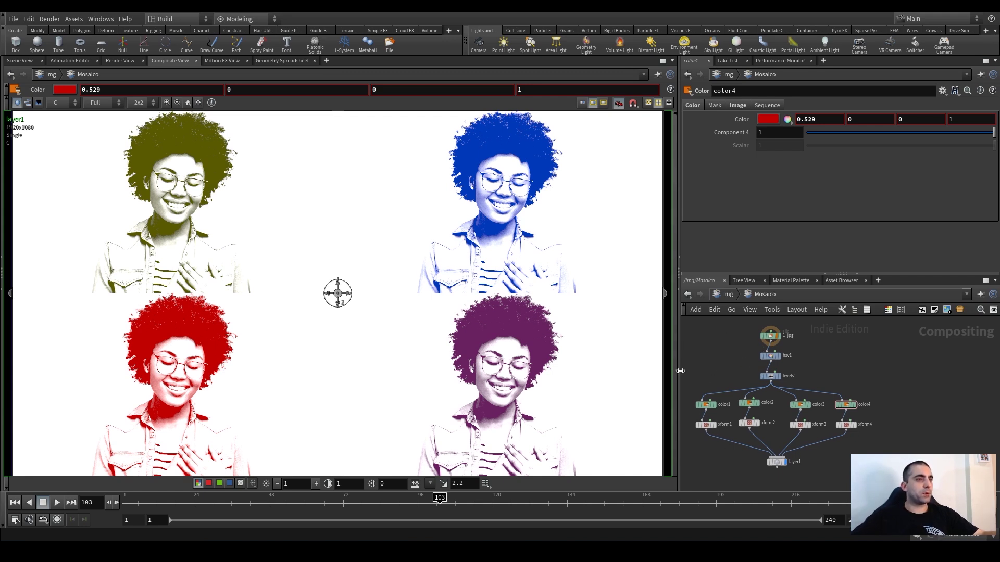
{"action": "middle_click_drag", "start_coordinate": [728, 376], "coordinate": [718, 371]}
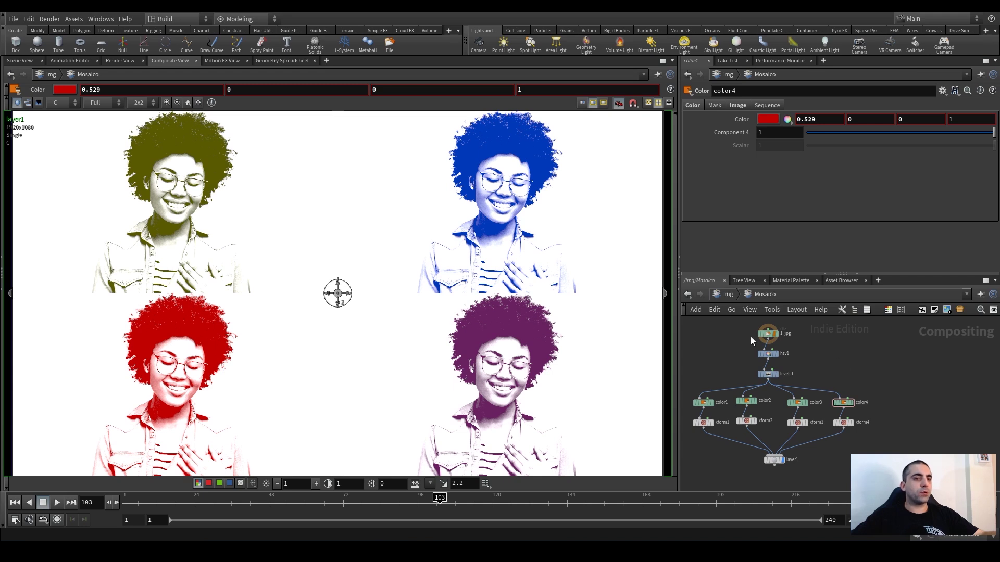
{"action": "middle_click_drag", "start_coordinate": [727, 361], "coordinate": [721, 359]}
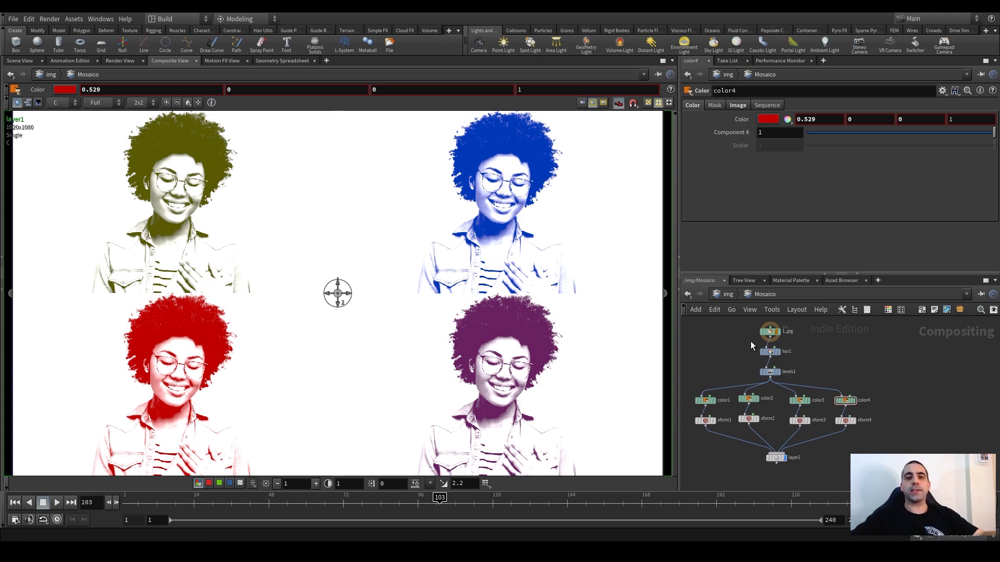
{"action": "mouse_move", "coordinate": [731, 355]}
{"action": "middle_mouse_down"}
{"action": "mouse_move", "coordinate": [743, 359]}
{"action": "mouse_move", "coordinate": [722, 366]}
{"action": "middle_mouse_up"}
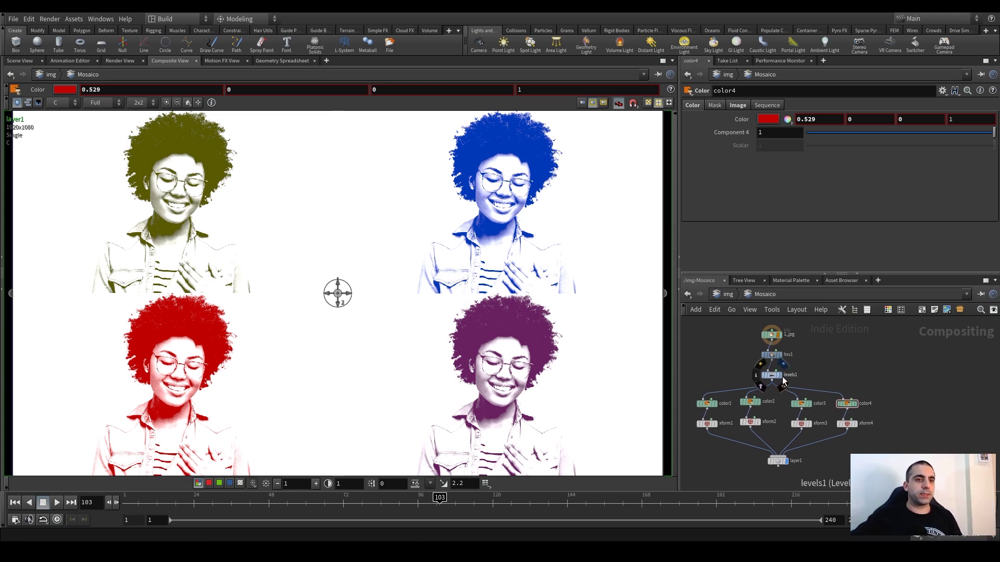
In Houdini's Mosaico network, display the output of levels1 and examine the parameters of hsv1 and levels1.
{"action": "left_click", "coordinate": [787, 367]}
{"action": "left_click", "coordinate": [770, 360]}
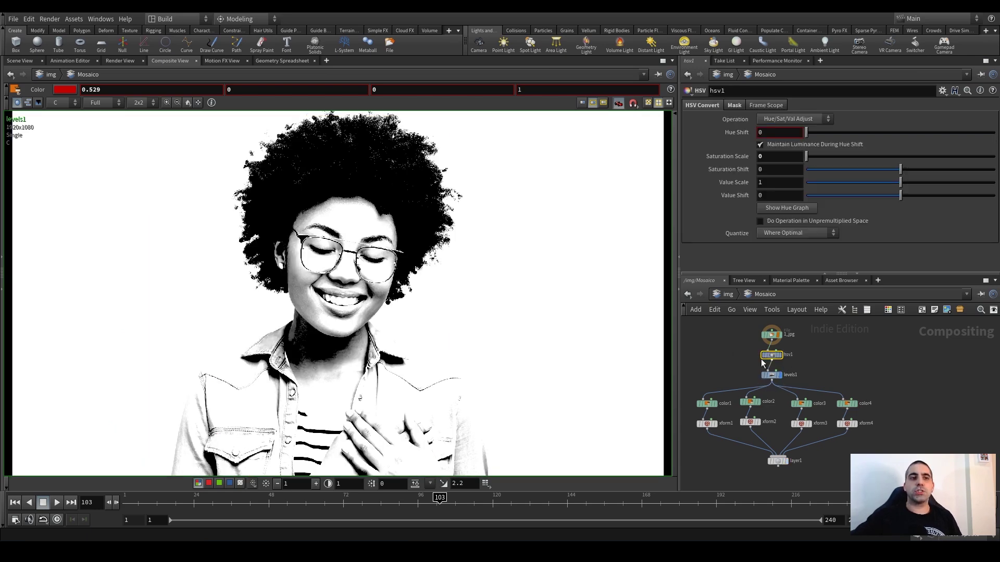
{"action": "left_click", "coordinate": [772, 375]}
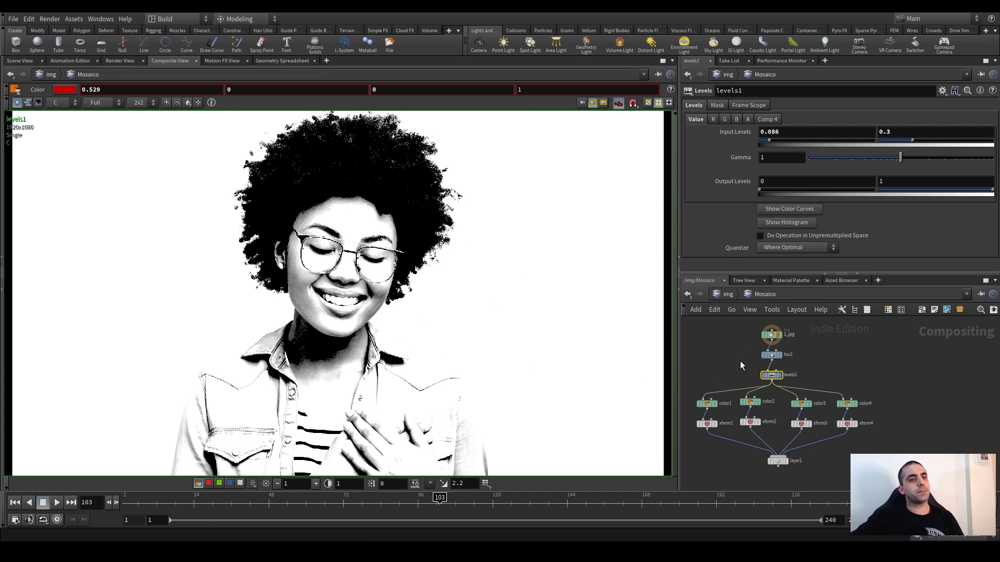
Display the outputs of color1, xform1, xform2, xform3 and xform4 in turn, ending with the combined layer1 output.
{"action": "scroll", "coordinate": [739, 375], "scroll_direction": "up", "scroll_amount": 2}
{"action": "middle_click_drag", "start_coordinate": [736, 373], "coordinate": [744, 356]}
{"action": "scroll", "coordinate": [745, 355], "scroll_direction": "down", "scroll_amount": 3}
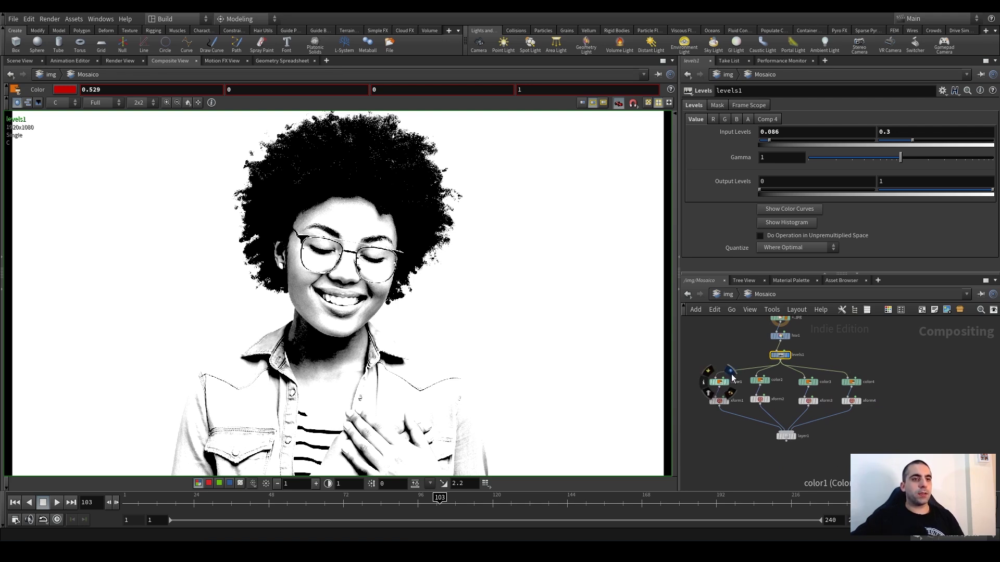
{"action": "left_click", "coordinate": [730, 372]}
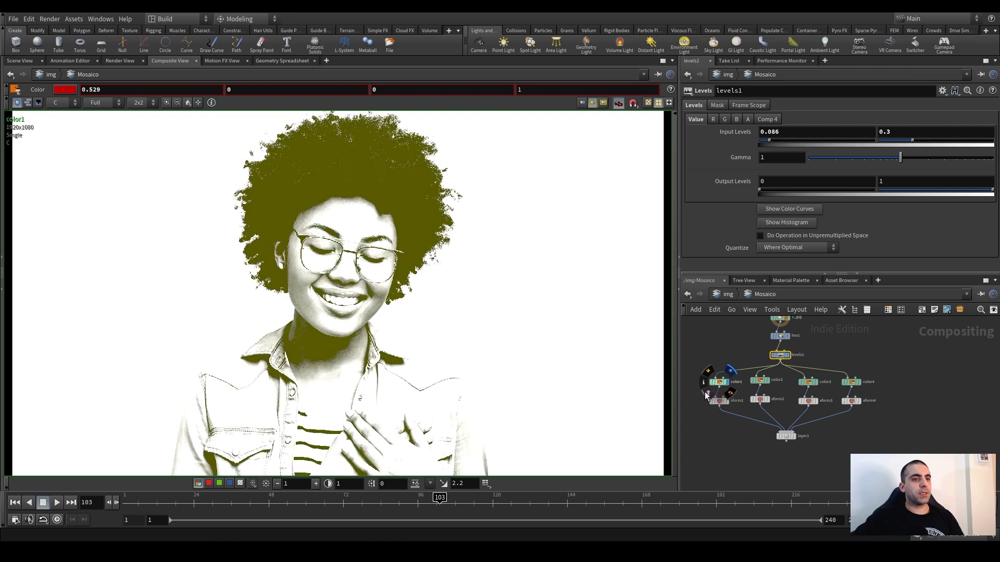
{"action": "left_click", "coordinate": [714, 397]}
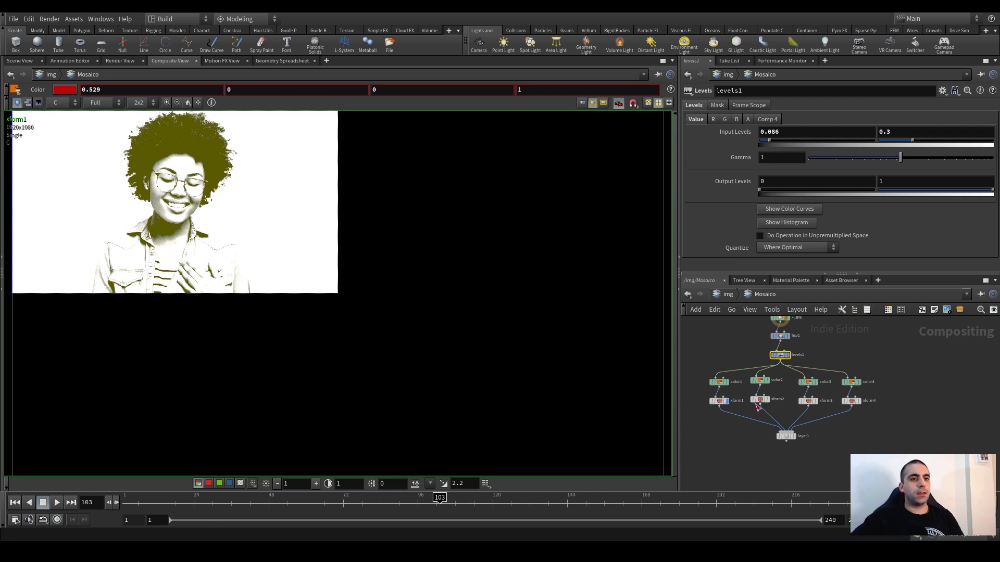
{"action": "left_click", "coordinate": [772, 394]}
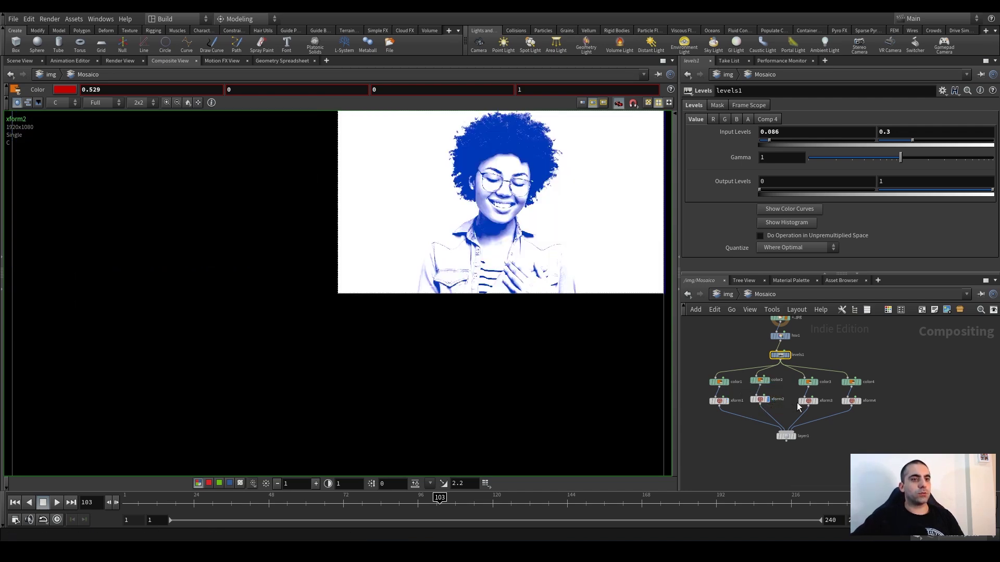
{"action": "left_click", "coordinate": [824, 397]}
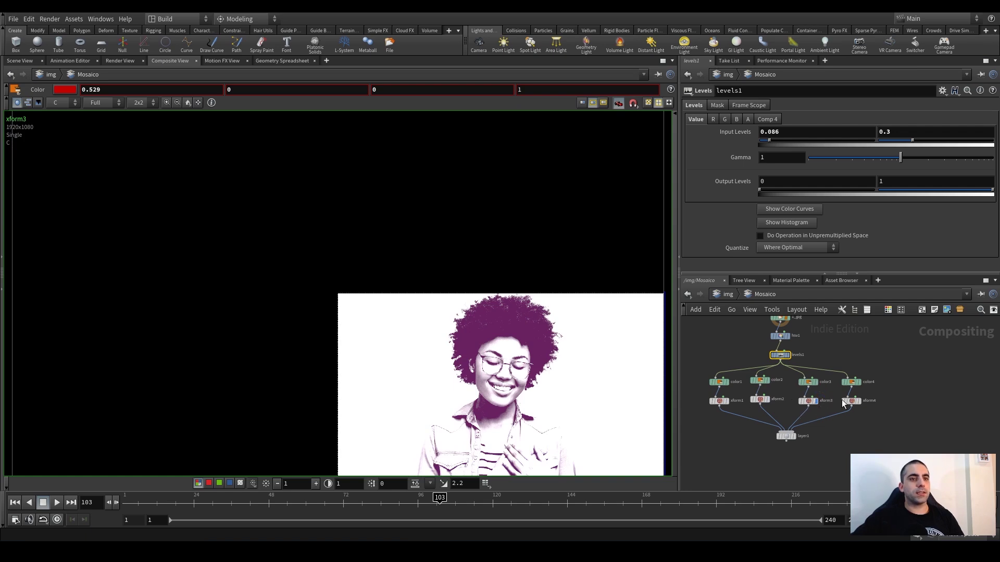
{"action": "left_click", "coordinate": [860, 398]}
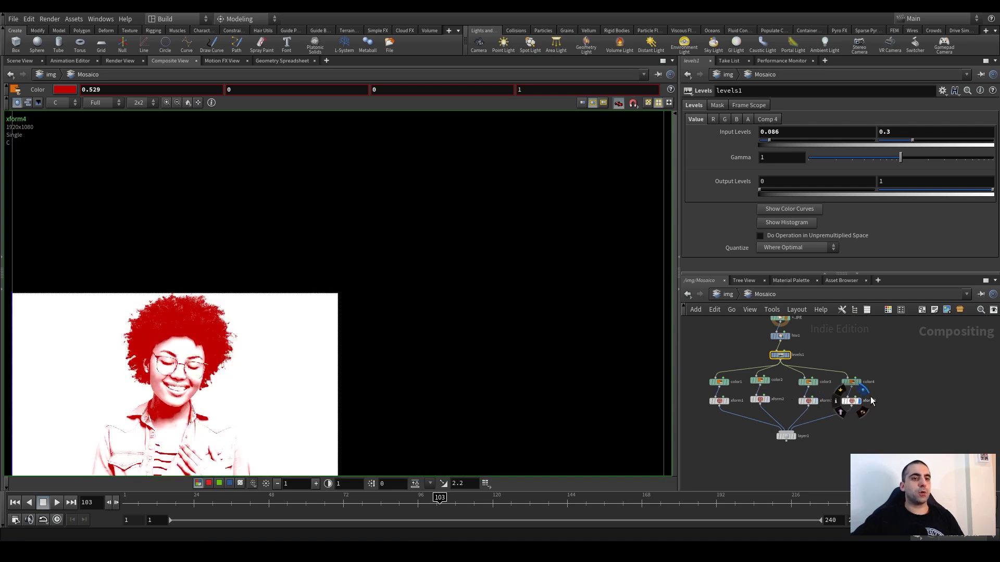
{"action": "left_click", "coordinate": [797, 435]}
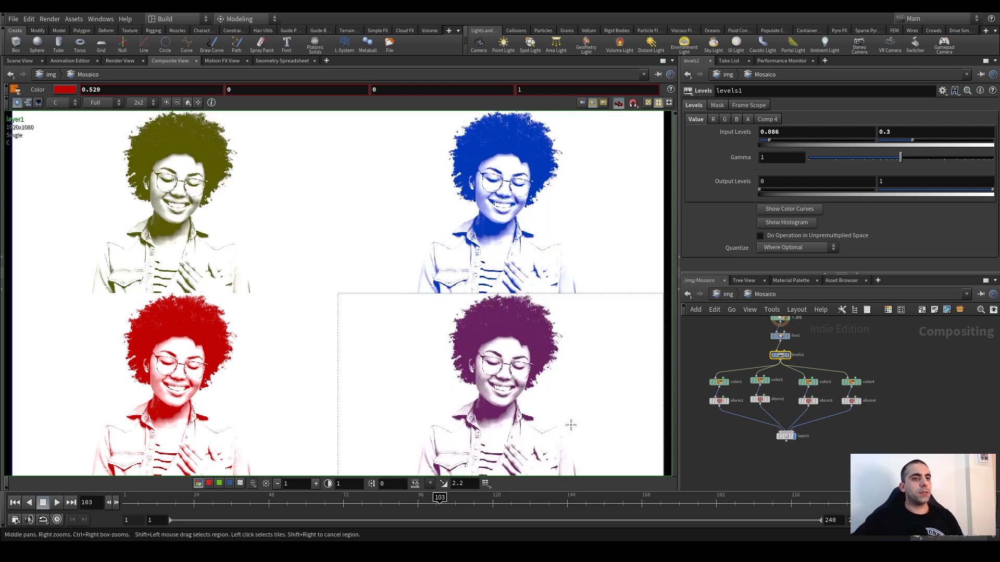
Select the shared hsv1 and levels1 nodes, repeat the selection with the source image node included, and clear it.
{"action": "middle_click_drag", "start_coordinate": [730, 335], "coordinate": [714, 358]}
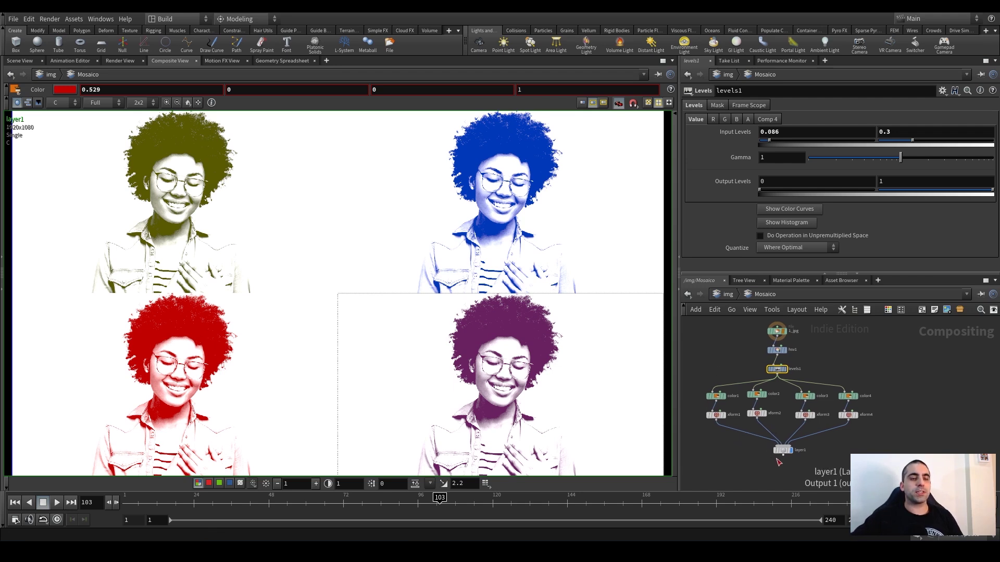
{"action": "left_click_drag", "start_coordinate": [754, 339], "coordinate": [793, 381]}
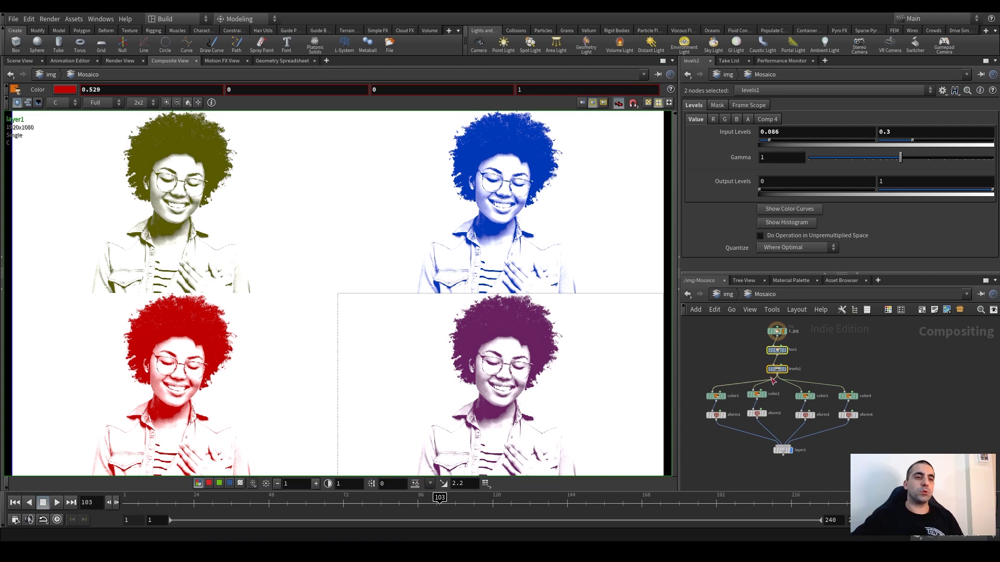
{"action": "left_click", "coordinate": [735, 358]}
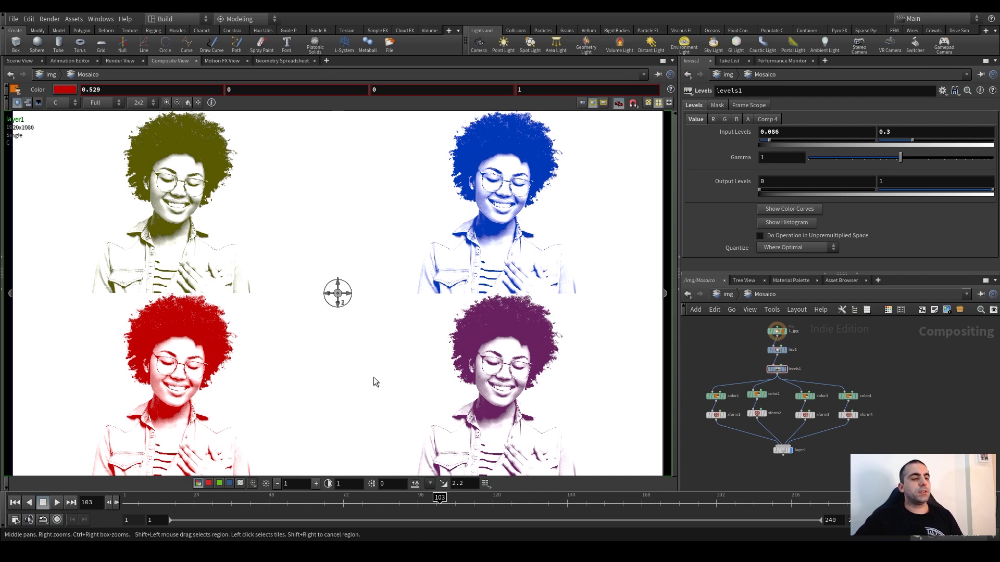
{"action": "middle_click_drag", "start_coordinate": [729, 358], "coordinate": [730, 365]}
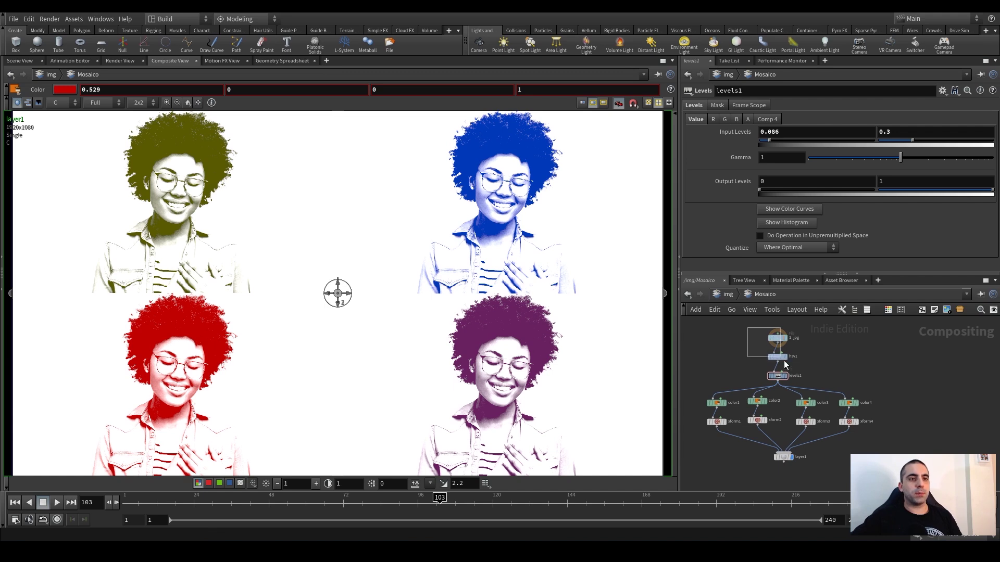
{"action": "left_click_drag", "start_coordinate": [773, 351], "coordinate": [807, 385]}
{"action": "scroll", "coordinate": [806, 381], "scroll_direction": "up", "scroll_amount": 2}
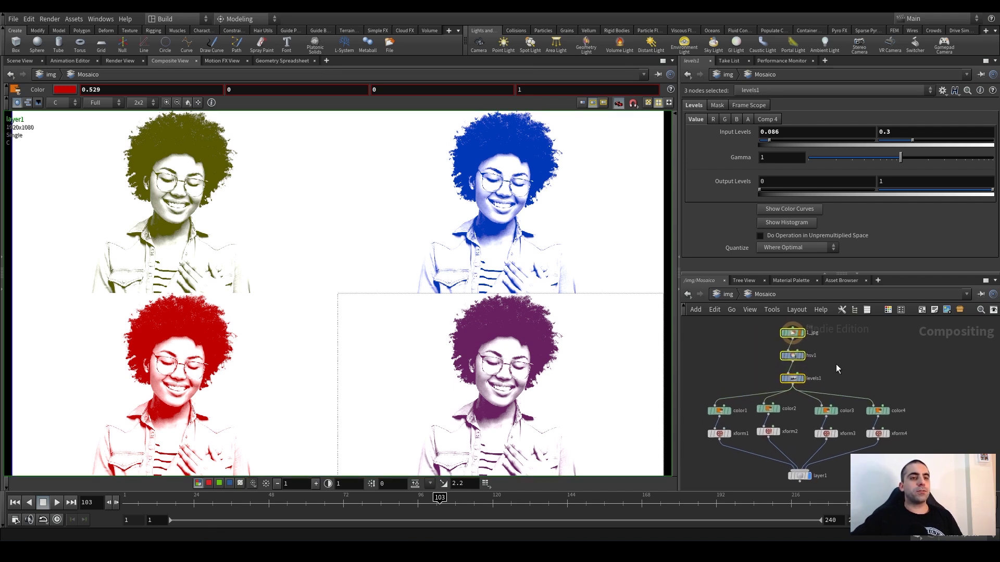
{"action": "scroll", "coordinate": [836, 361], "scroll_direction": "down", "scroll_amount": 1}
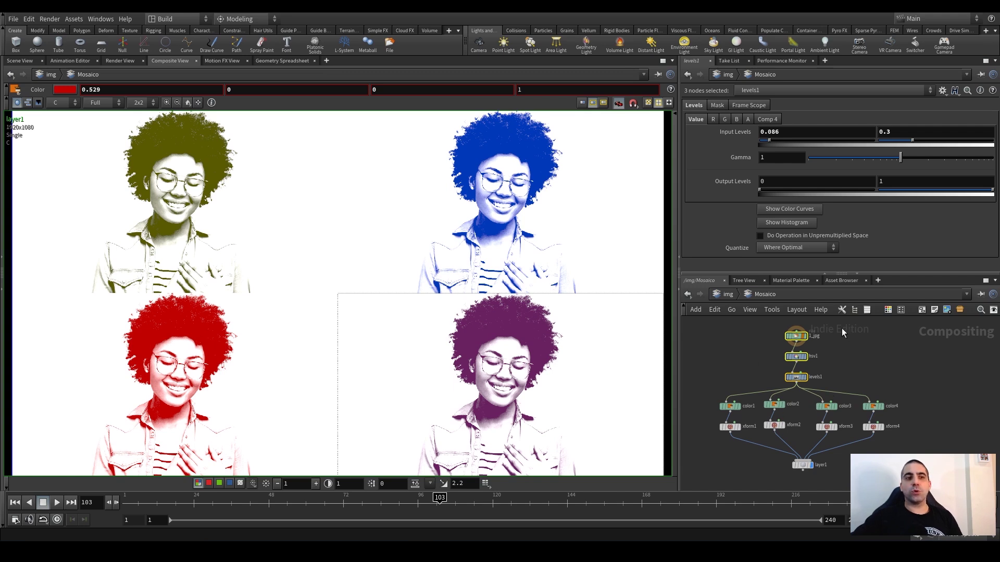
{"action": "left_click", "coordinate": [786, 363]}
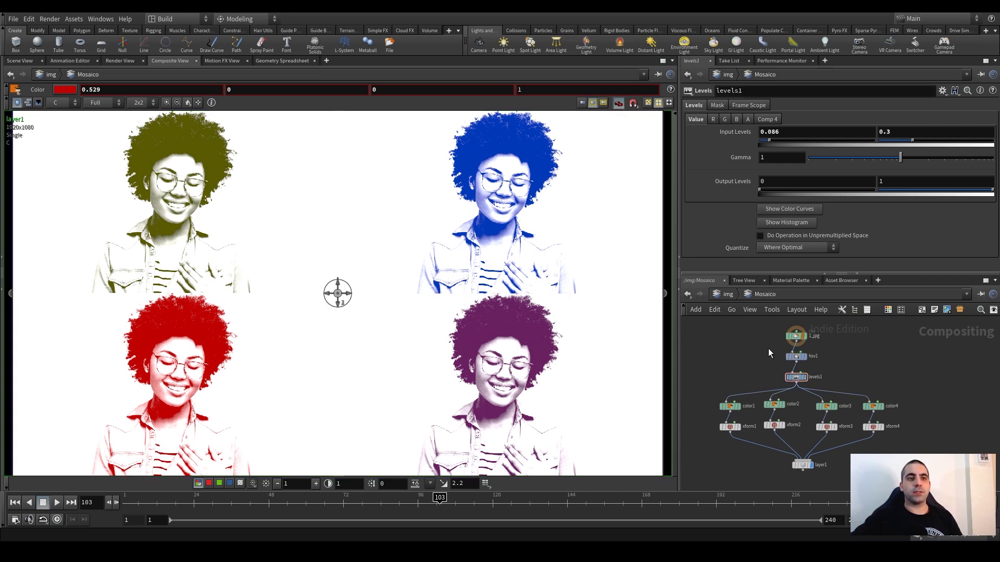
Select the levels1 node and raise its upper Input Levels value to 0.577 while layer1 stays displayed.
{"action": "left_click_drag", "start_coordinate": [758, 353], "coordinate": [828, 359]}
{"action": "left_click_drag", "start_coordinate": [763, 374], "coordinate": [813, 383]}
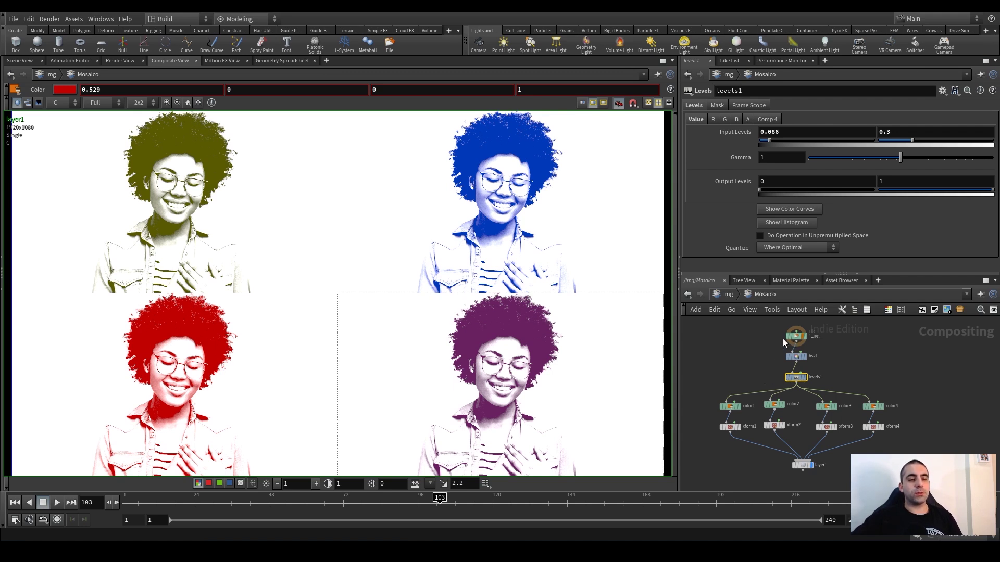
{"action": "left_click", "coordinate": [913, 138]}
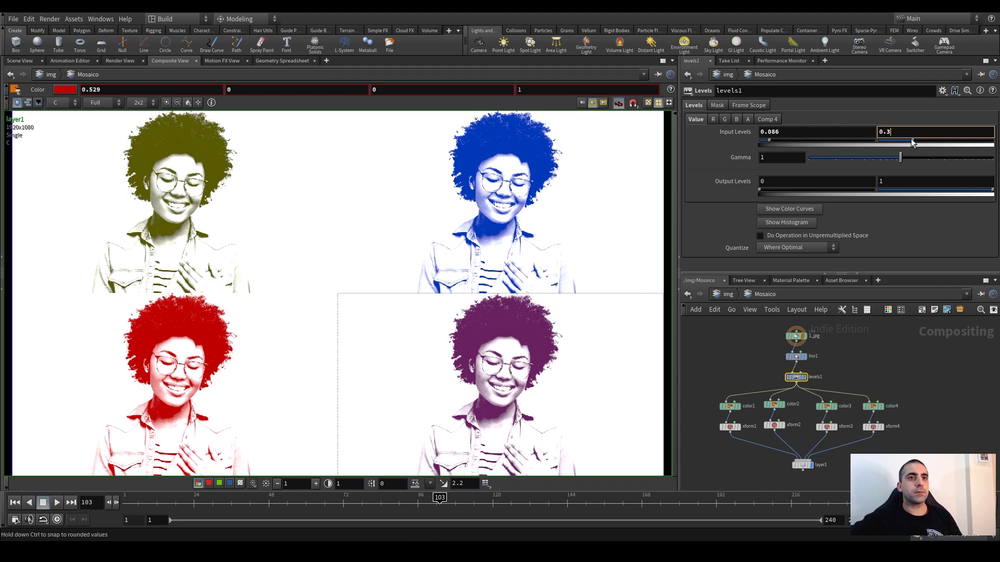
{"action": "left_click_drag", "start_coordinate": [914, 145], "coordinate": [947, 147]}
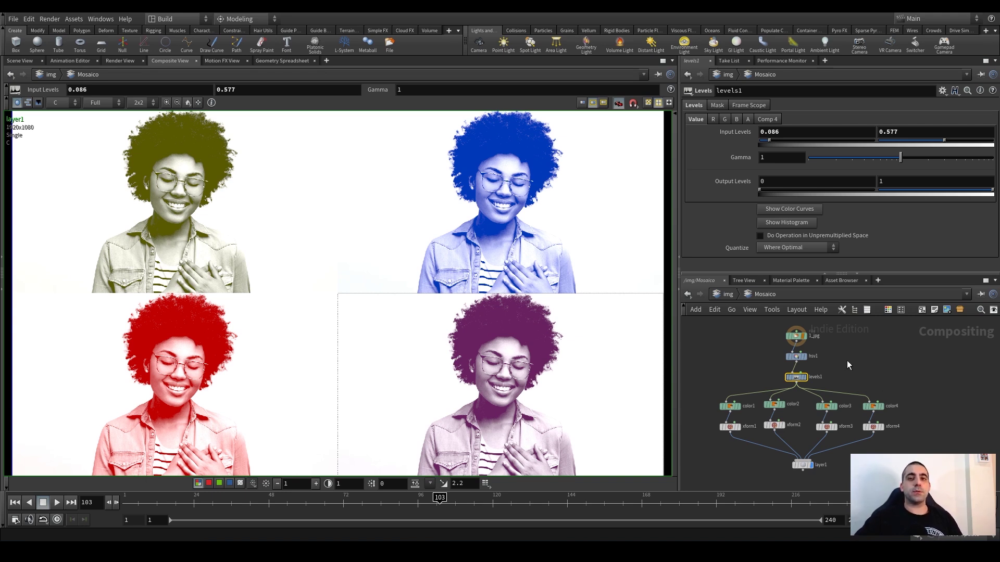
{"action": "middle_click_drag", "start_coordinate": [868, 365], "coordinate": [849, 363]}
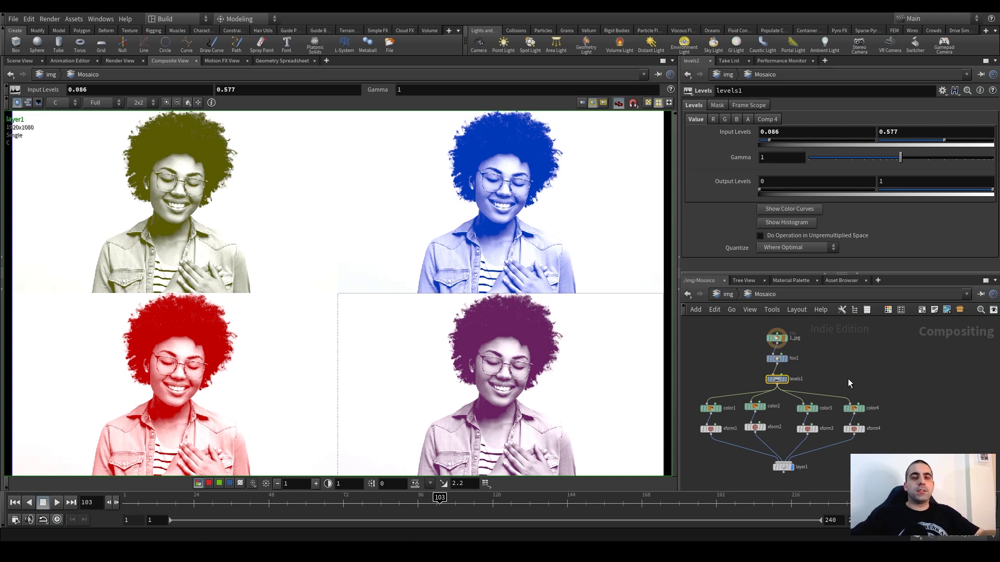
{"action": "middle_click_drag", "start_coordinate": [851, 363], "coordinate": [854, 364]}
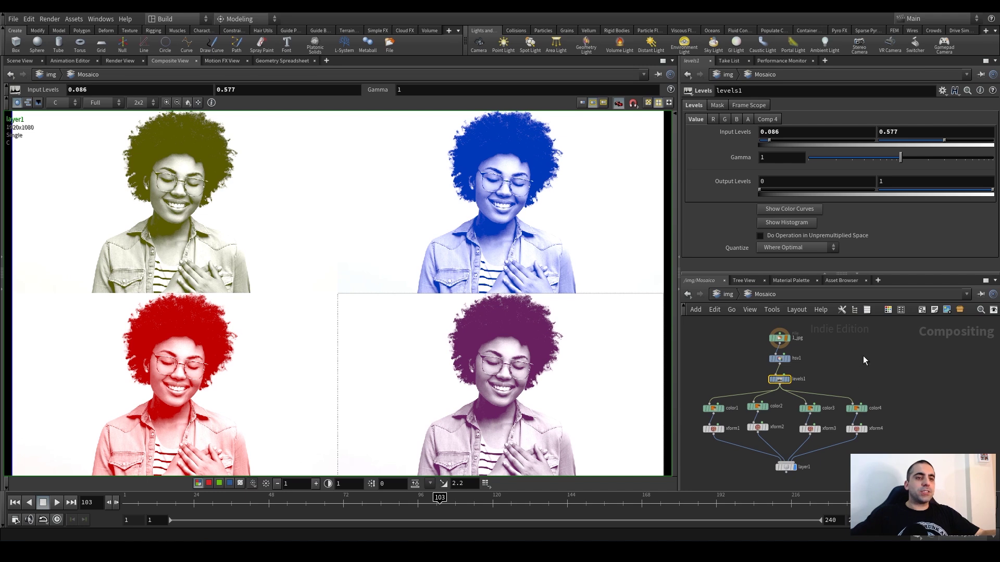
{"action": "middle_click_drag", "start_coordinate": [863, 361], "coordinate": [805, 352]}
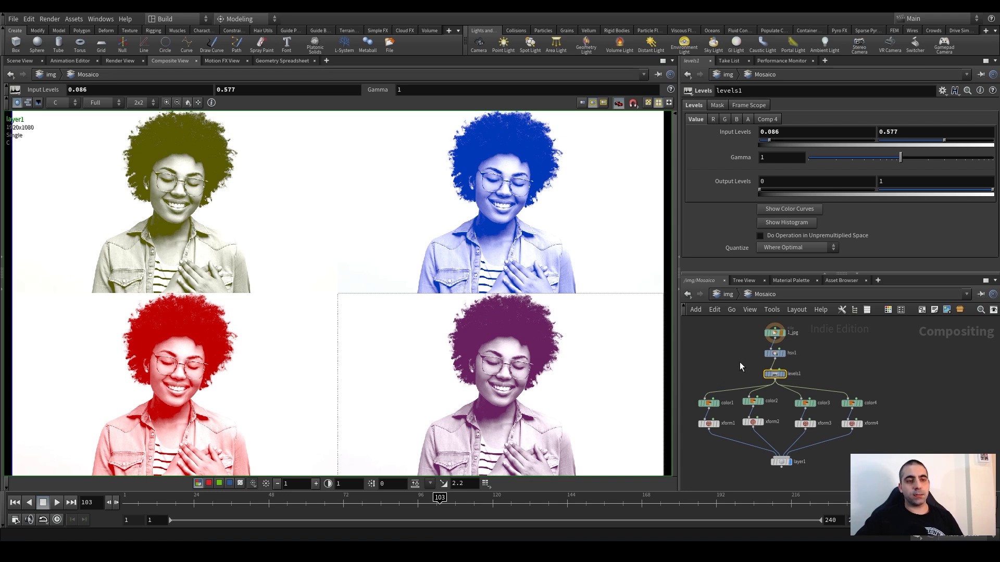
{"action": "mouse_move", "coordinate": [725, 350]}
{"action": "middle_mouse_down"}
{"action": "mouse_move", "coordinate": [734, 351]}
{"action": "mouse_move", "coordinate": [716, 353]}
{"action": "middle_mouse_up"}
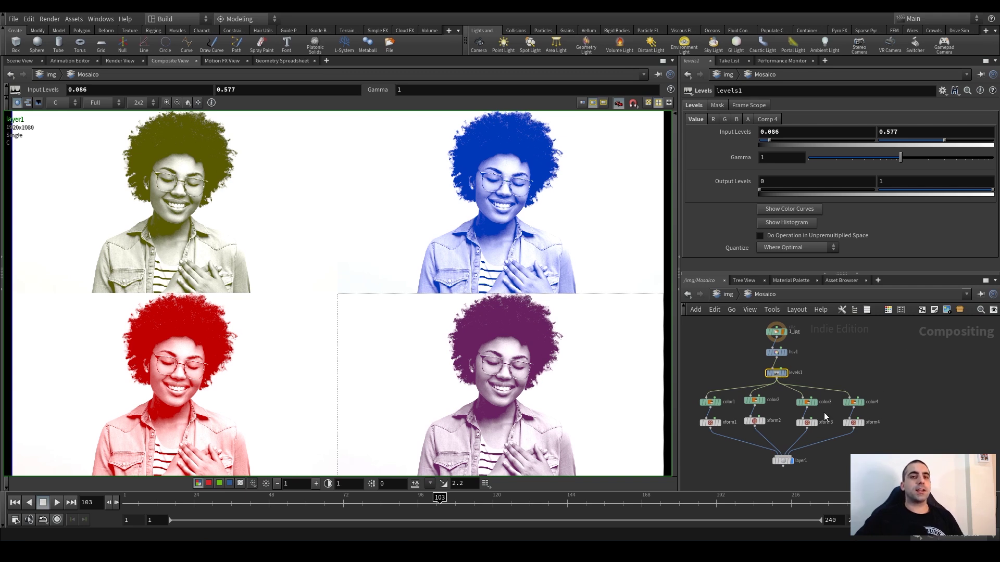
{"action": "middle_click_drag", "start_coordinate": [903, 375], "coordinate": [905, 382]}
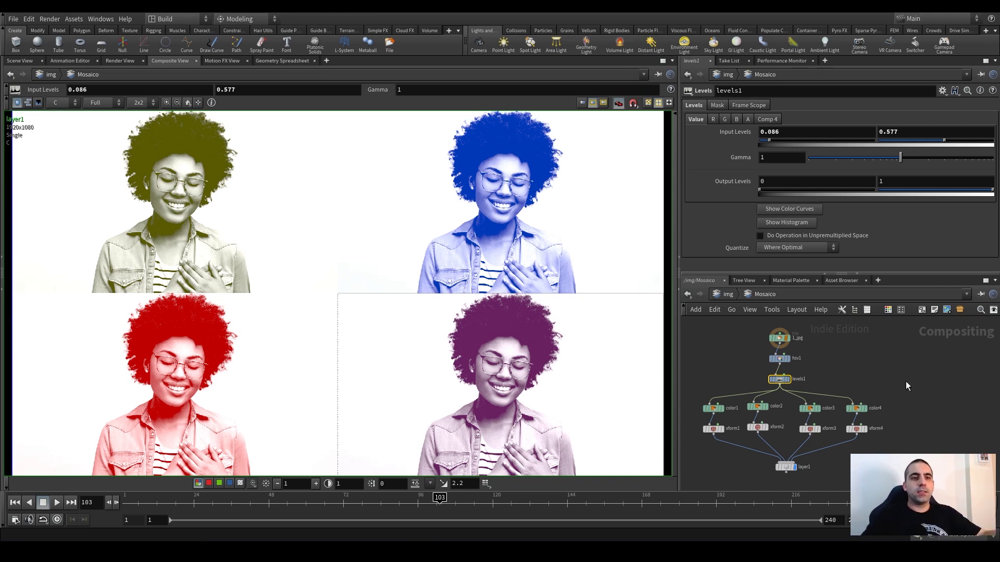